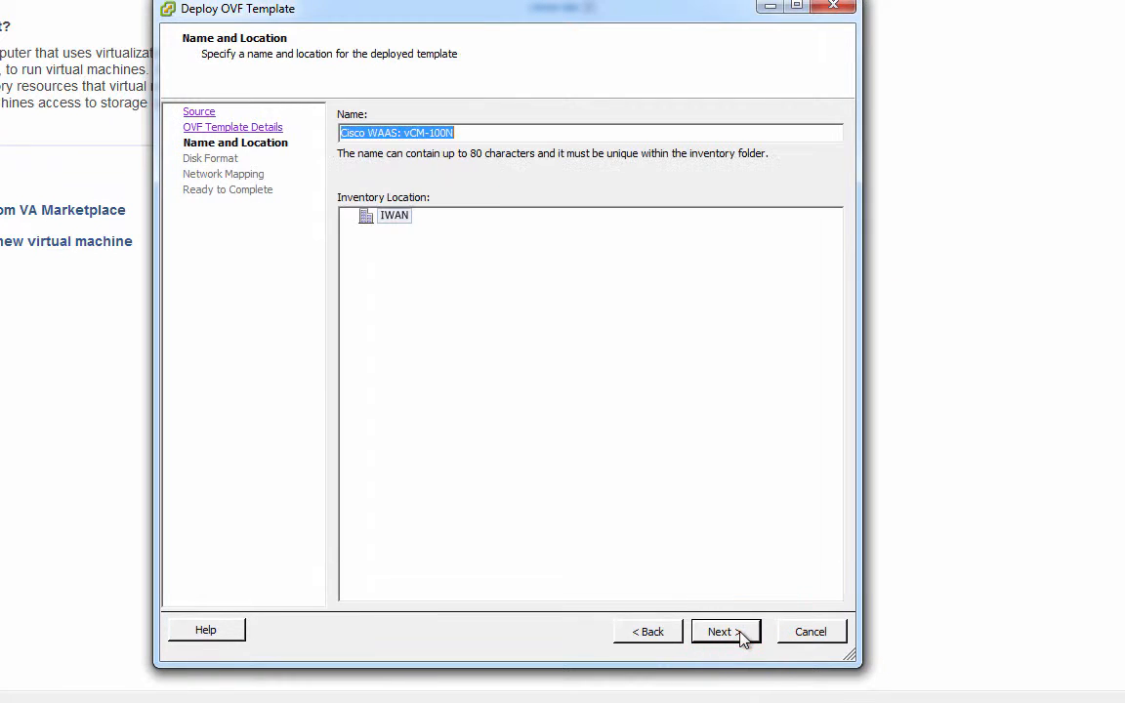
Name the virtual machine vCM and keep Thick Provision Lazy Zeroed disk format.
click(492, 133)
drag(492, 133, 322, 138)
text(vCM)
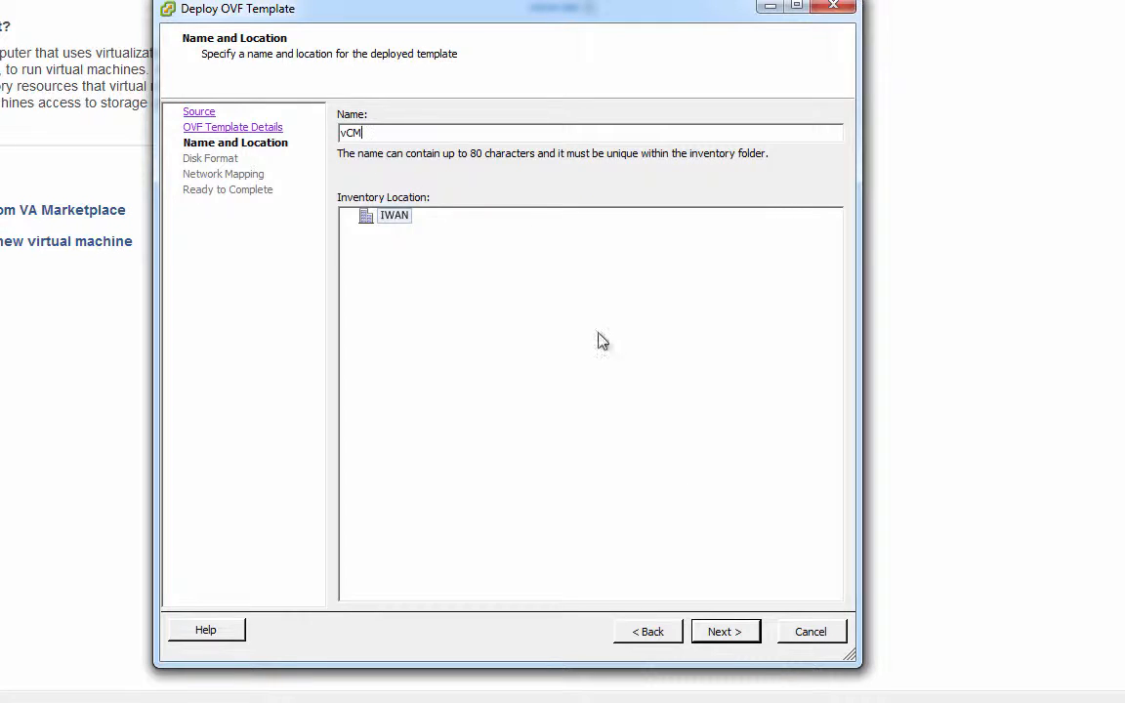
click(724, 632)
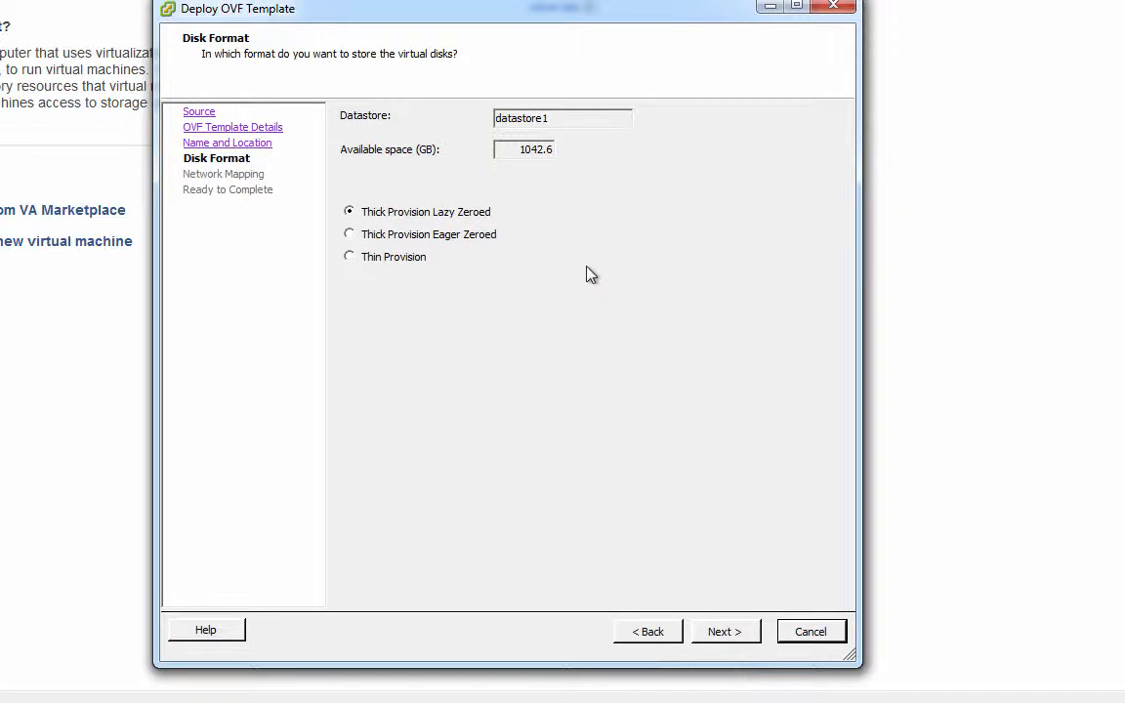
click(737, 637)
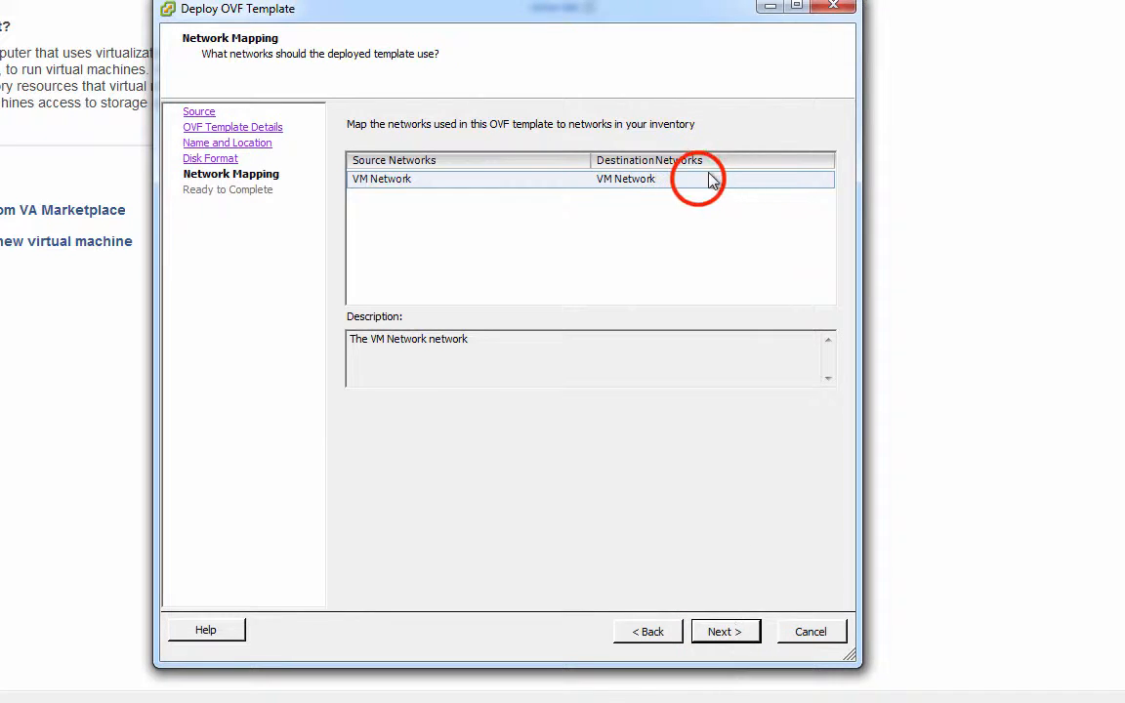
Map VM Network to destination network DC1 and finish the wizard to deploy vCM.
click(703, 185)
click(824, 181)
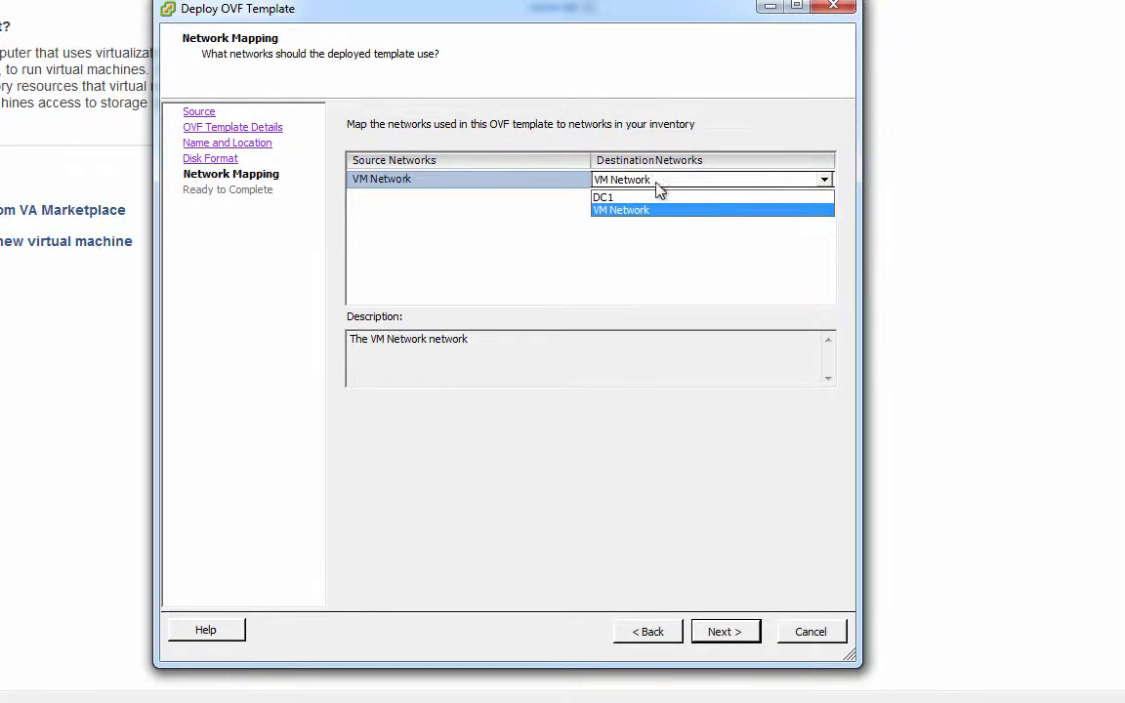
click(612, 199)
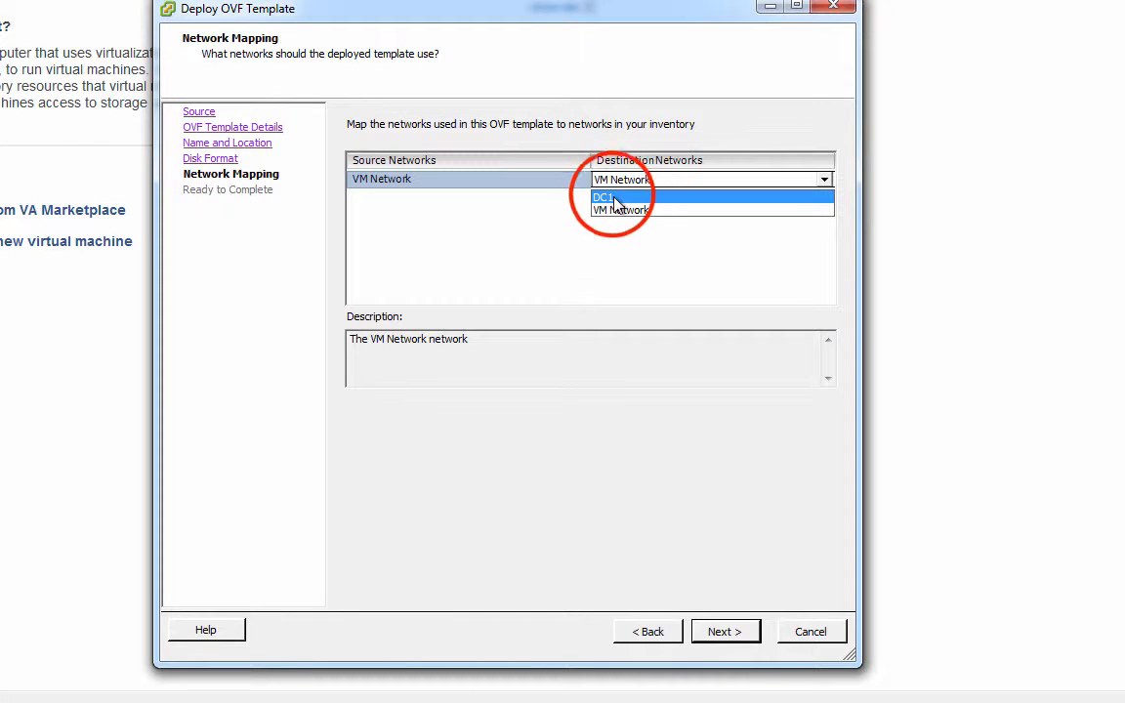
drag(577, 13, 527, 19)
click(674, 637)
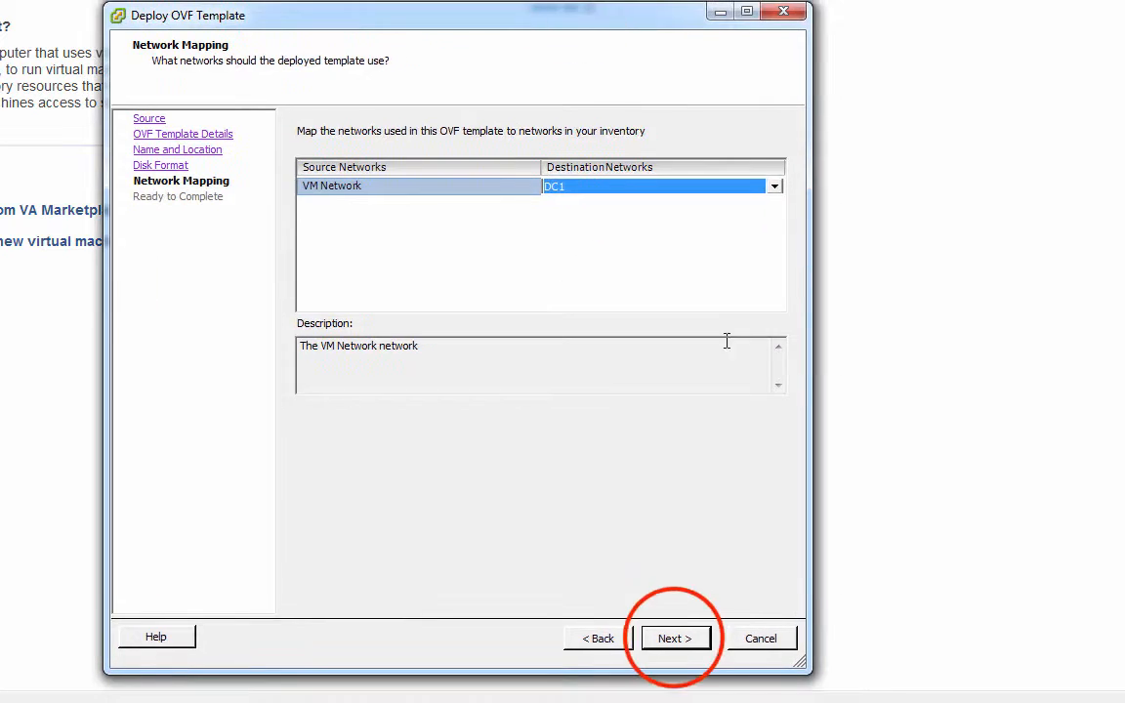
click(675, 639)
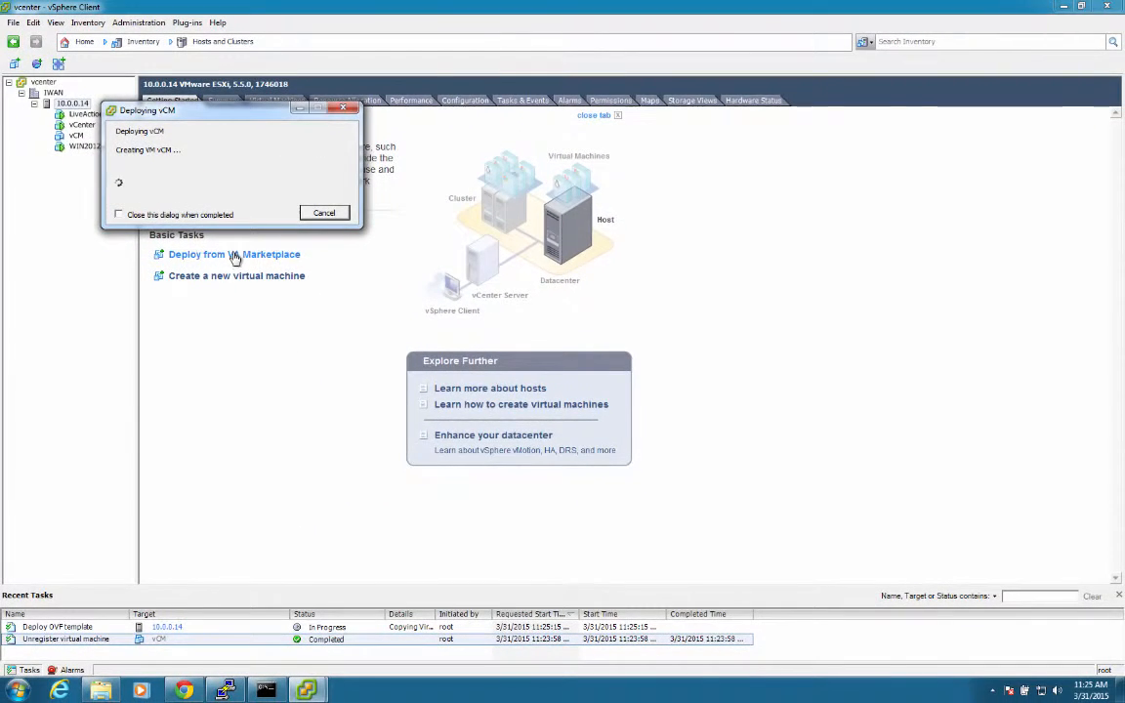
Wait for vCM to finish deploying and close the Deployment Completed Successfully message.
drag(157, 87, 264, 152)
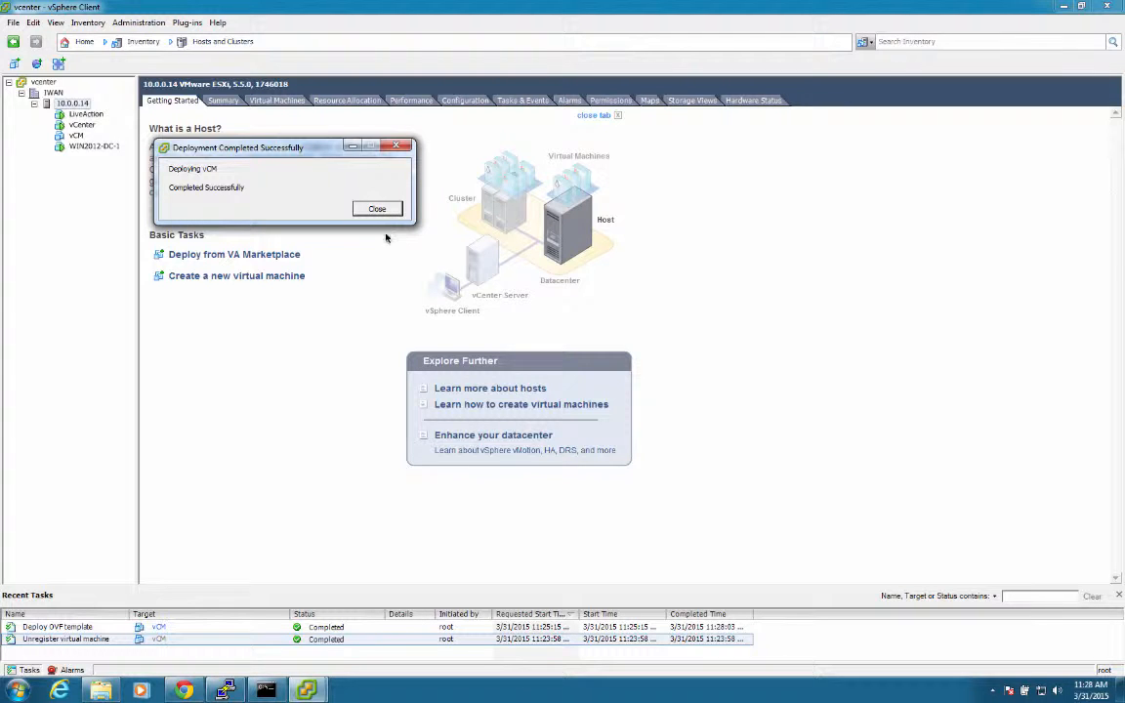
click(377, 209)
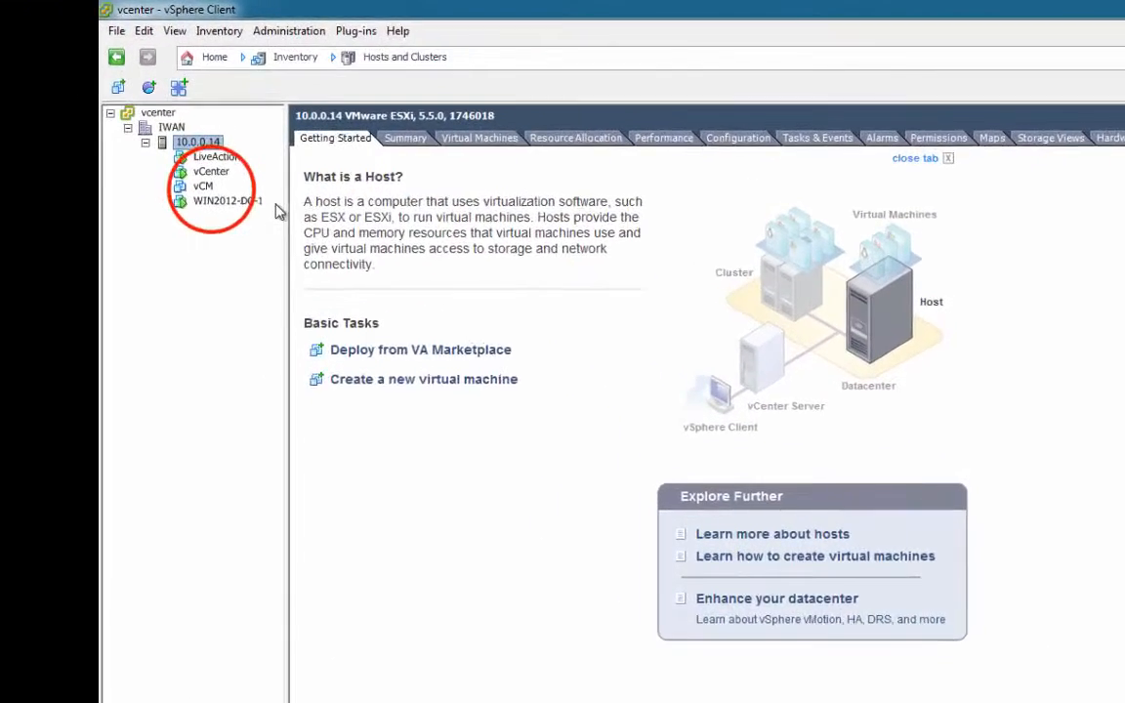
Power on the vCM virtual machine and launch its console.
click(84, 139)
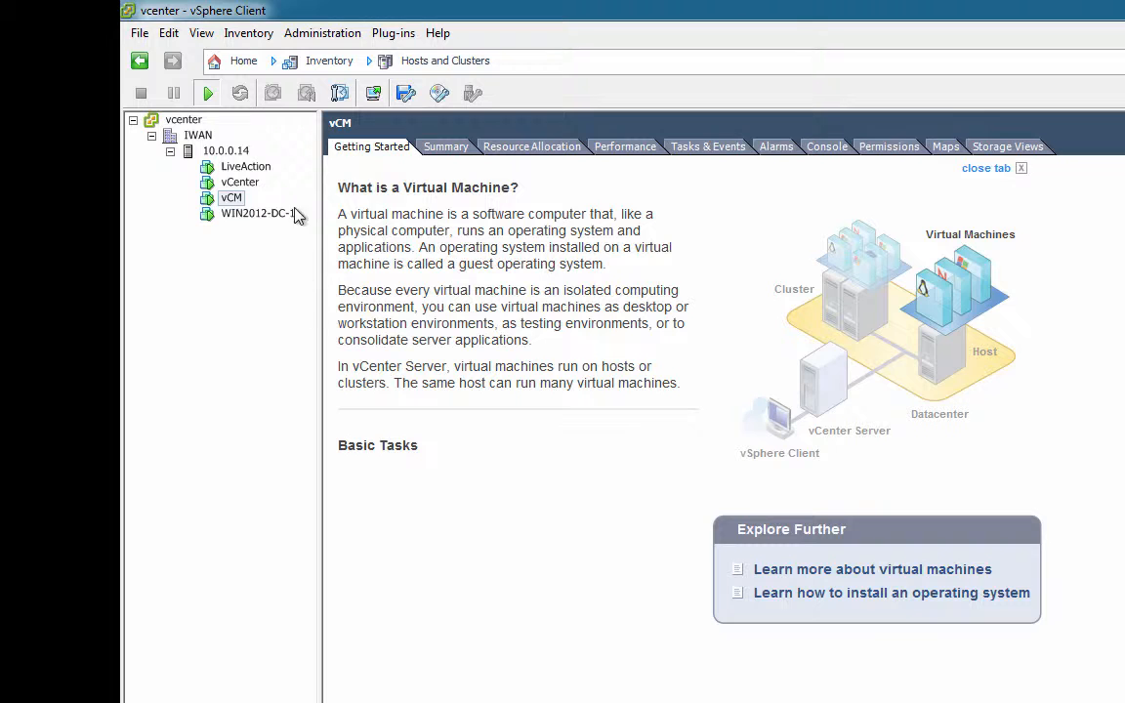
click(211, 197)
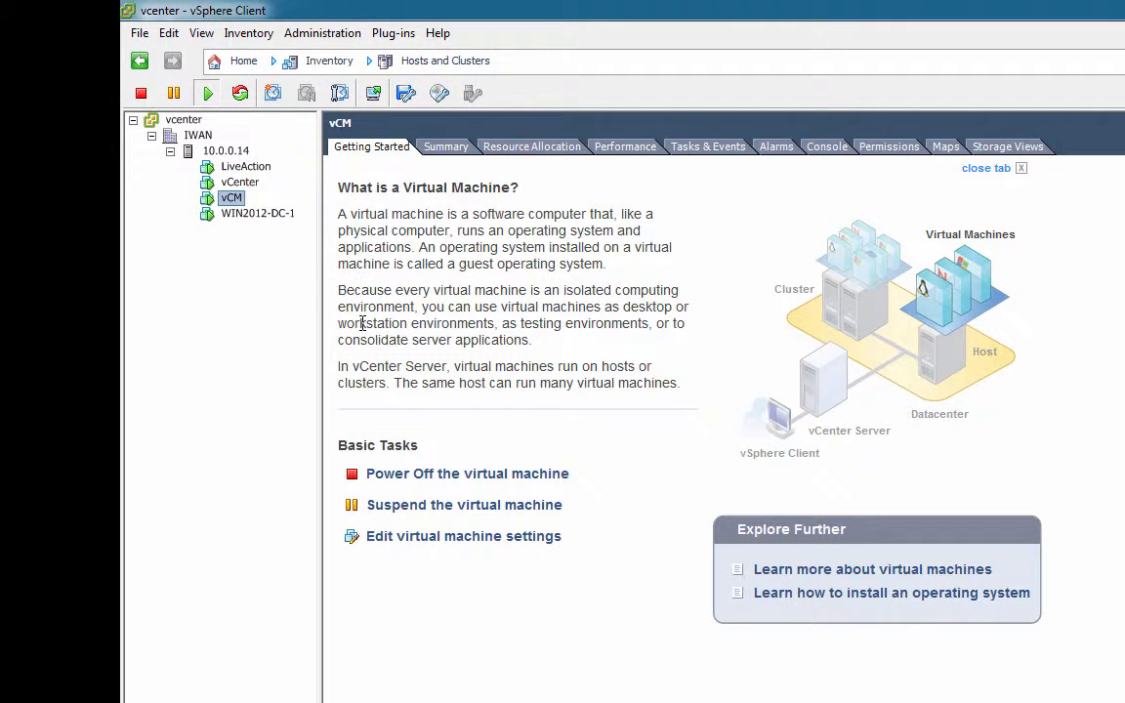
click(372, 93)
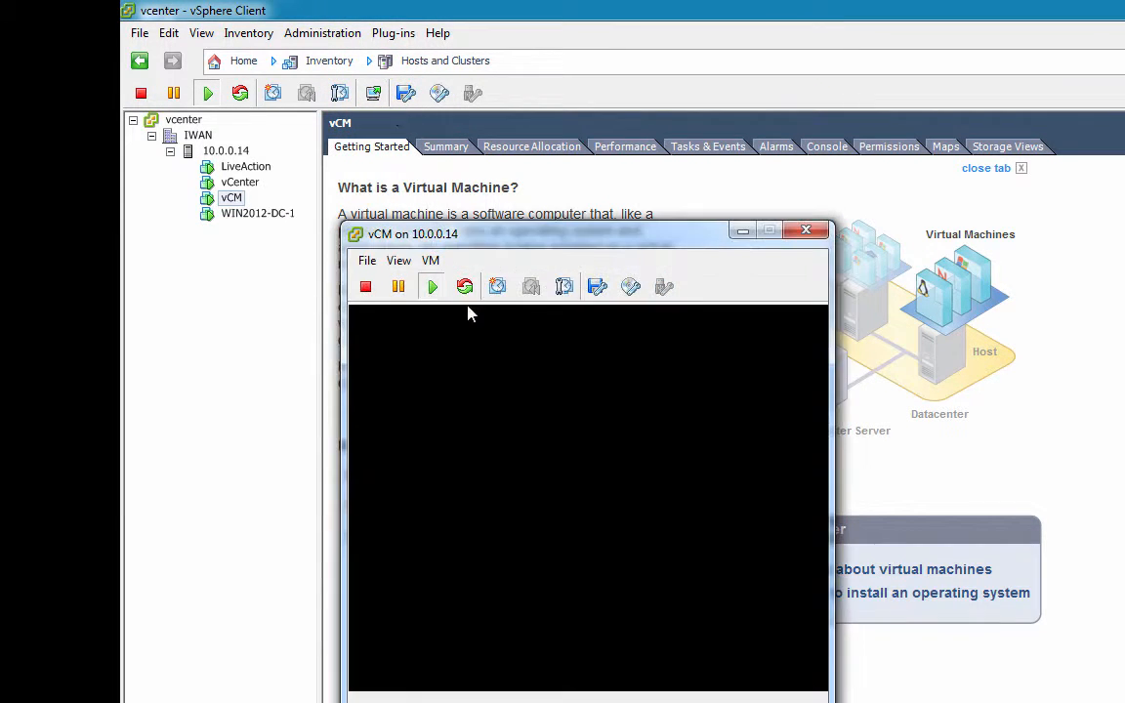
Move the vCM console window up-left and enlarge it wider and taller.
drag(583, 232, 536, 185)
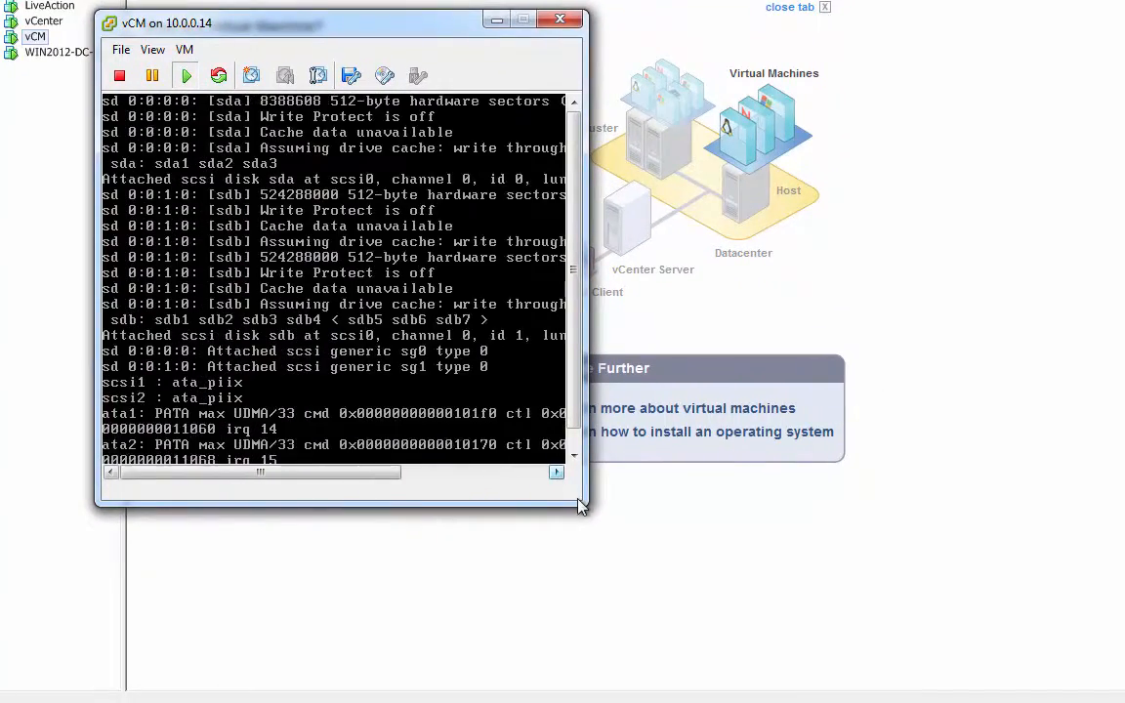
click(681, 581)
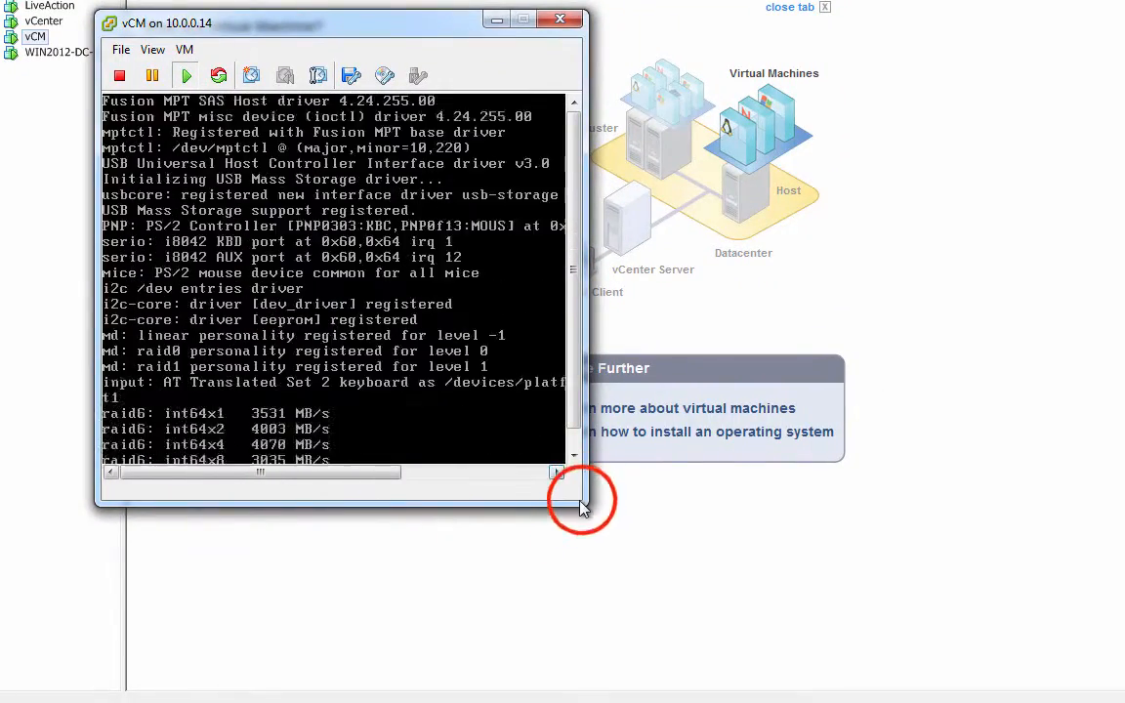
drag(581, 500, 1050, 620)
click(991, 507)
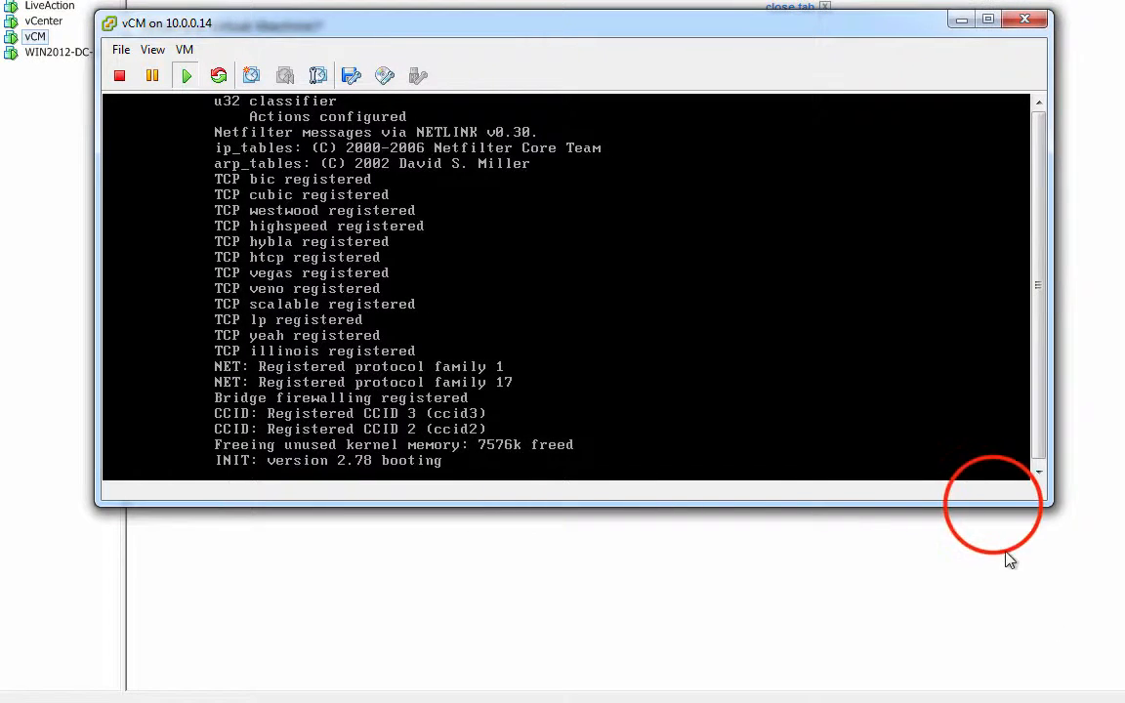
drag(994, 506, 969, 696)
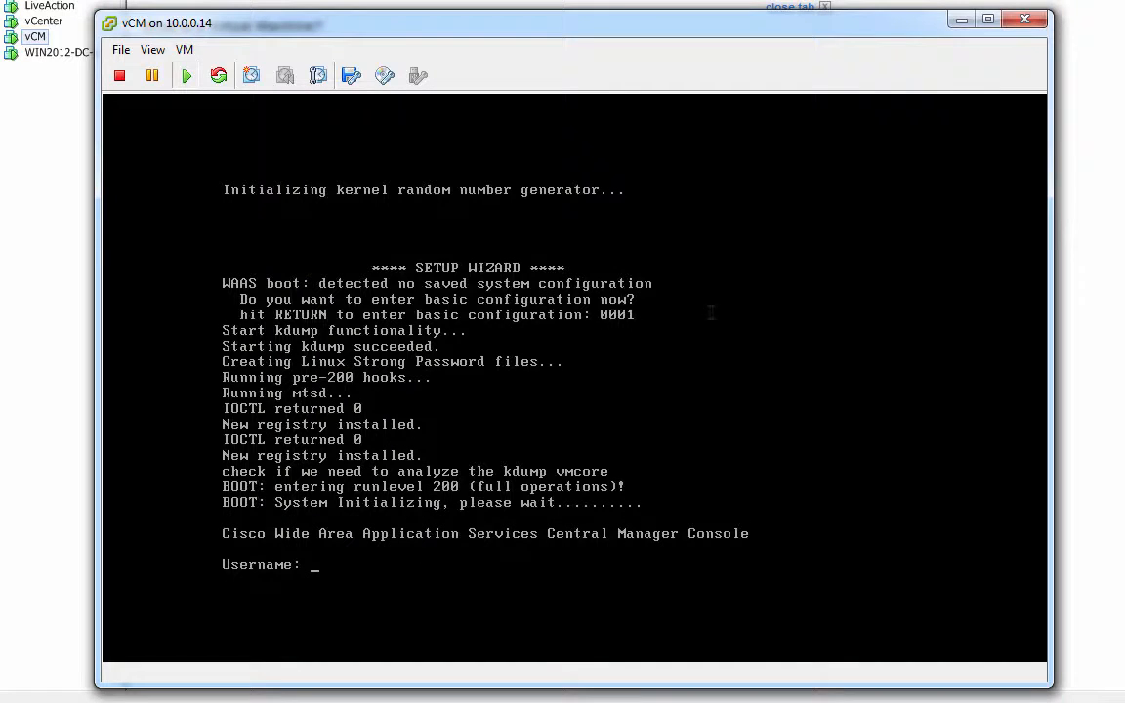
Log in to the vCM console as admin and run the setup command.
click(510, 349)
click(511, 349)
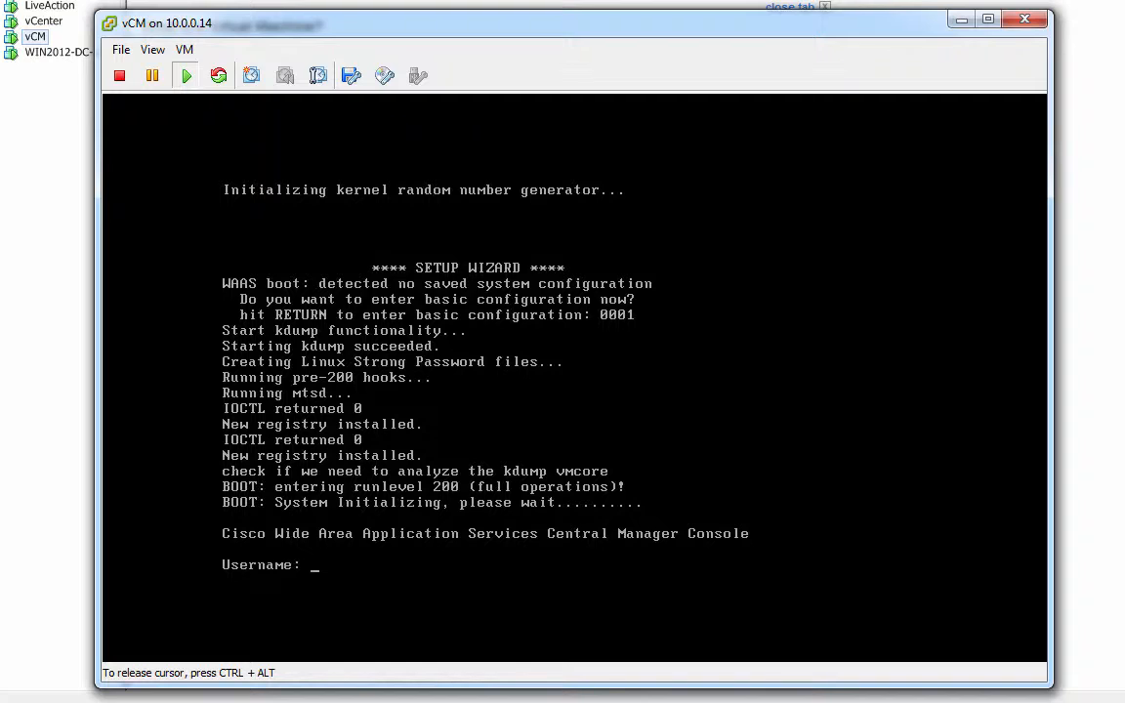
text(admin)
key(Return)
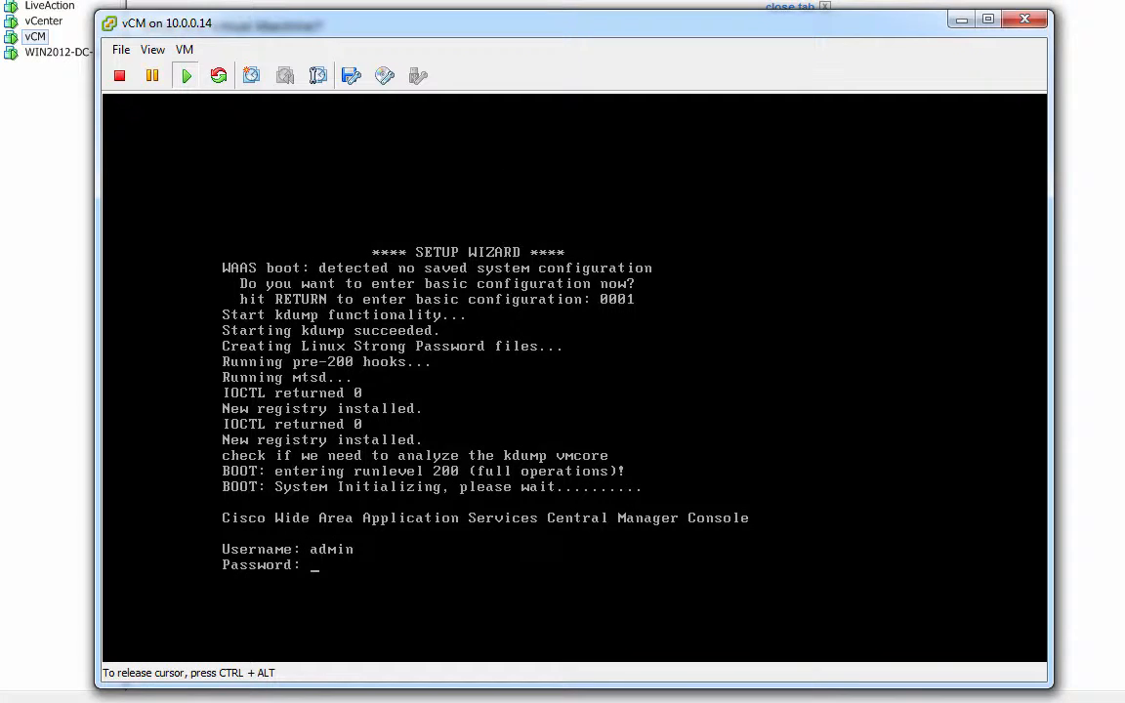
key(Return)
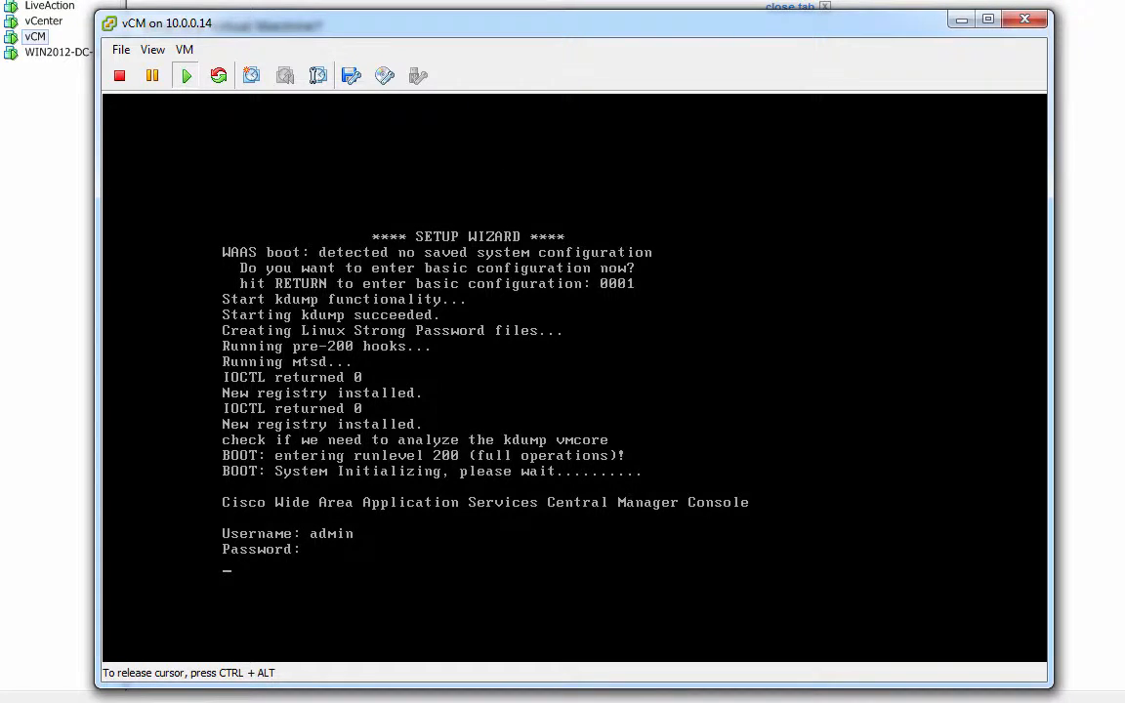
key(Return)
key(Return)
key(Return)
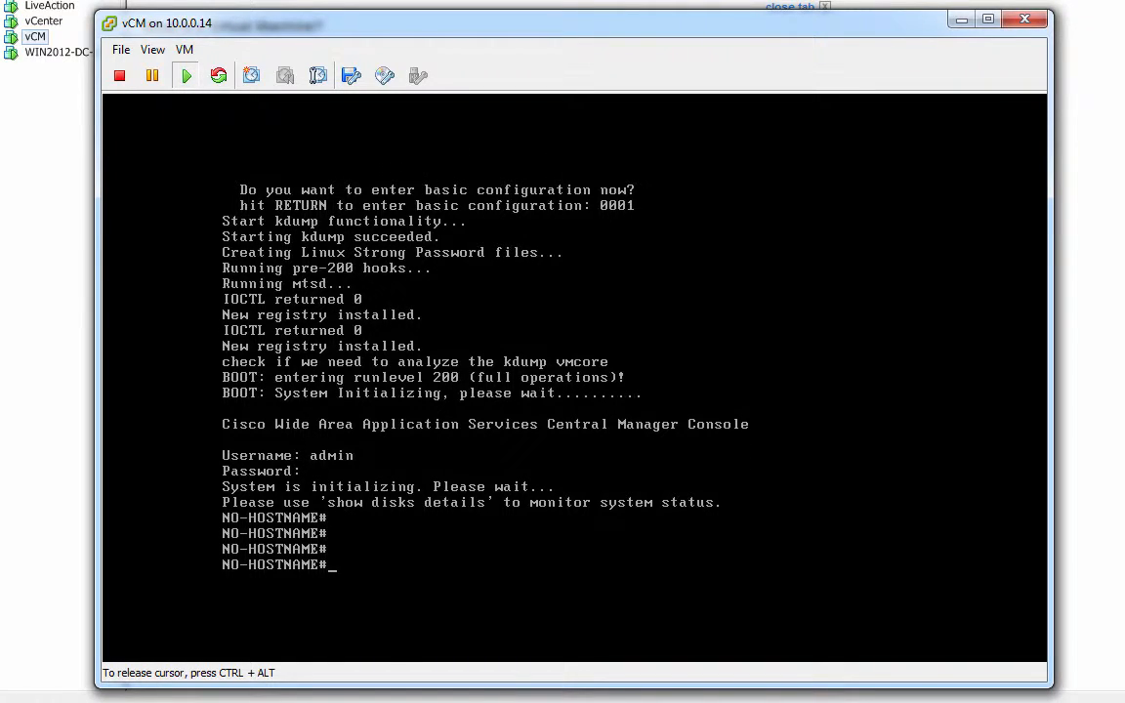
text(setup)
key(Return)
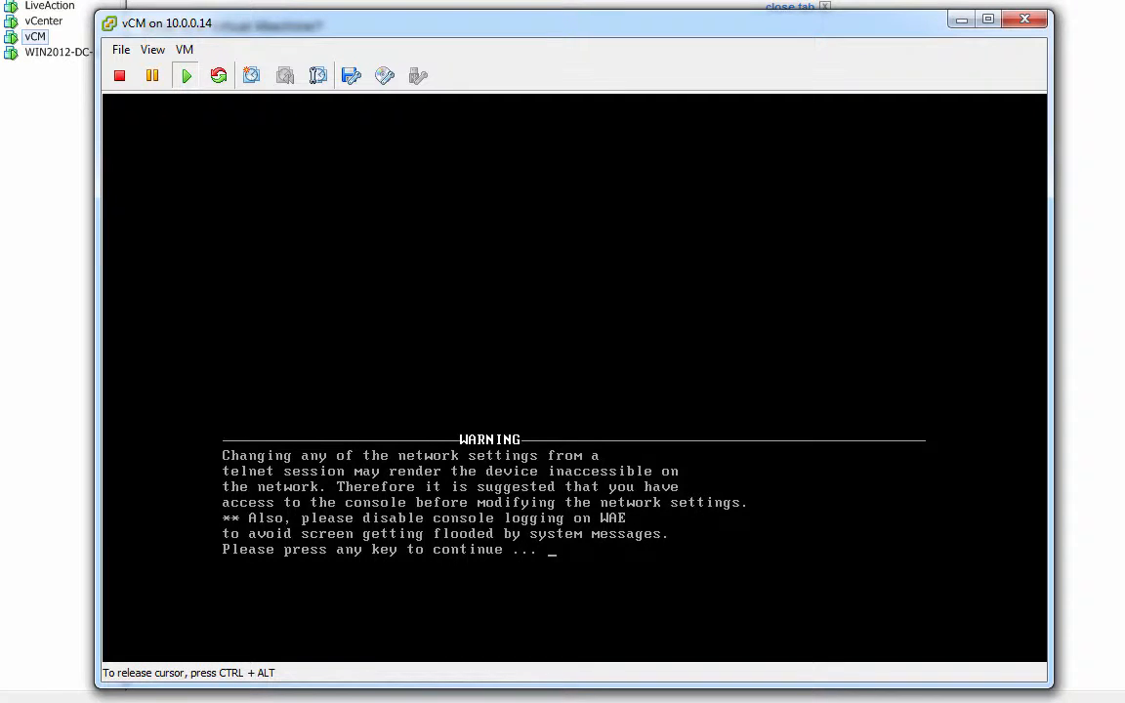
Acknowledge the network warning, confirm with y, and choose option 3 to change DHCP.
key(Return)
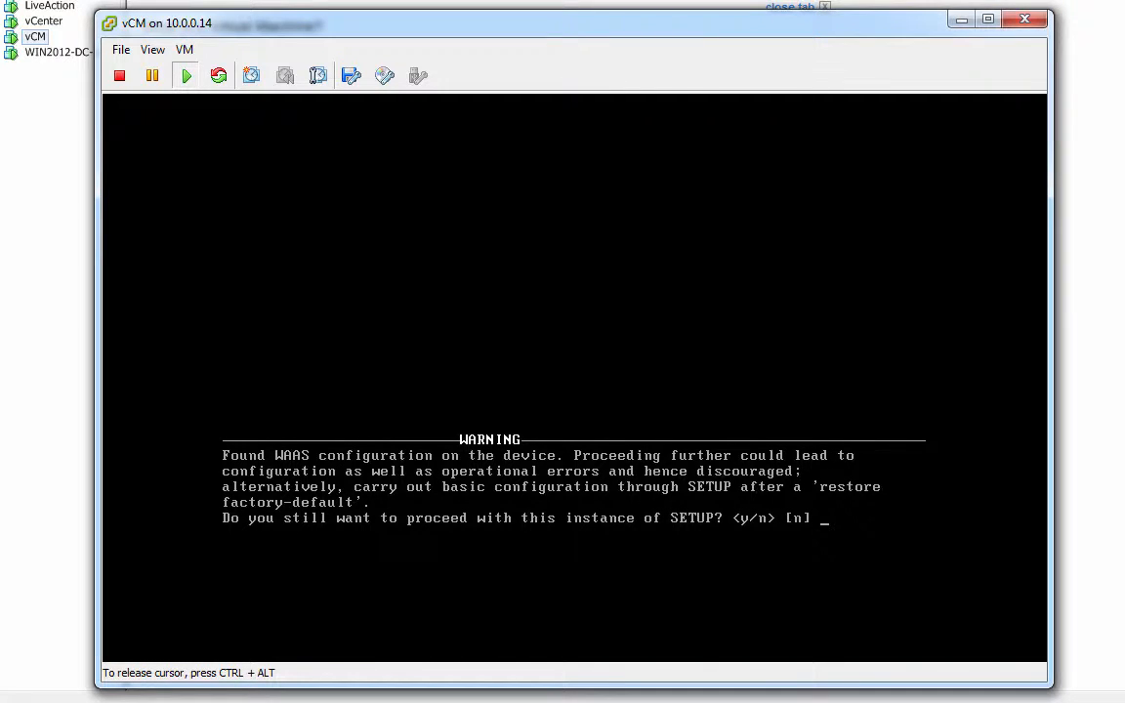
text(y)
key(Return)
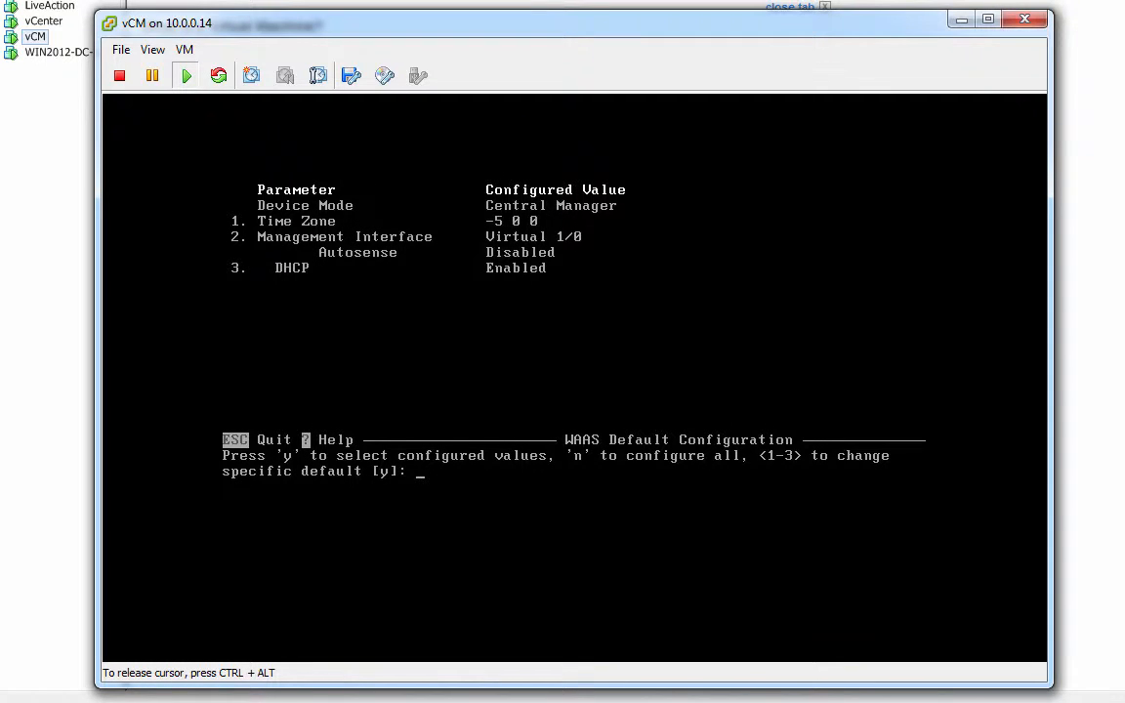
text(3)
key(Return)
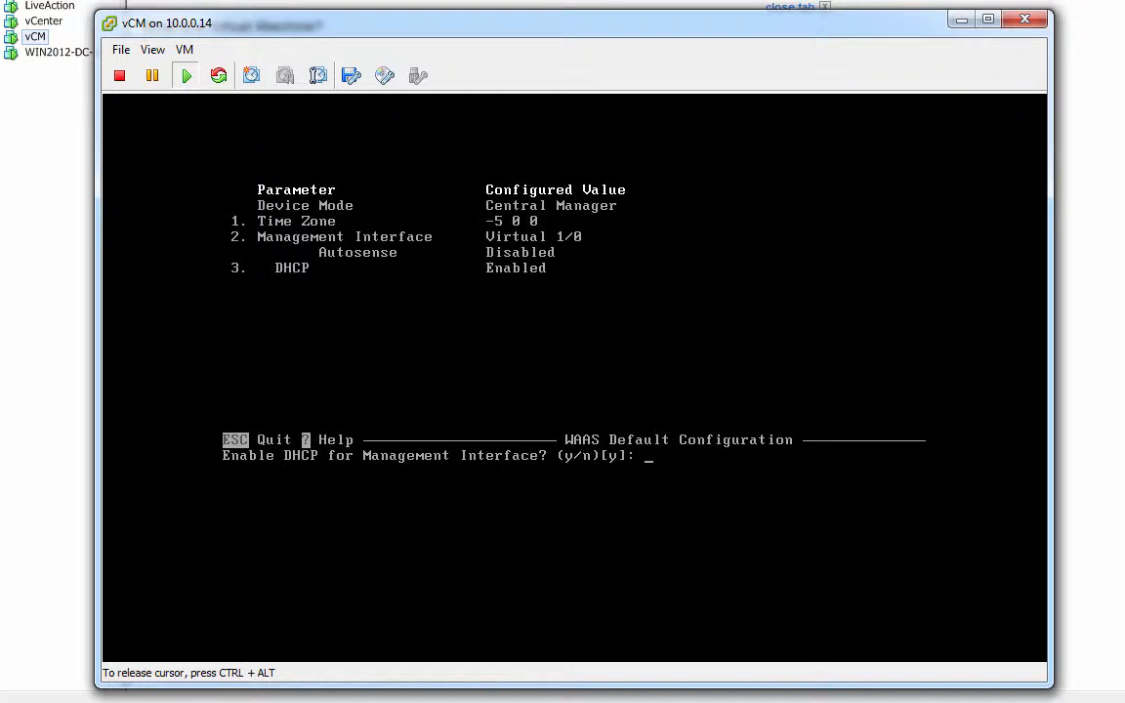
Disable DHCP and set the management address to 192.168.2.10/24.
text(n)
key(Return)
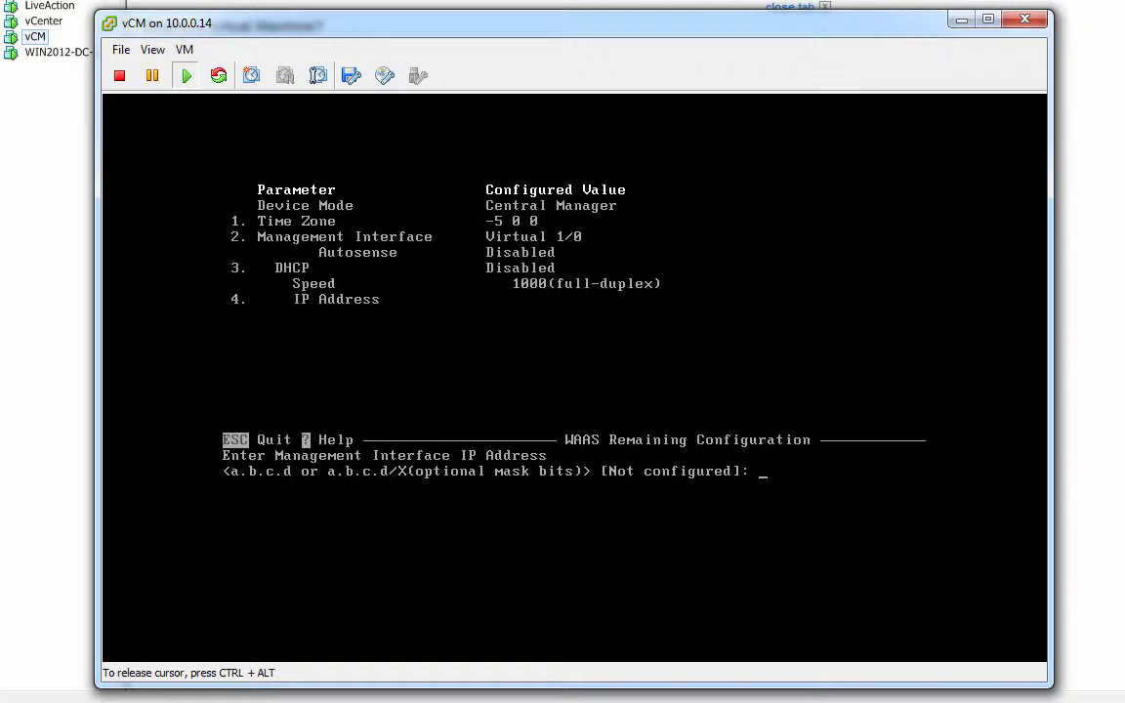
text(192.168.2.10/24)
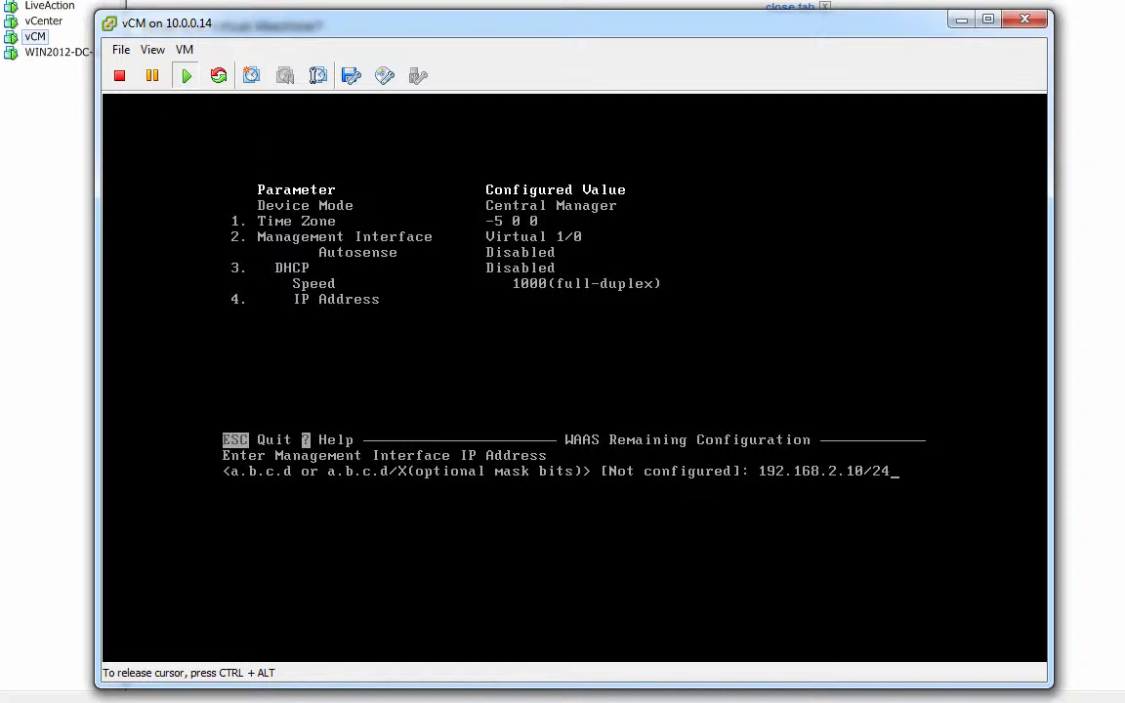
key(Return)
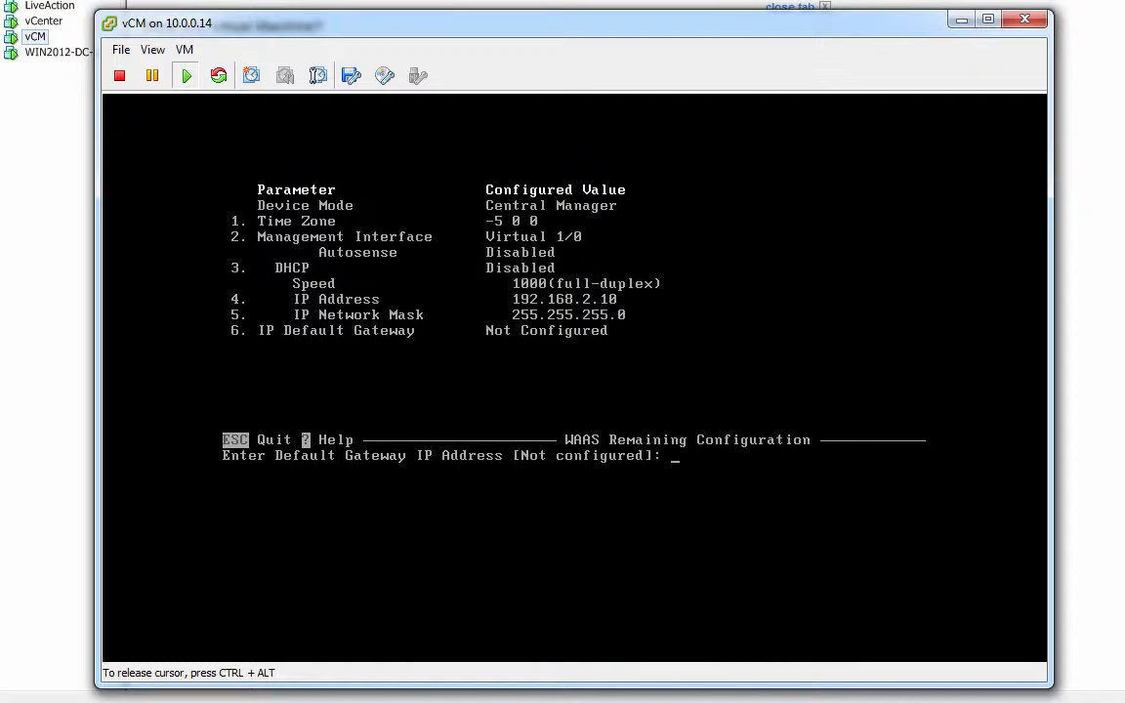
Enter gateway 192.168.2.1, DNS server 192.168.2.2 and domain iwan.info.
text(192.168.2.1)
key(Return)
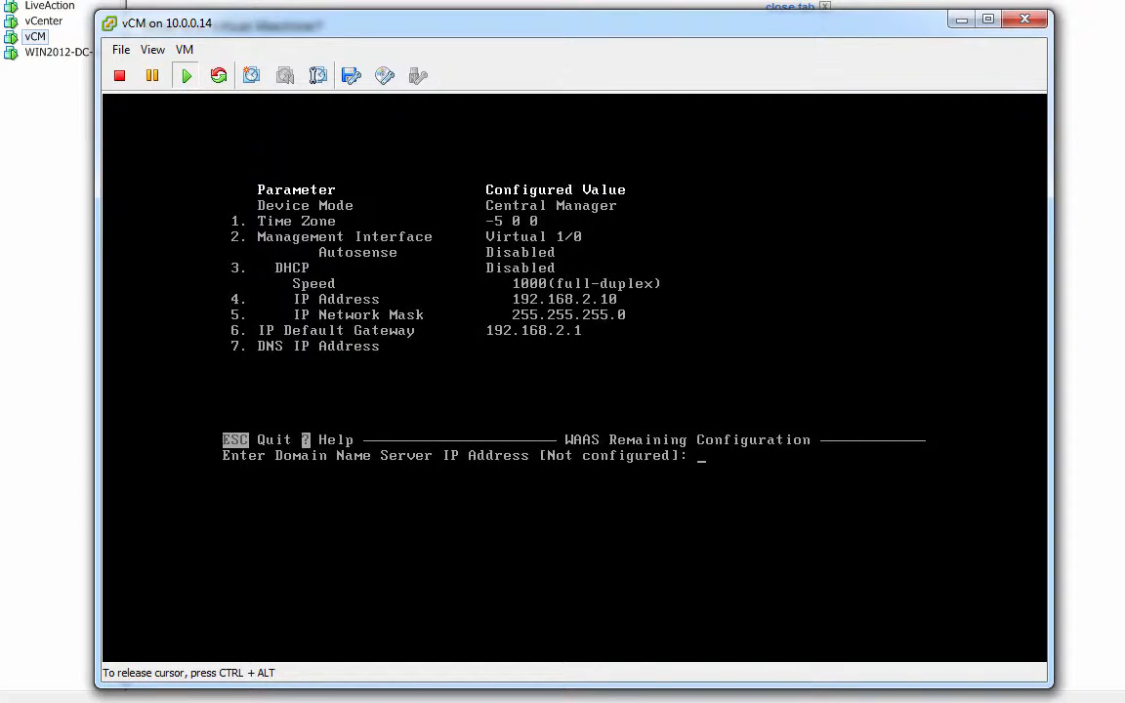
text(192.168.2.2)
key(Return)
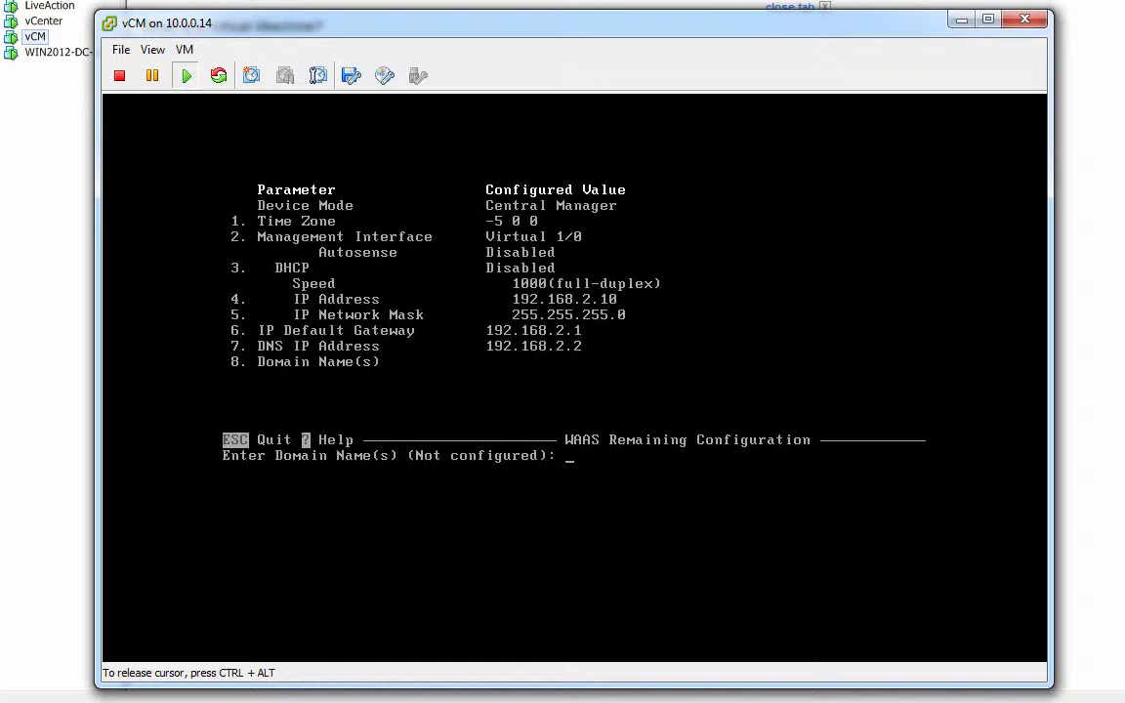
text(iwan.info)
key(Return)
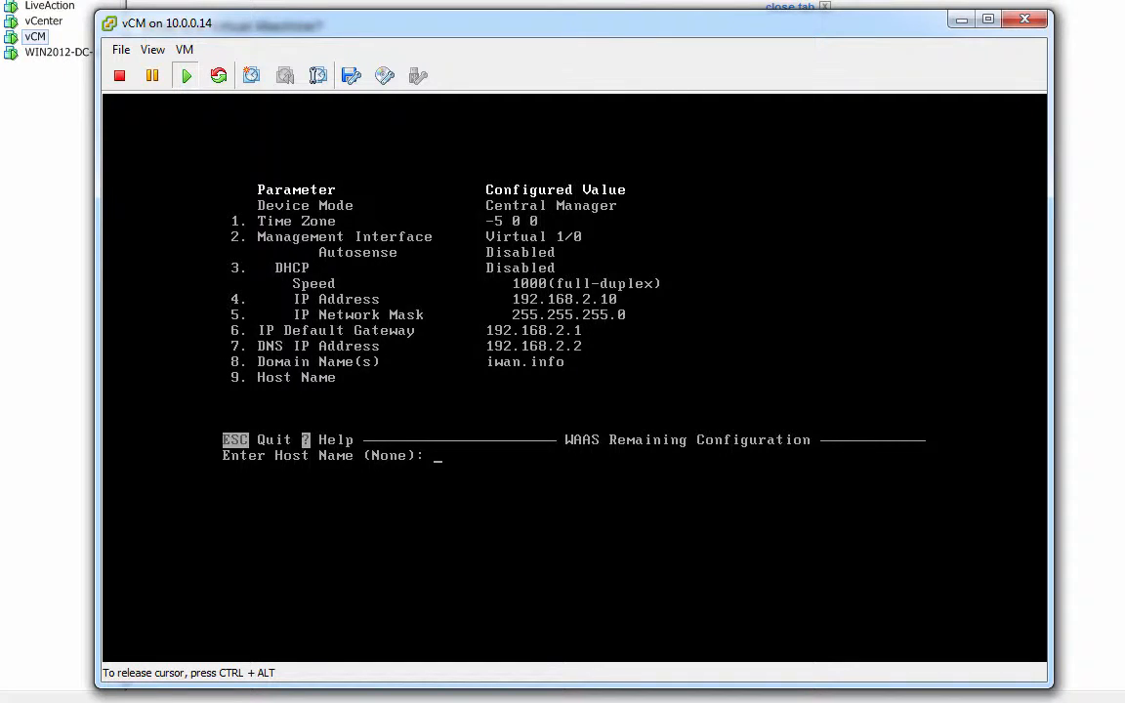
Set host name vCM and NTP server 192.168.1.1, accepting the default Enterprise license.
text(vCM)
key(Return)
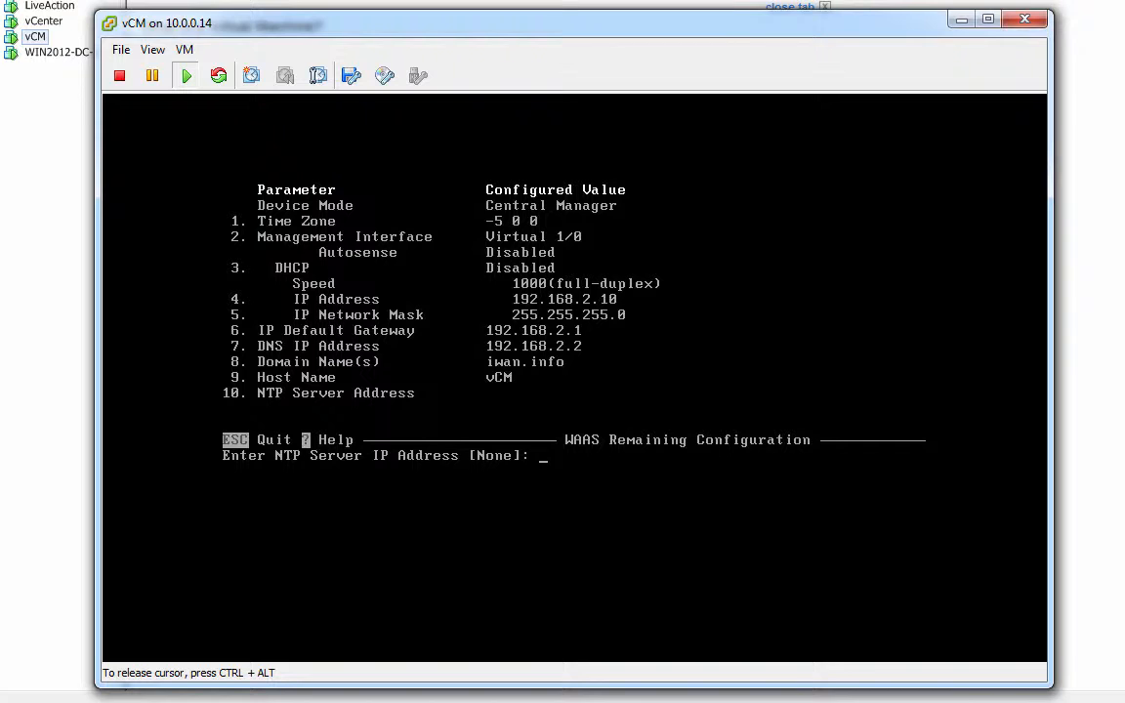
text(192.168.)
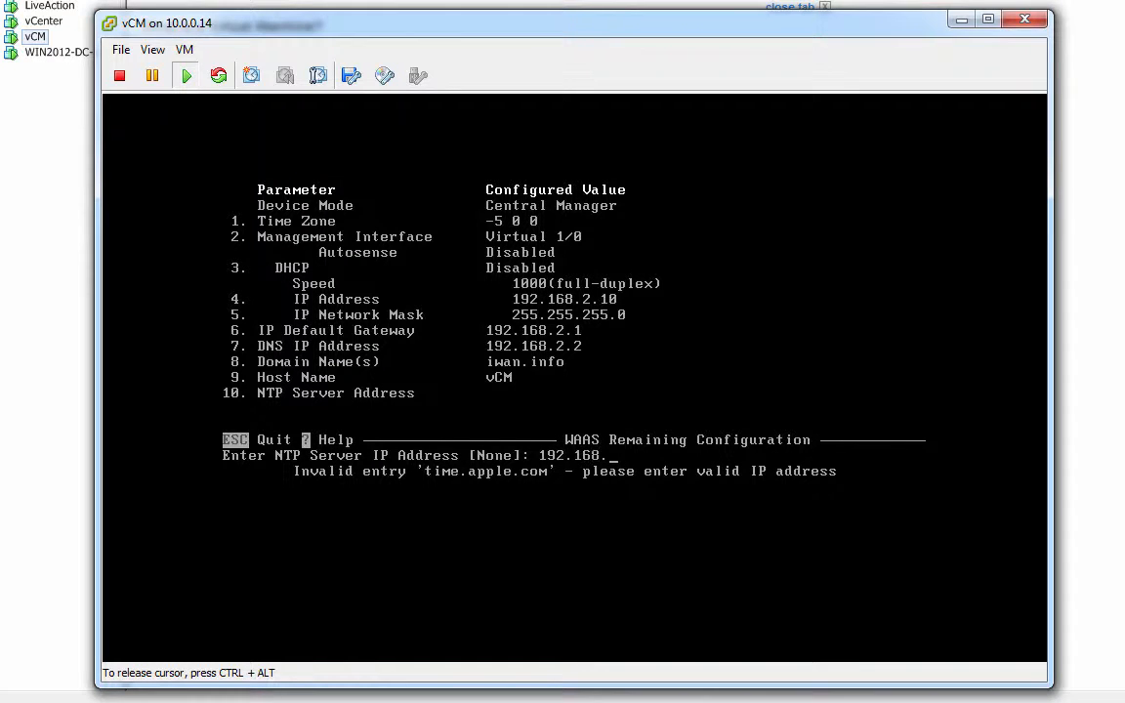
text(1.1)
key(Return)
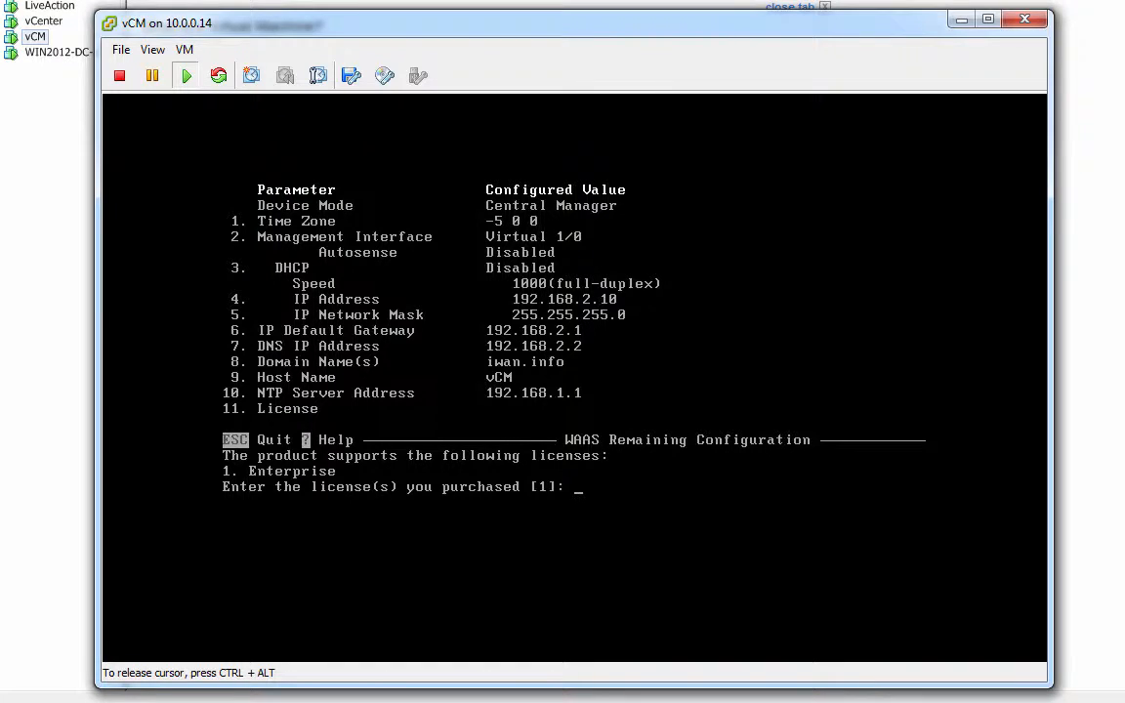
key(Return)
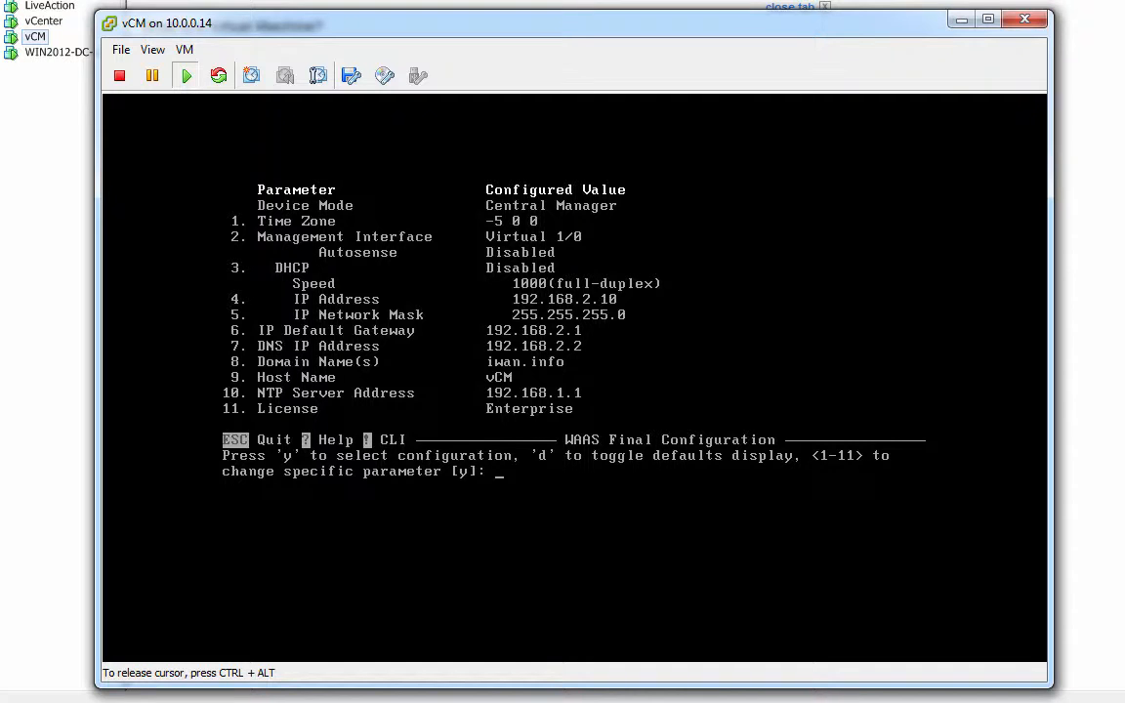
Apply and save the setup configuration, then exit without running diagnostics.
key(Return)
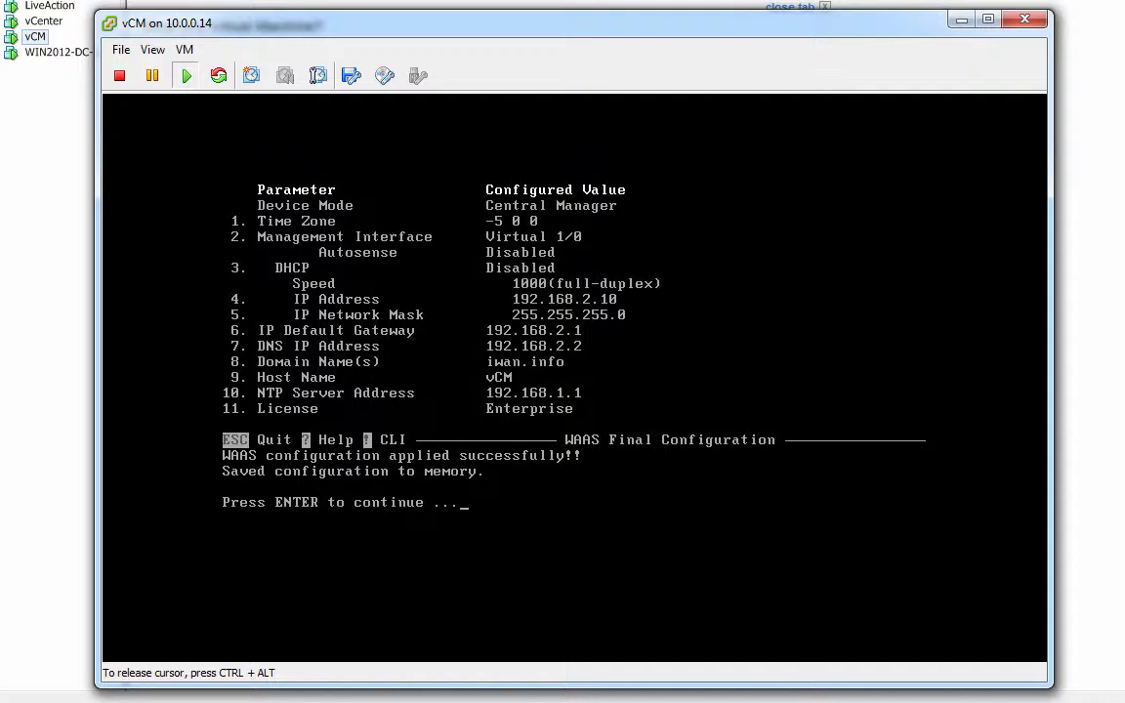
key(Return)
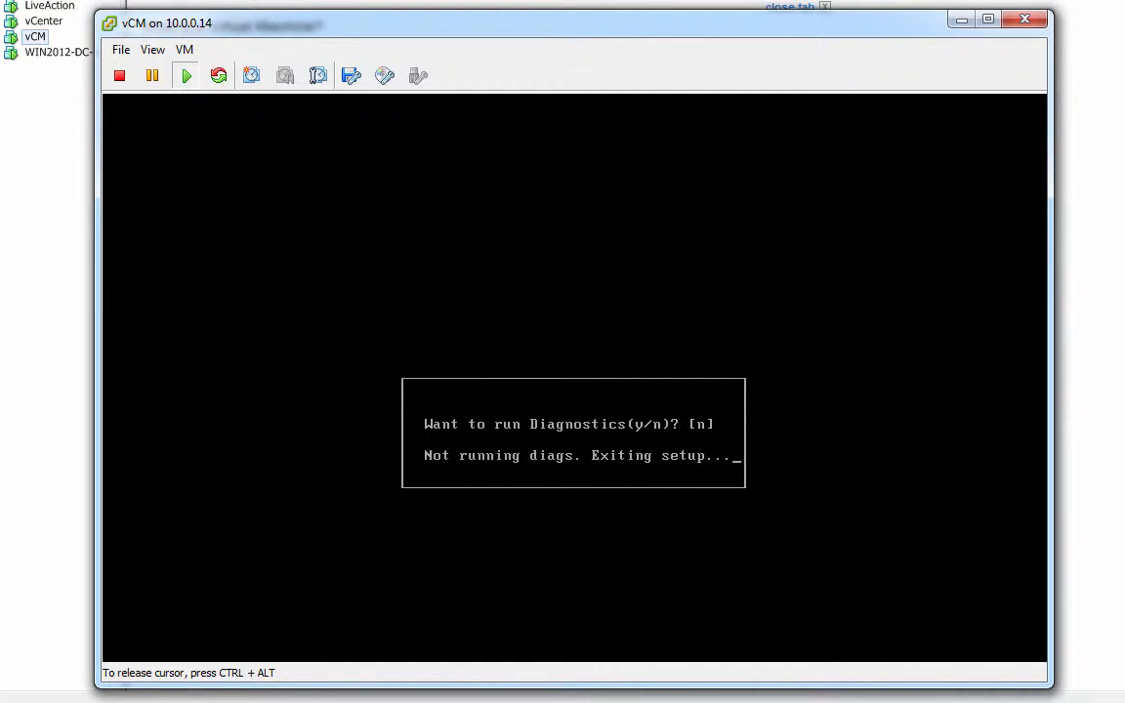
key(Return)
key(Return)
key(Return)
key(Return)
key(Return)
List the running configuration with 'sh run', page through it, and quit paging.
text(sh  run)
key(Return)
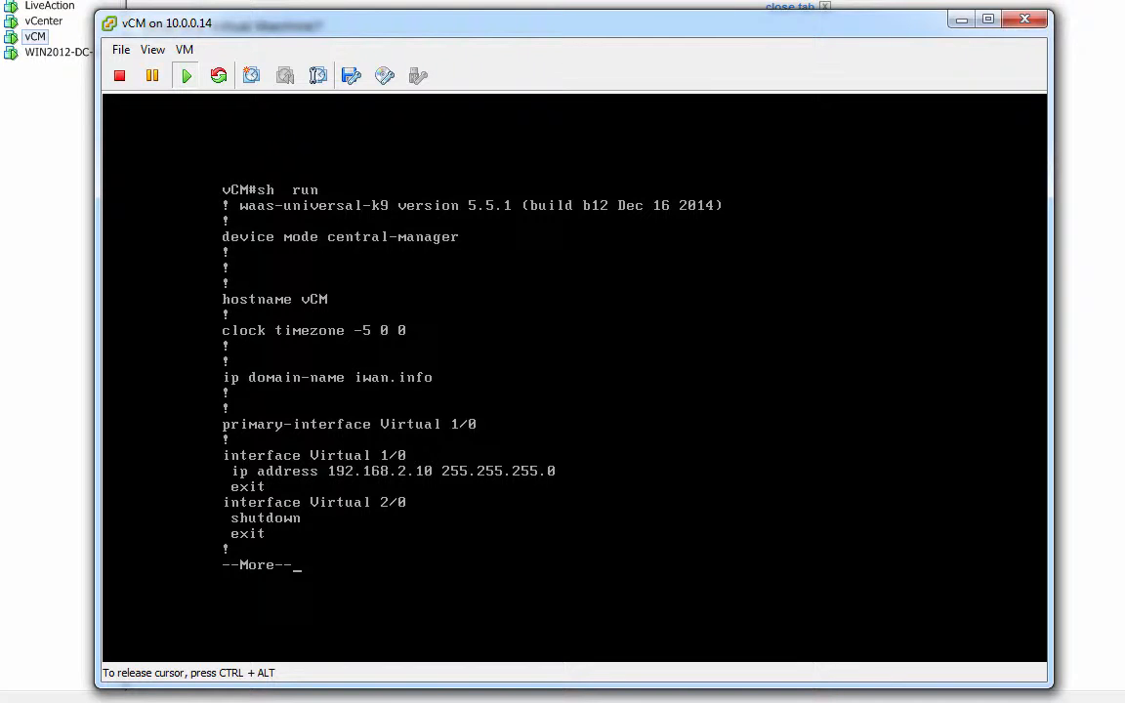
key(space)
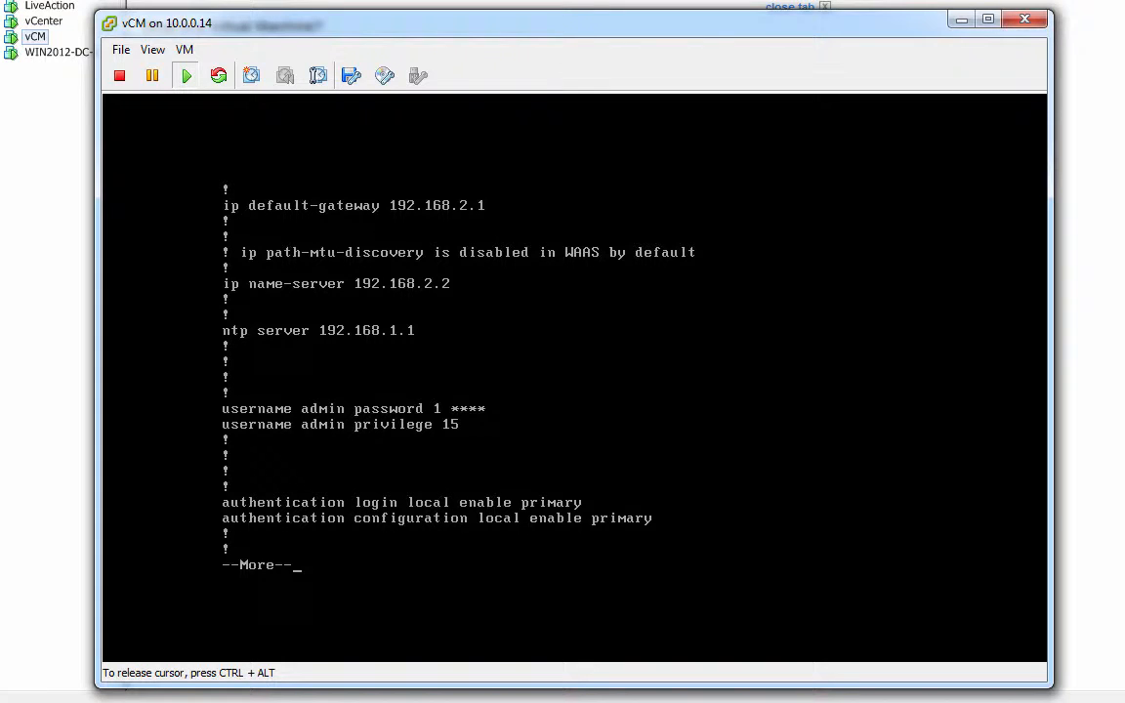
key(space)
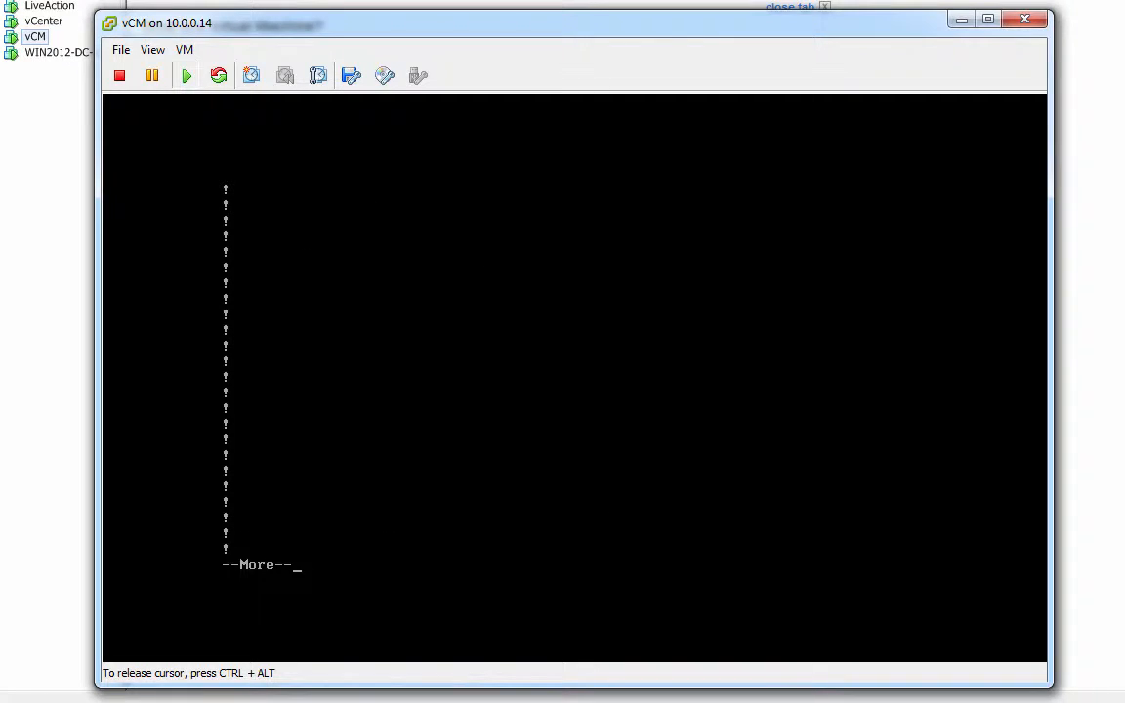
key(q)
In global configuration mode, run cms enable to register vCM as Central Manager.
text(conf t)
key(Return)
text(cms enable)
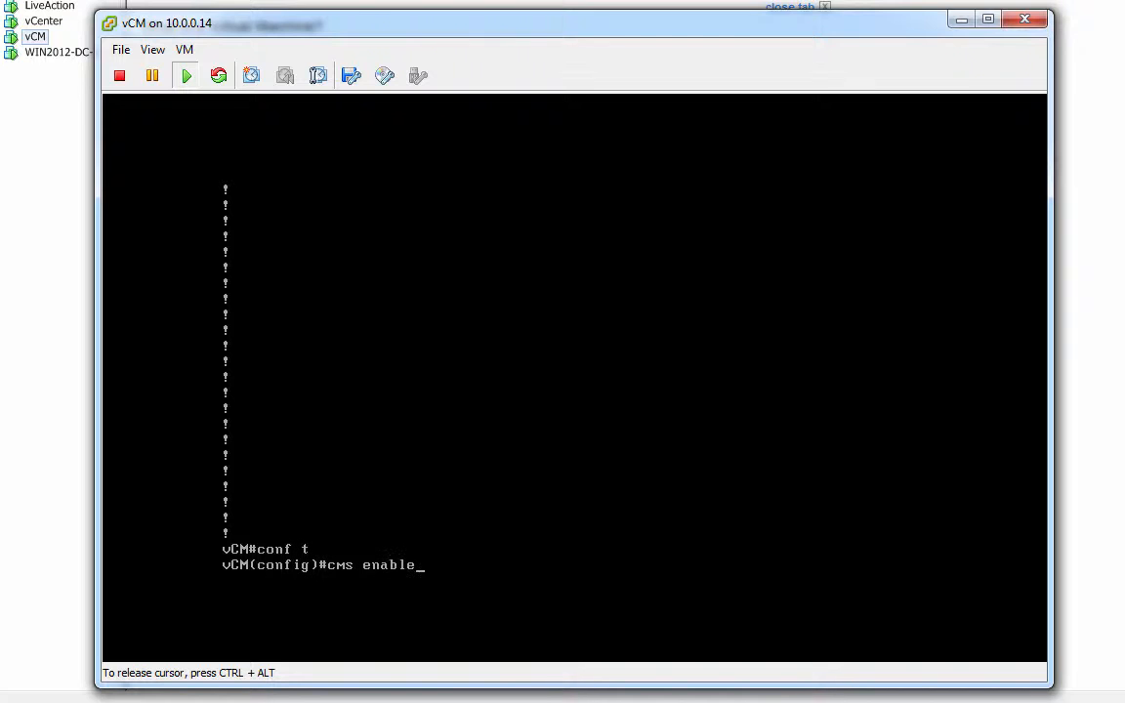
key(Return)
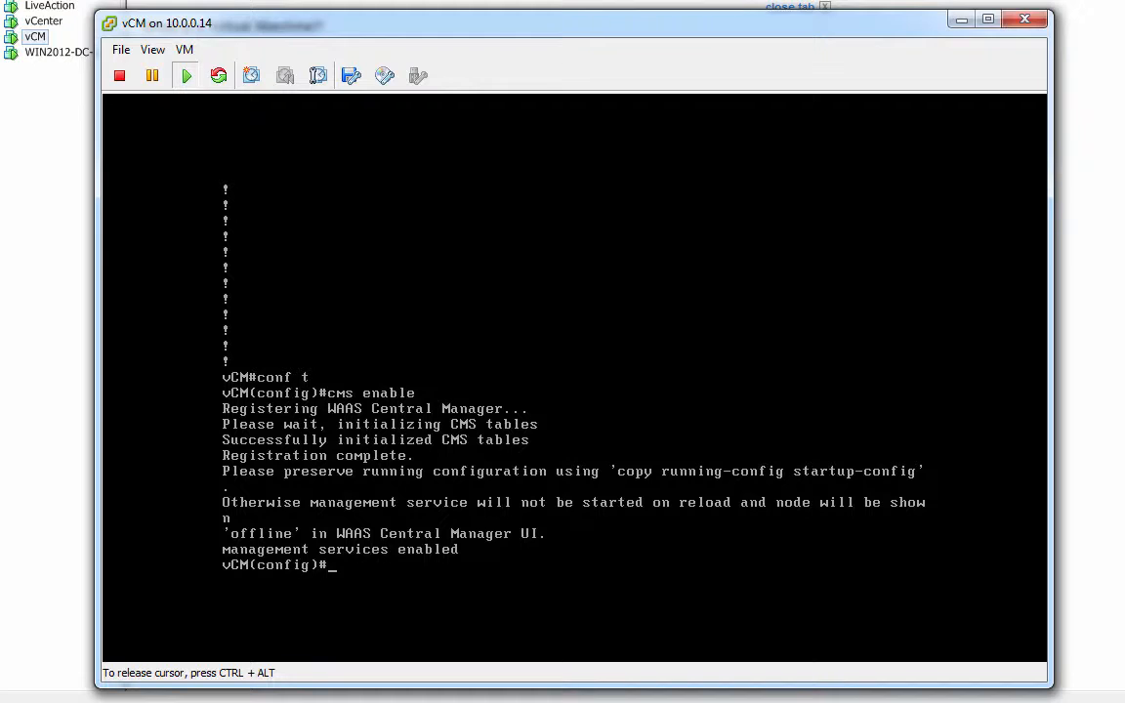
Exit configuration mode and save the configuration with wr mem.
text(exit)
key(Return)
text(wr mem)
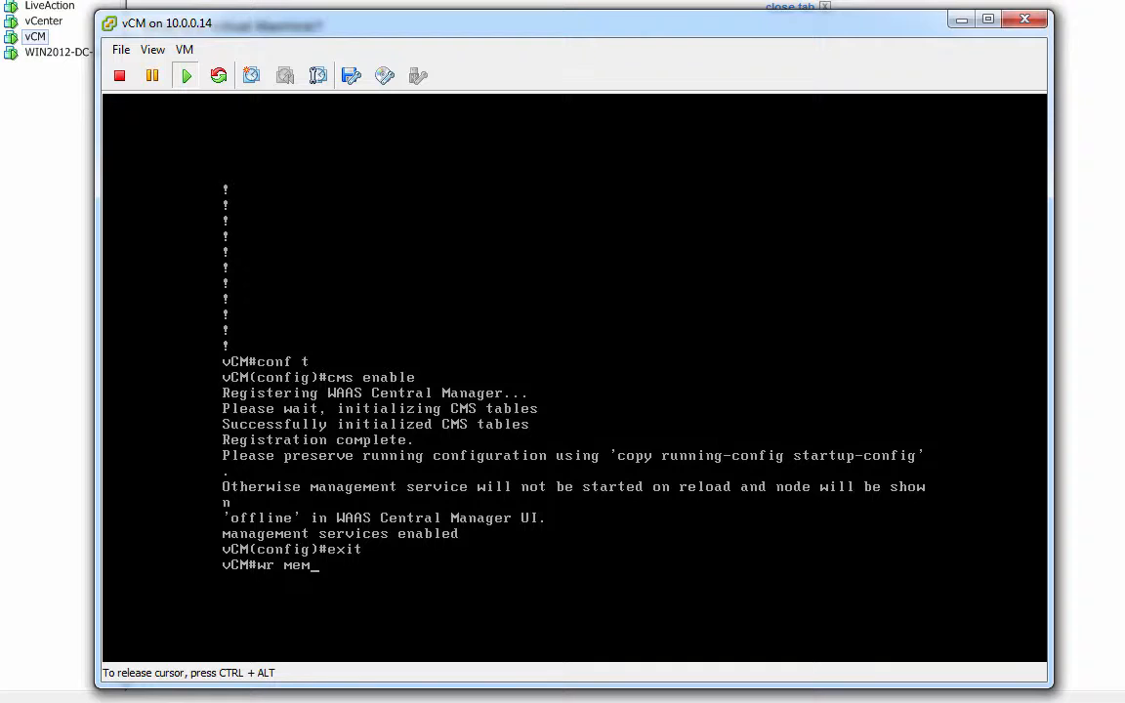
key(Return)
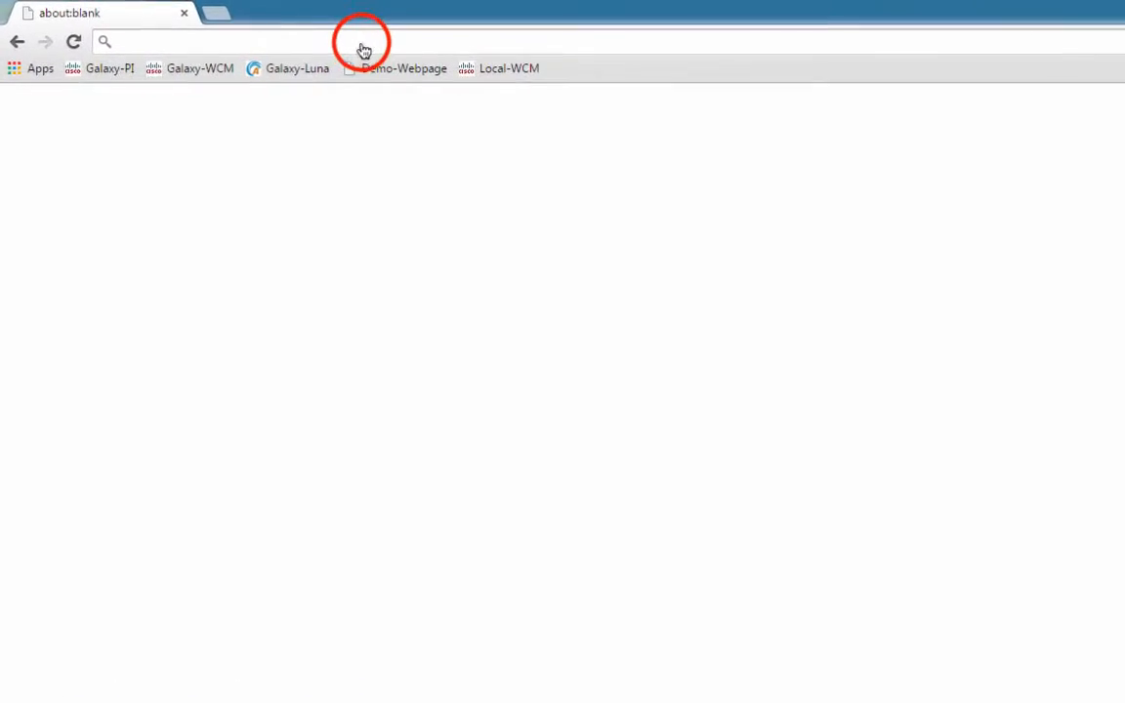
click(365, 43)
text(https)
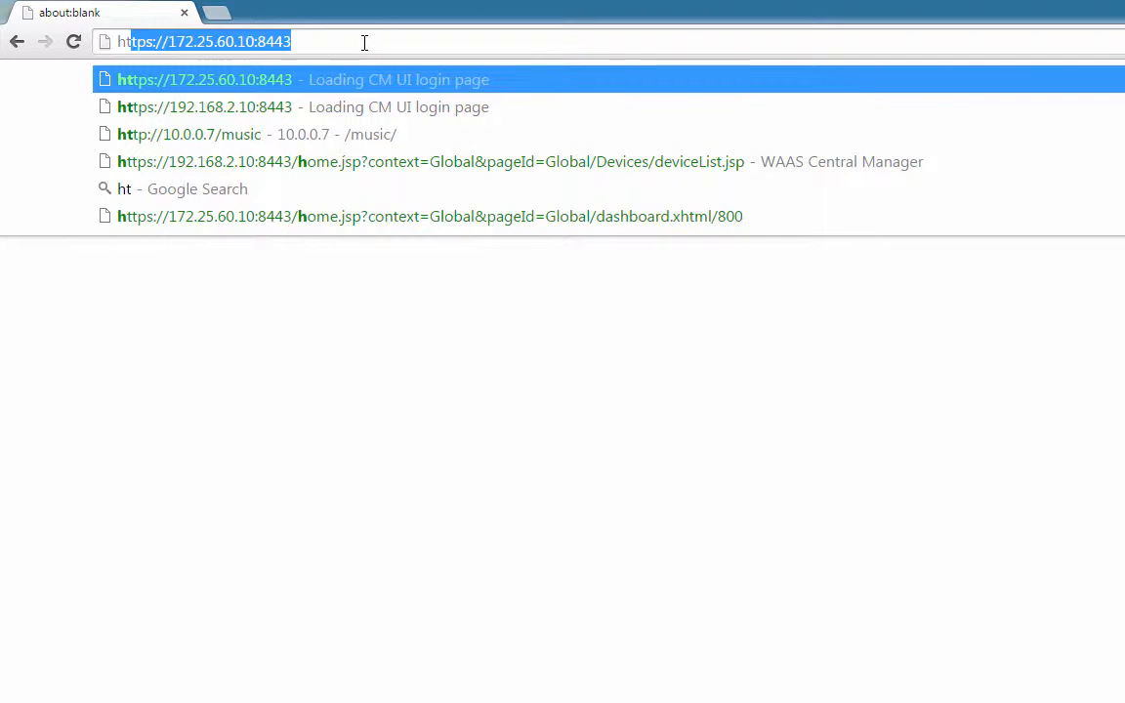
text(://192.)
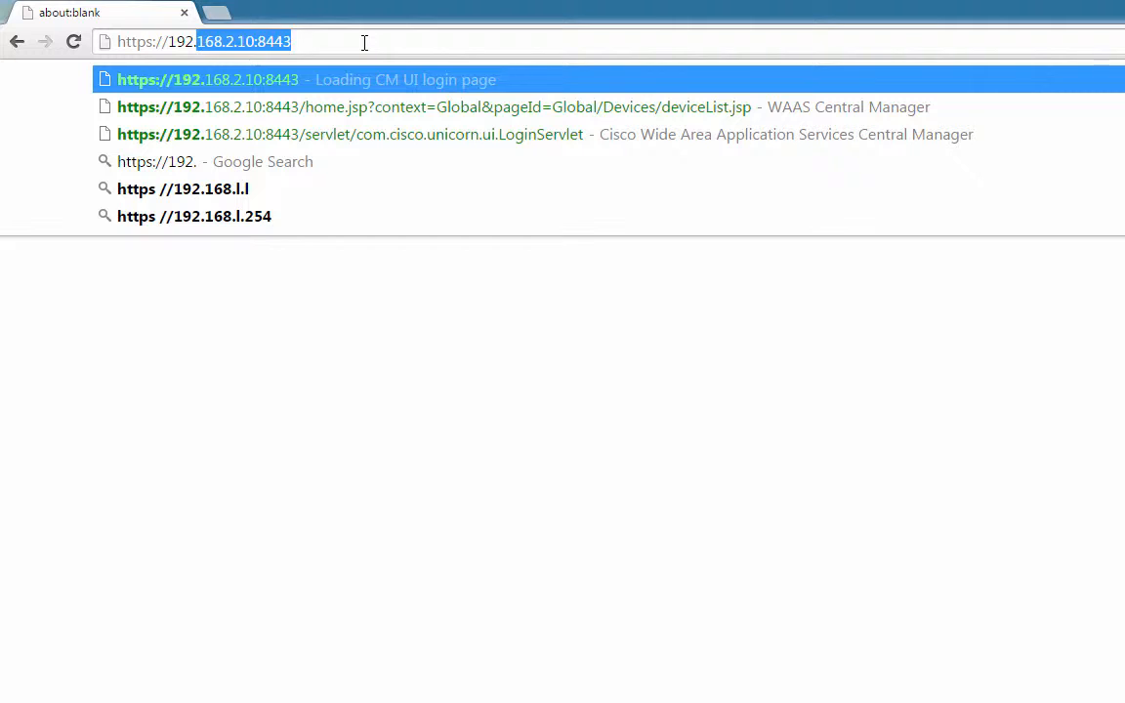
key(Right)
key(Return)
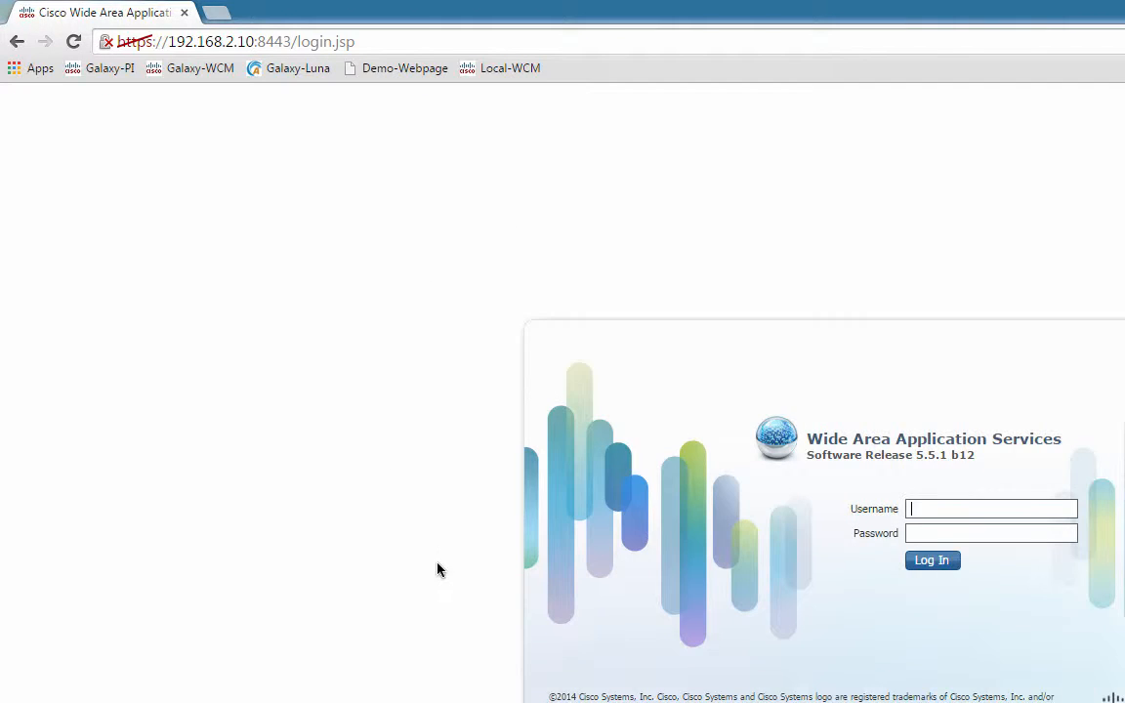
Log in with the admin username and its password.
click(962, 508)
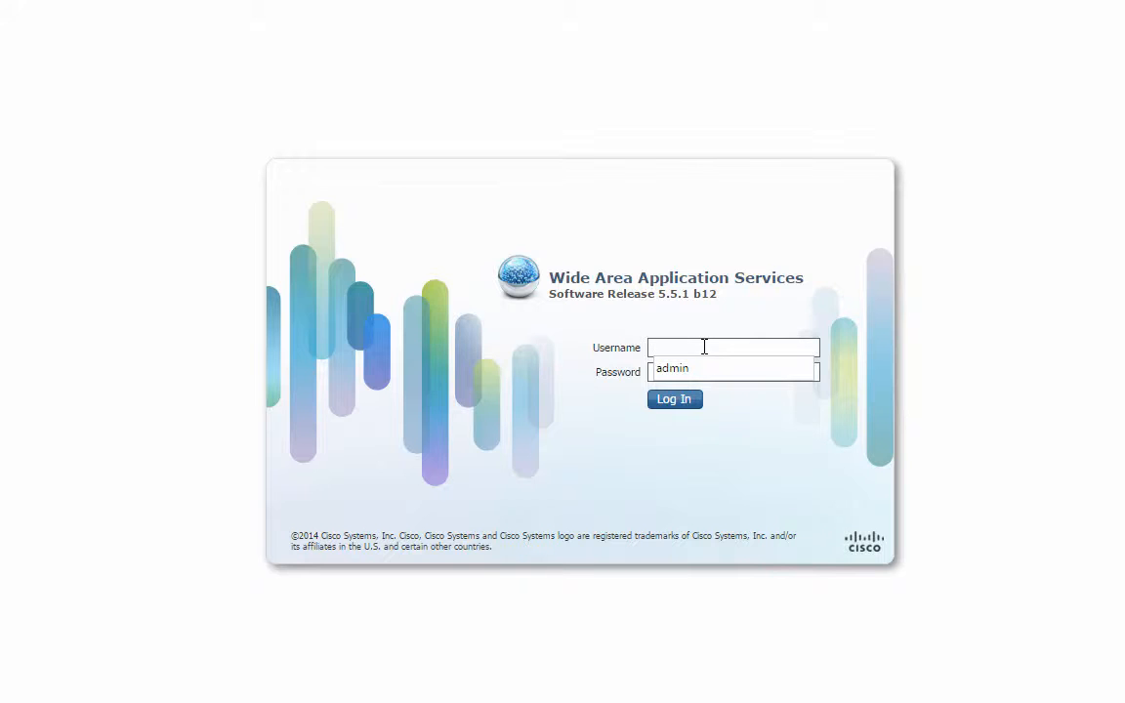
text(admin)
key(Tab)
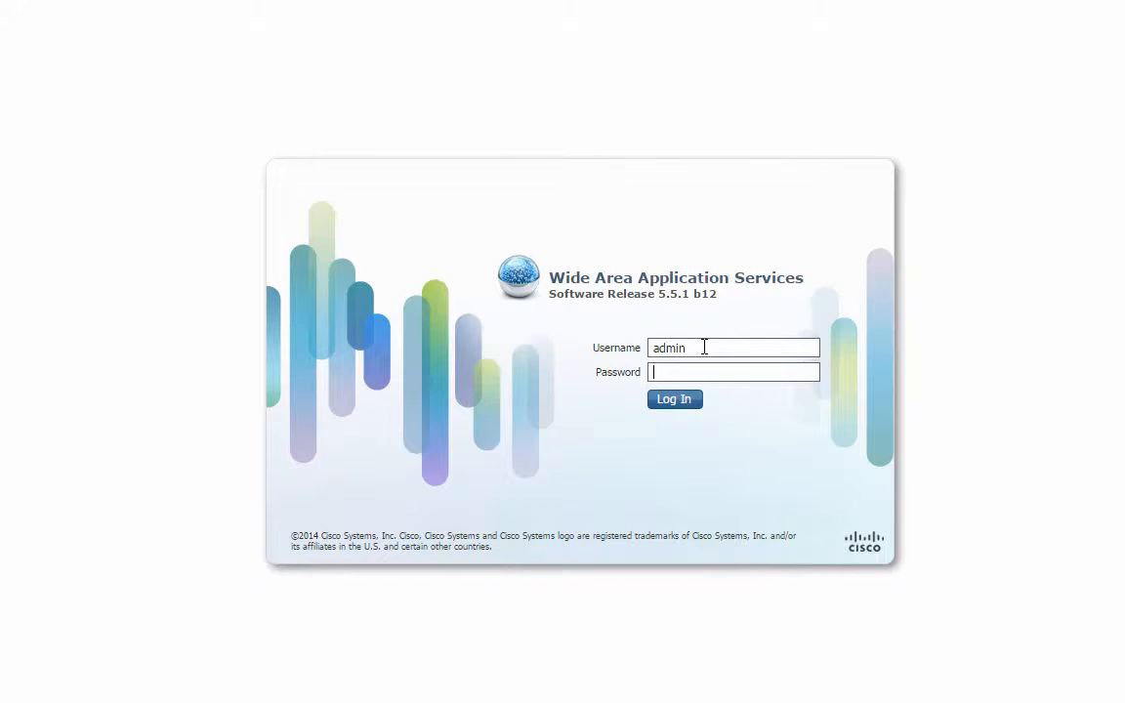
text(default)
key(Return)
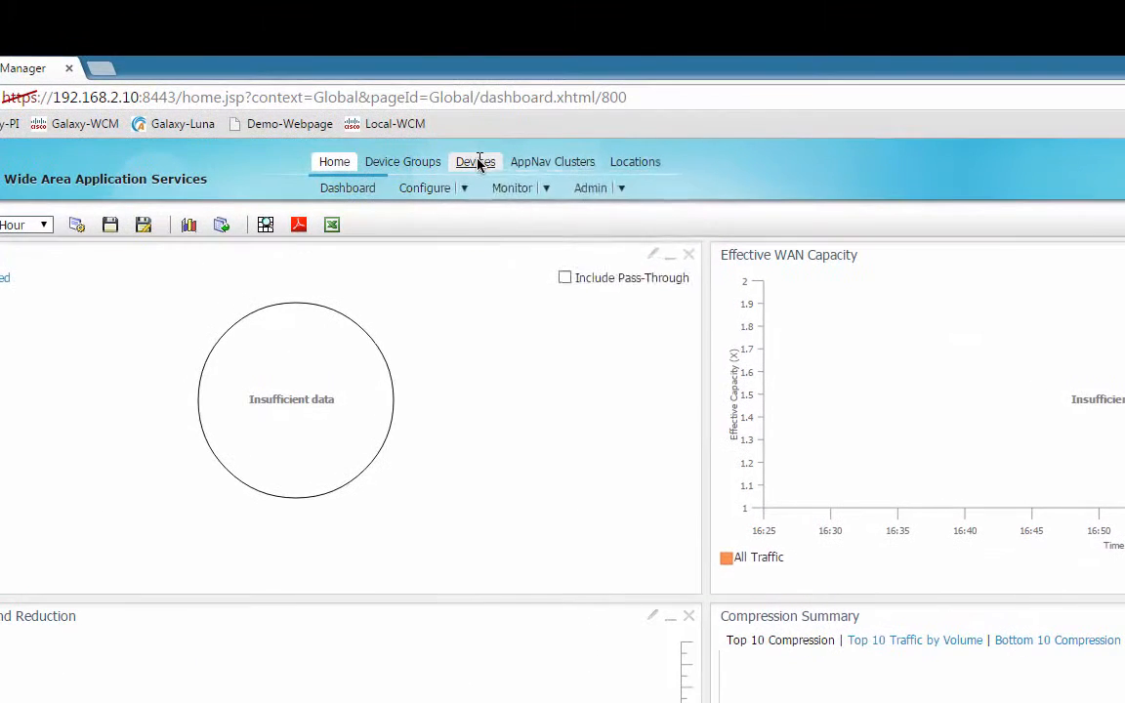
Confirm vCM is Online in All Devices and open the AllWAASGroup device group.
click(405, 73)
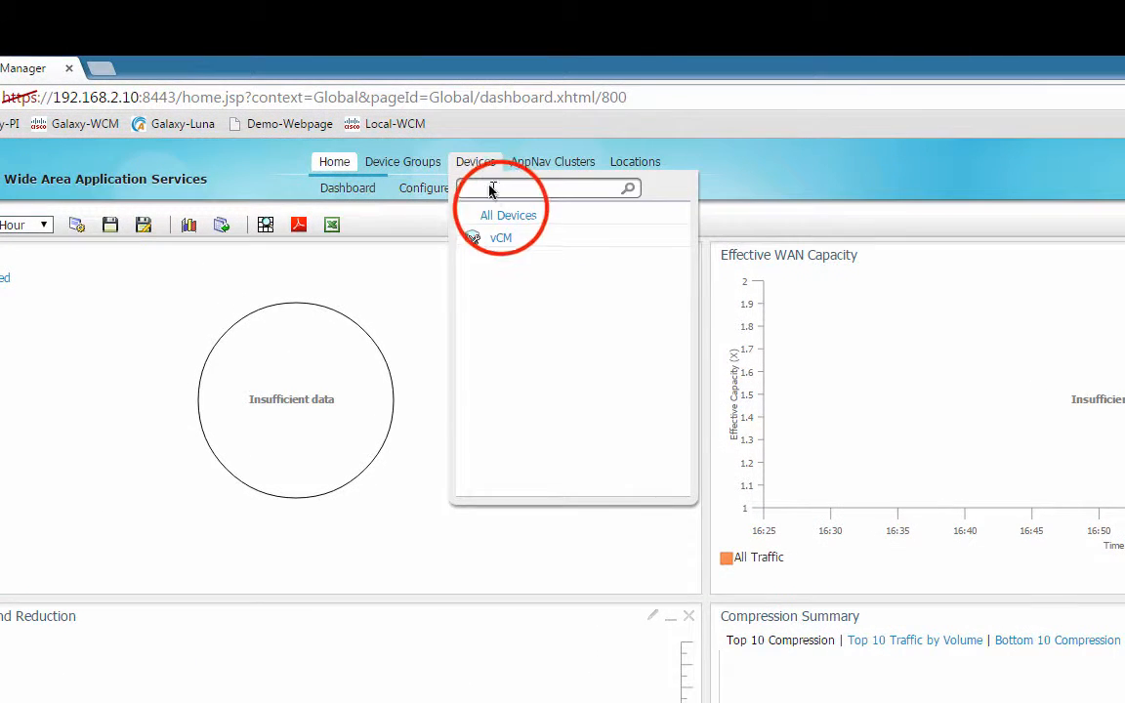
click(502, 216)
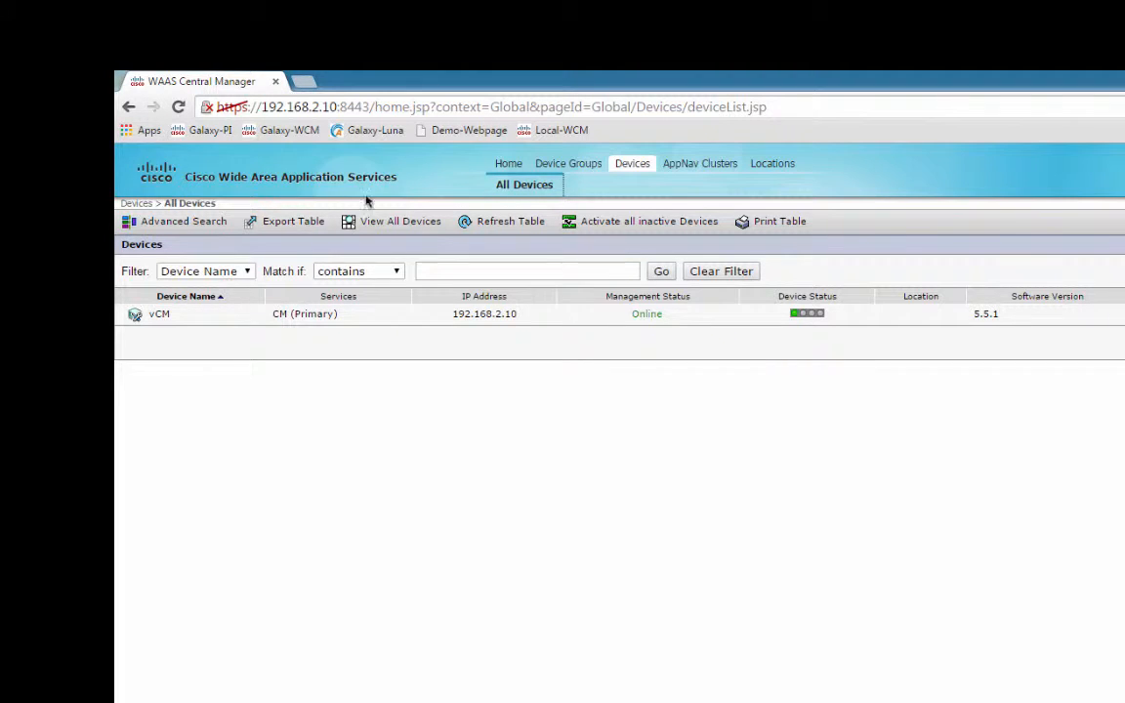
mouse_move(580, 168)
click(600, 250)
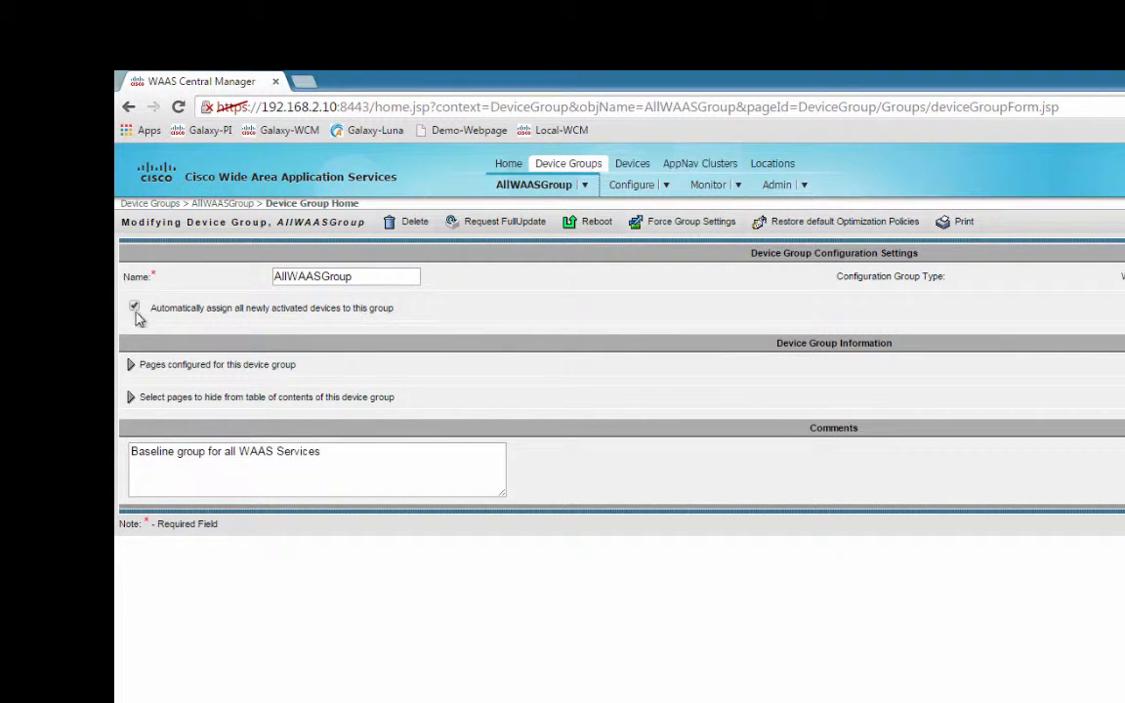
Review the group's auto-assign option for newly activated devices, then open its Optimization Policies.
drag(401, 308, 134, 305)
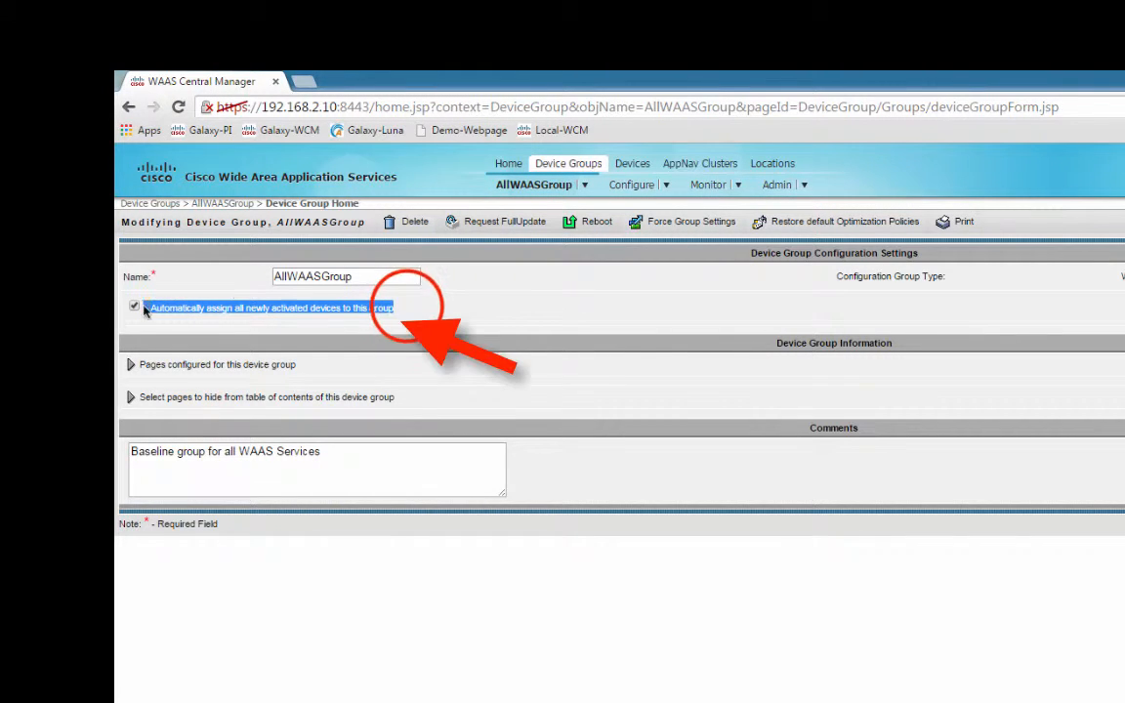
click(403, 309)
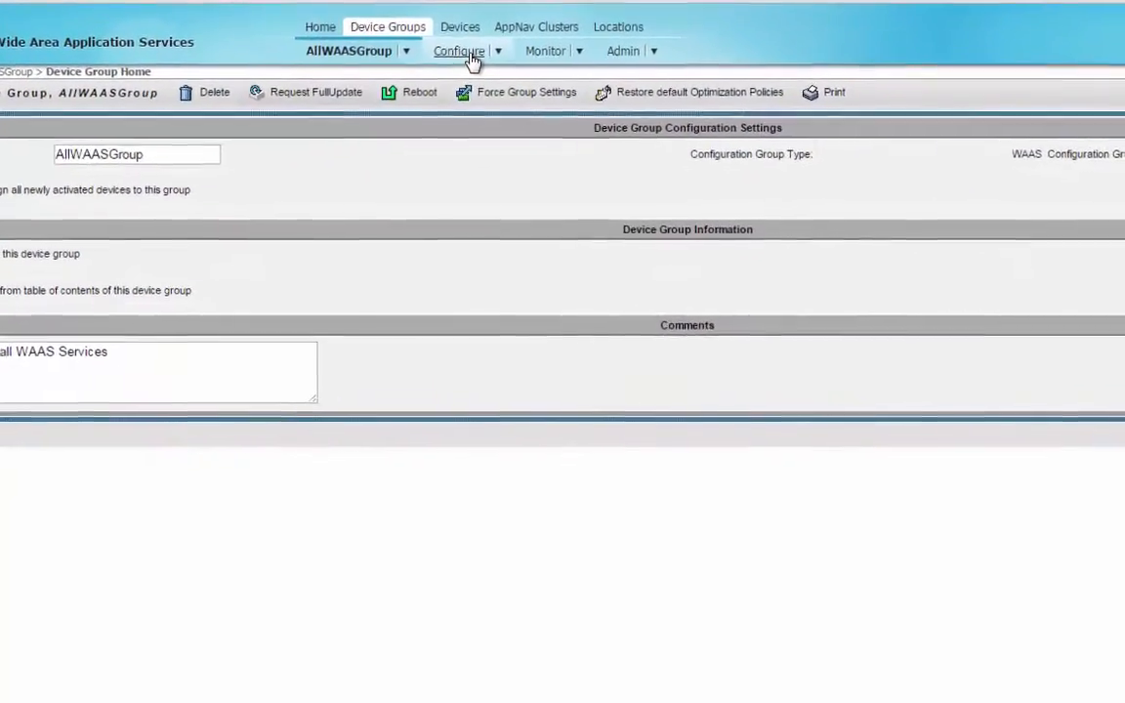
mouse_move(472, 58)
click(501, 304)
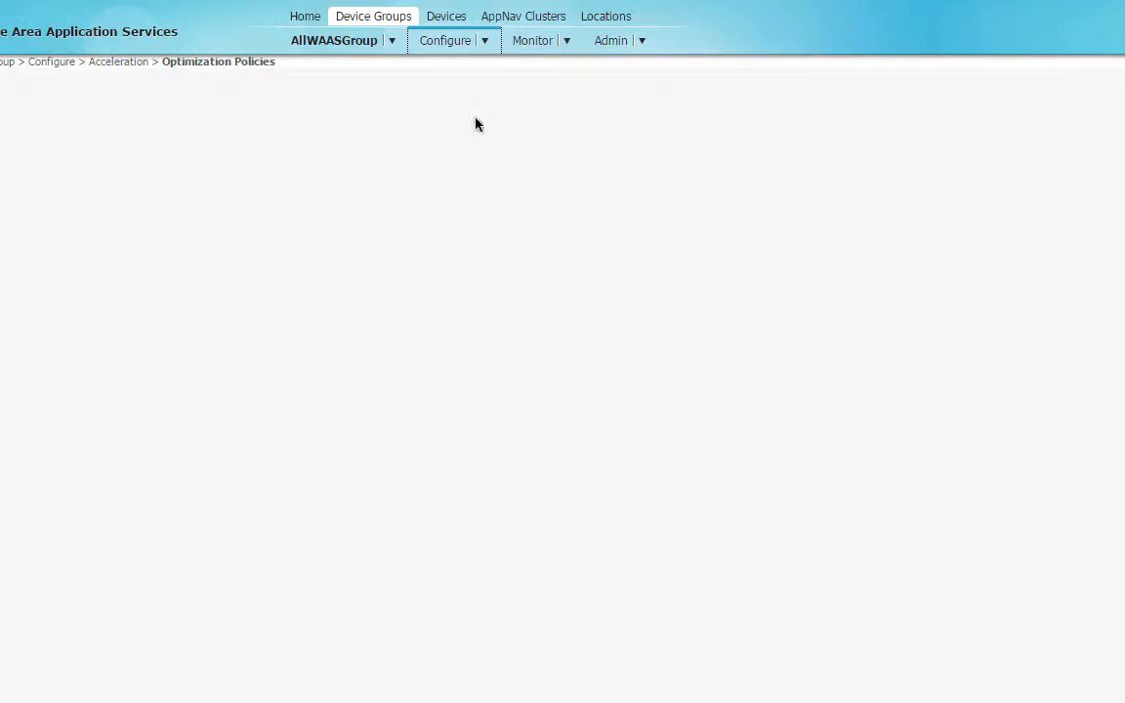
Restore AllWAASGroup's default optimization policies and submit them.
mouse_move(484, 41)
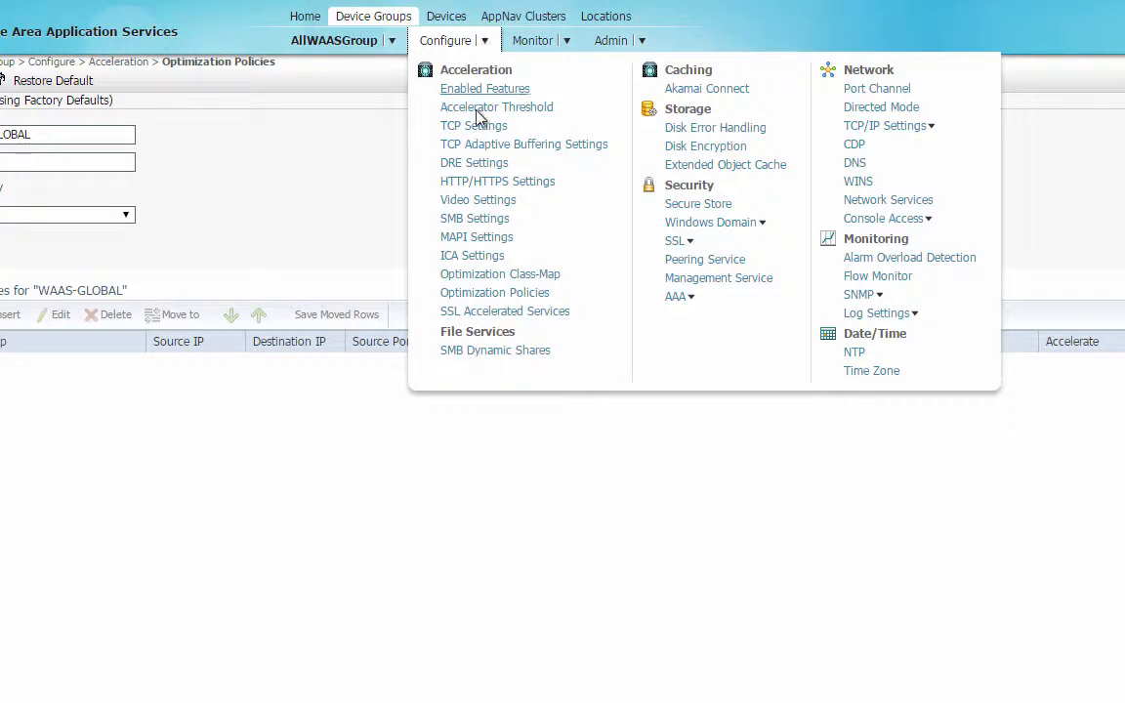
click(391, 248)
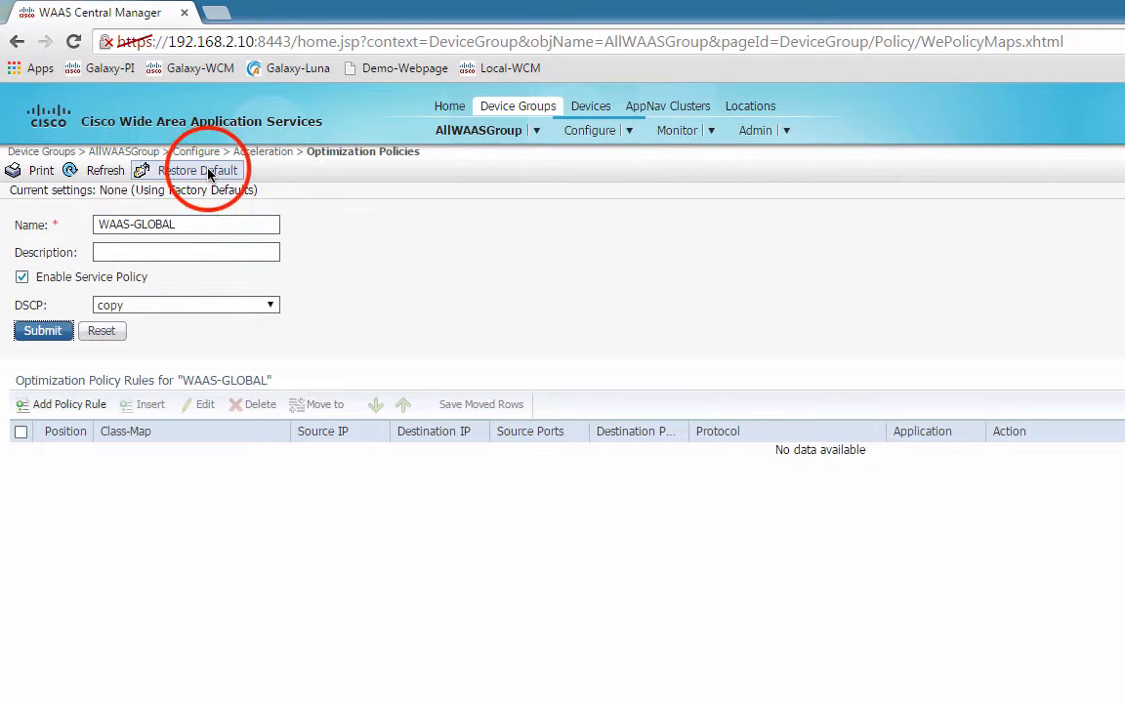
click(198, 171)
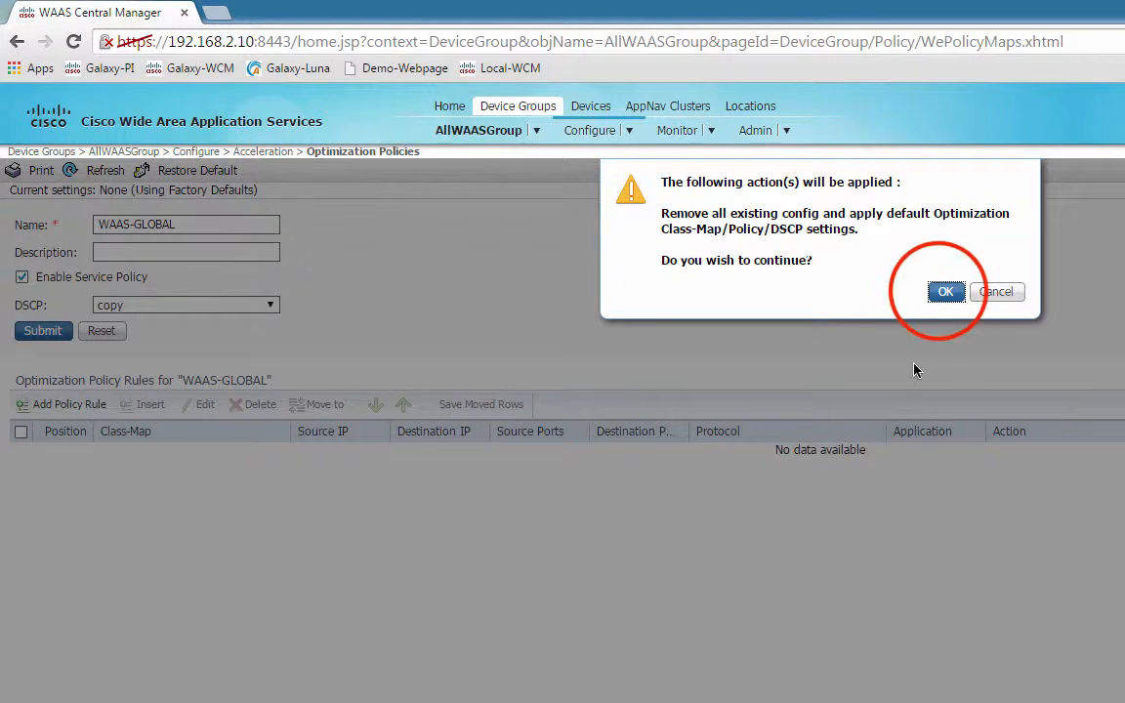
click(944, 296)
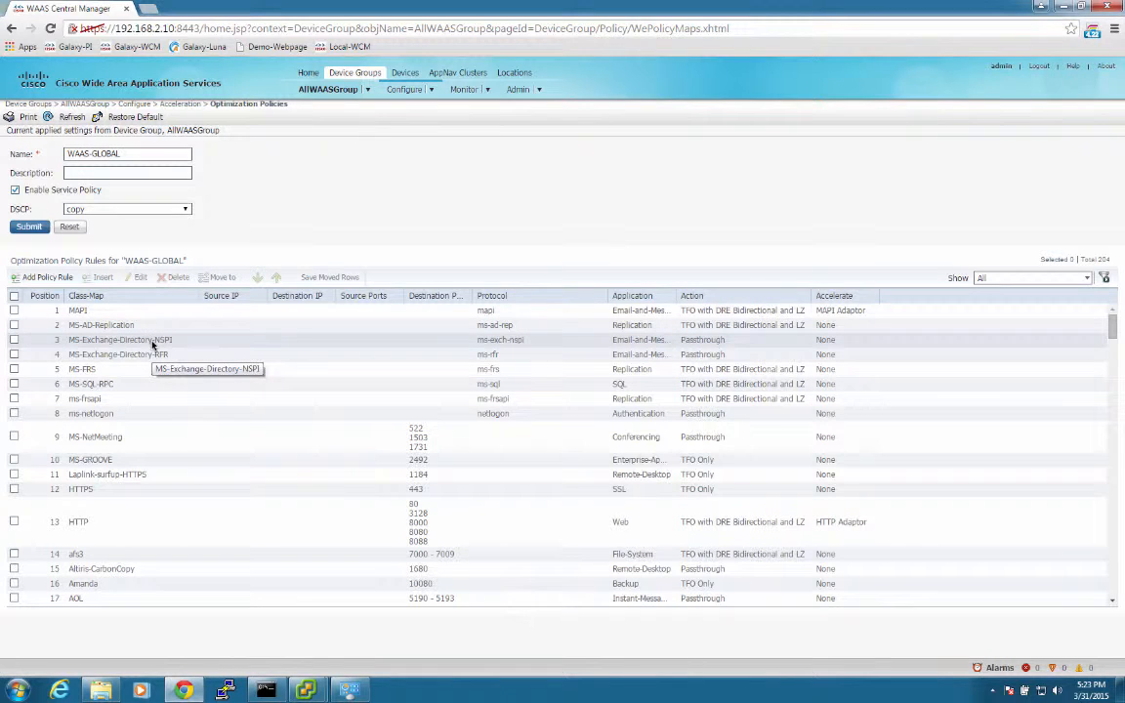
click(29, 228)
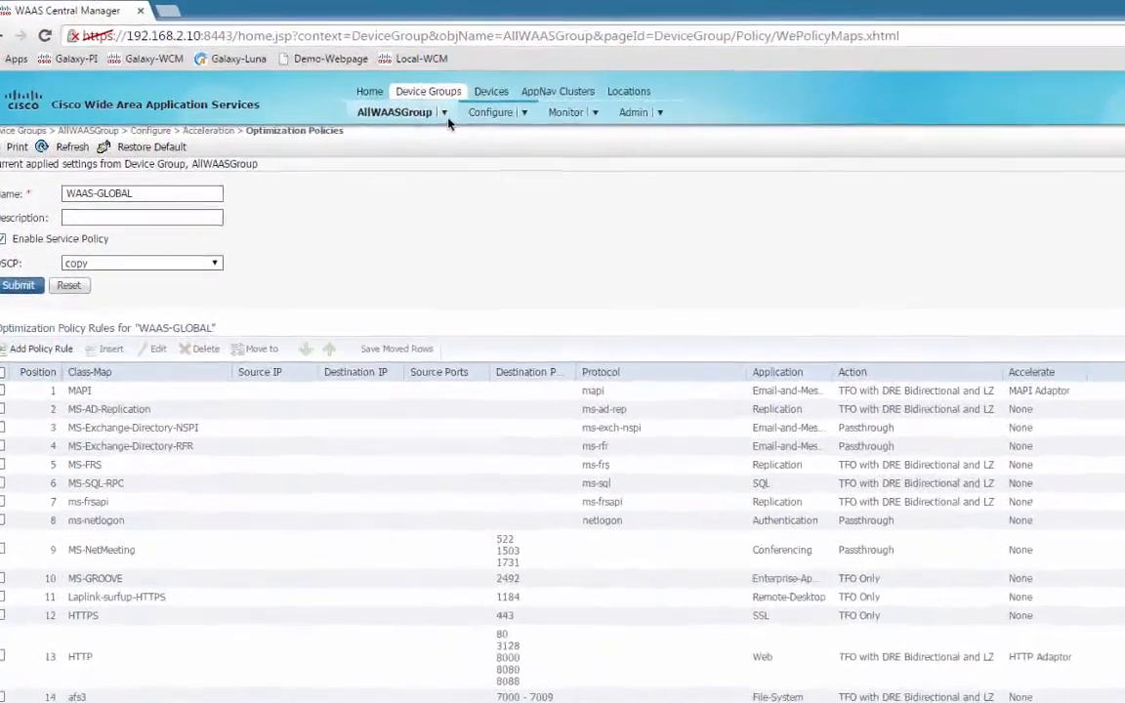
Go to AllWAASGroup's Enabled Features page through its configuration categories.
click(368, 91)
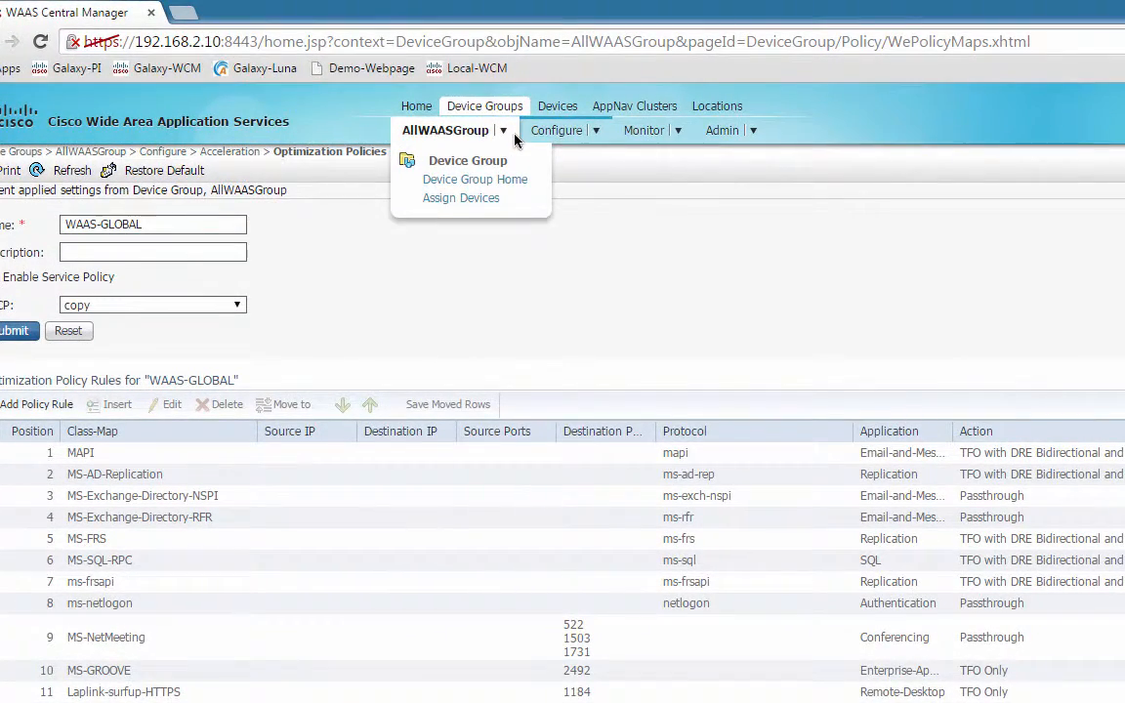
click(550, 137)
click(570, 183)
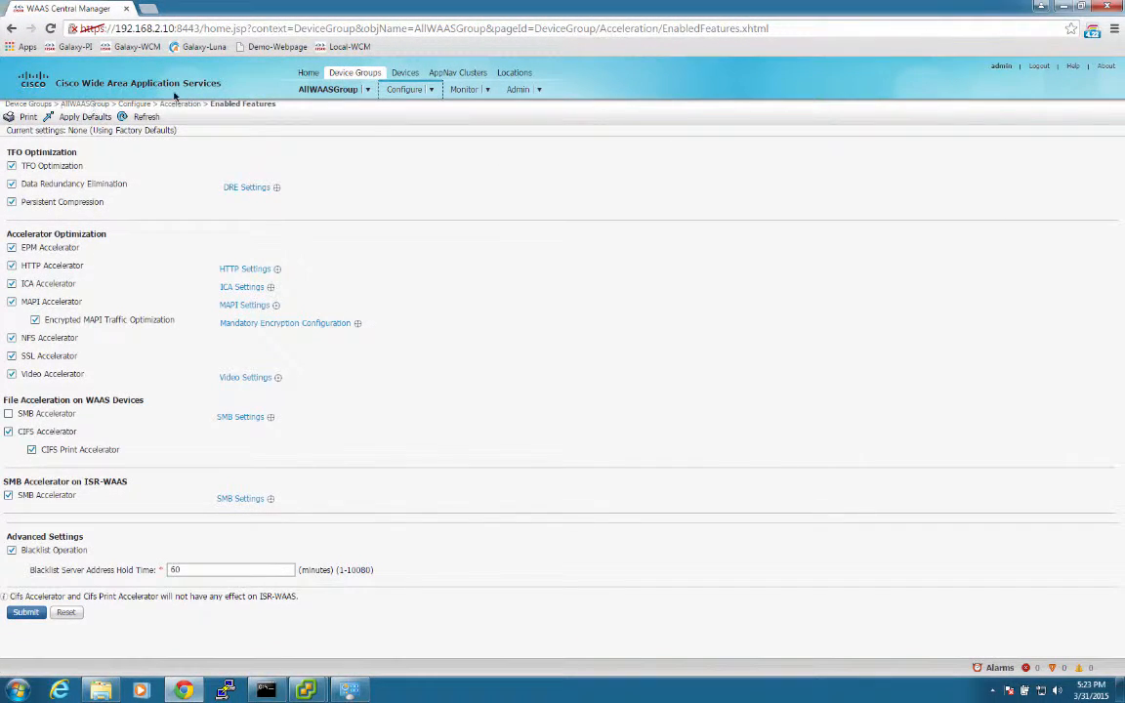
Enable SMB Accelerator for WAAS devices, submit, and bring up HTTP Settings.
mouse_move(278, 273)
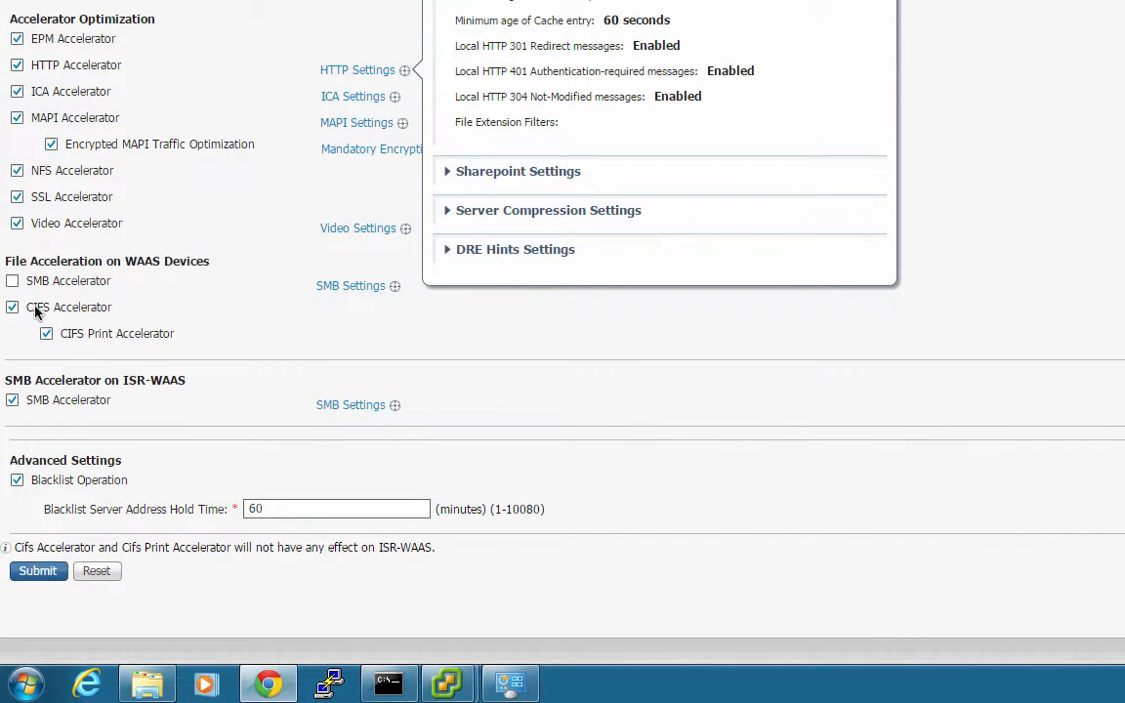
click(11, 282)
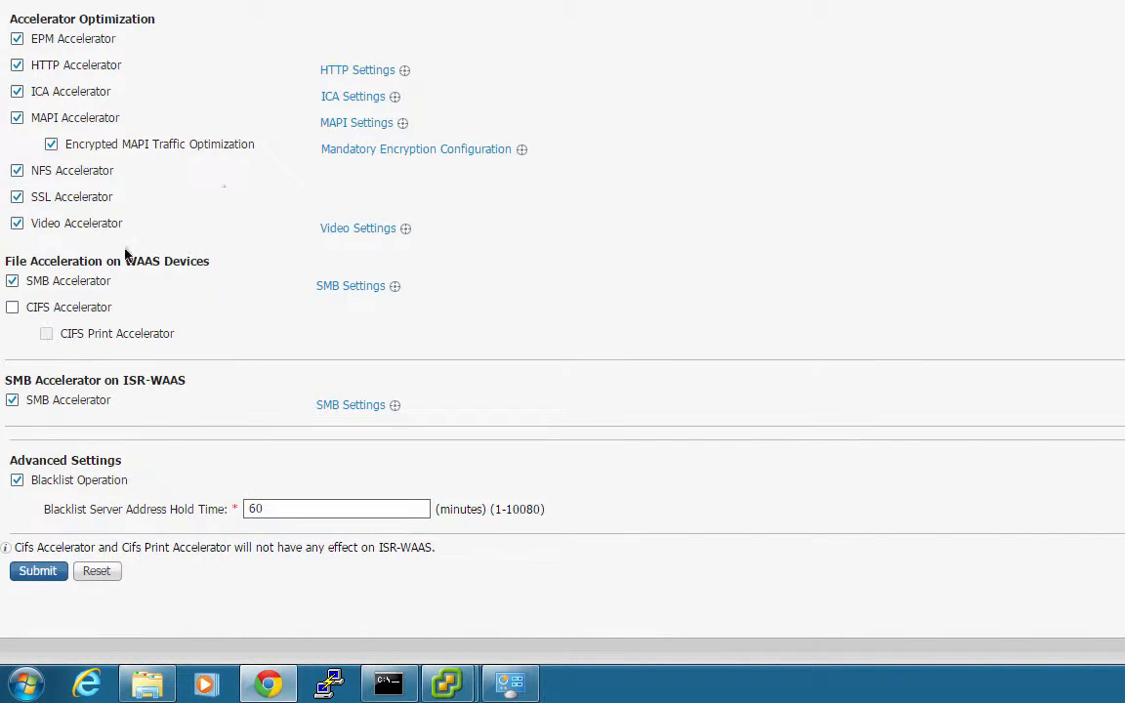
click(43, 573)
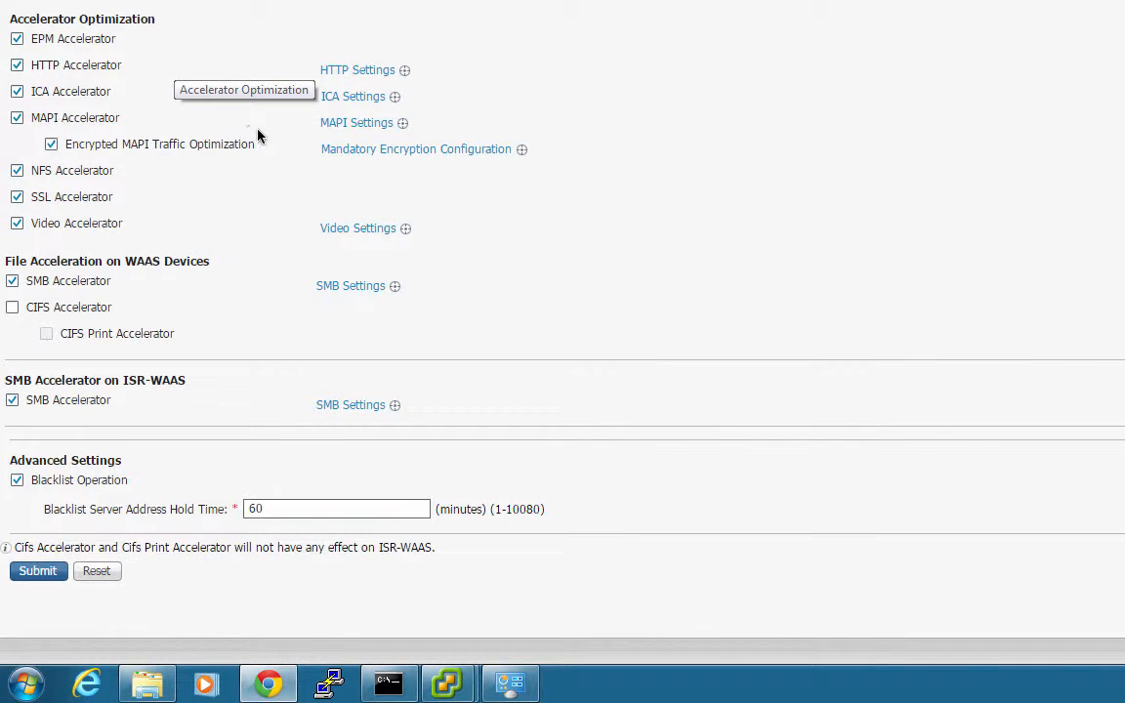
click(380, 71)
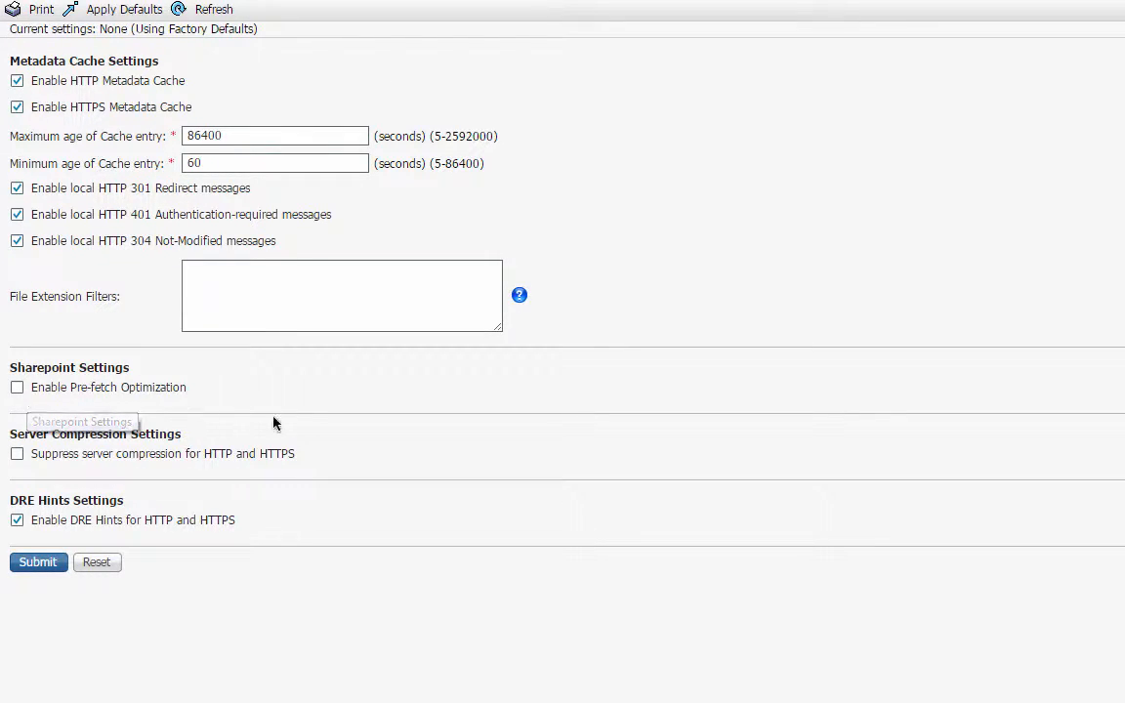
Enable SharePoint pre-fetch and suppress HTTP/HTTPS server compression, submit, then go to the router's PuTTY session.
click(16, 389)
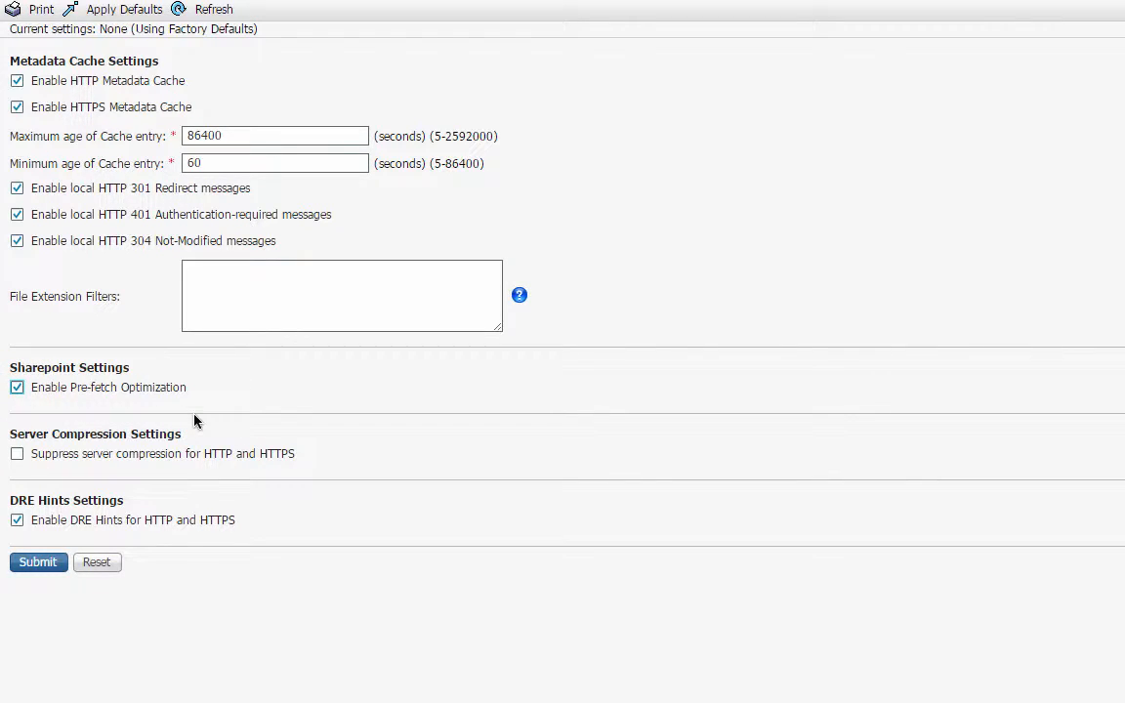
click(16, 454)
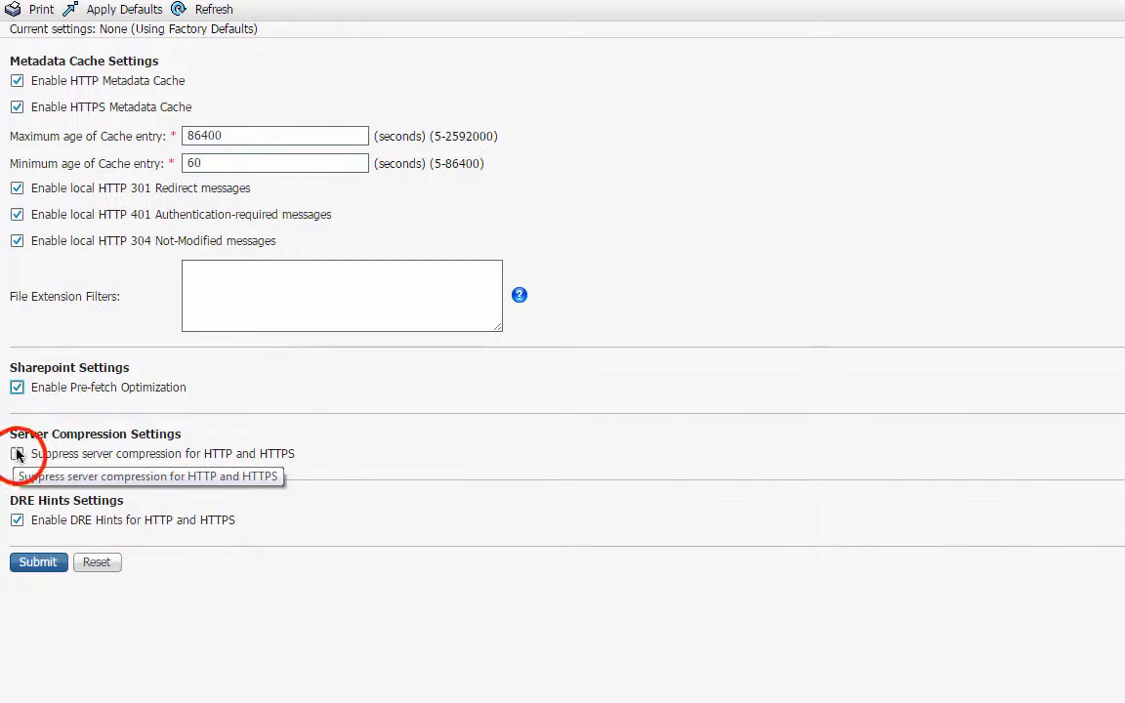
click(39, 562)
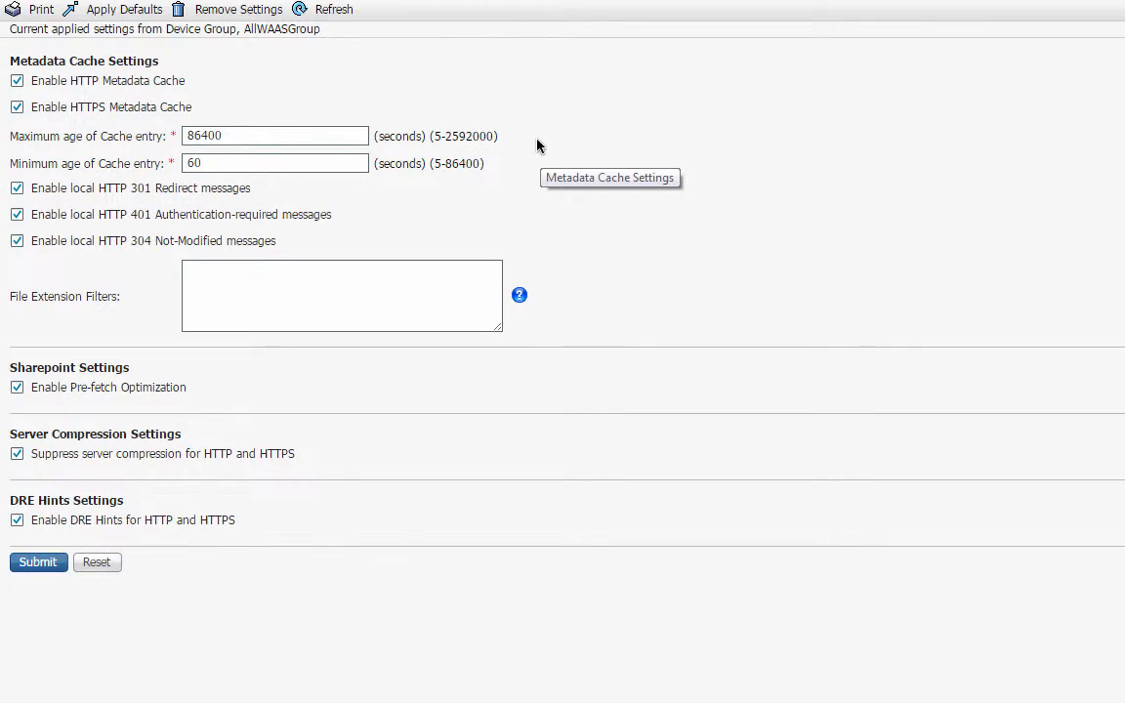
click(277, 281)
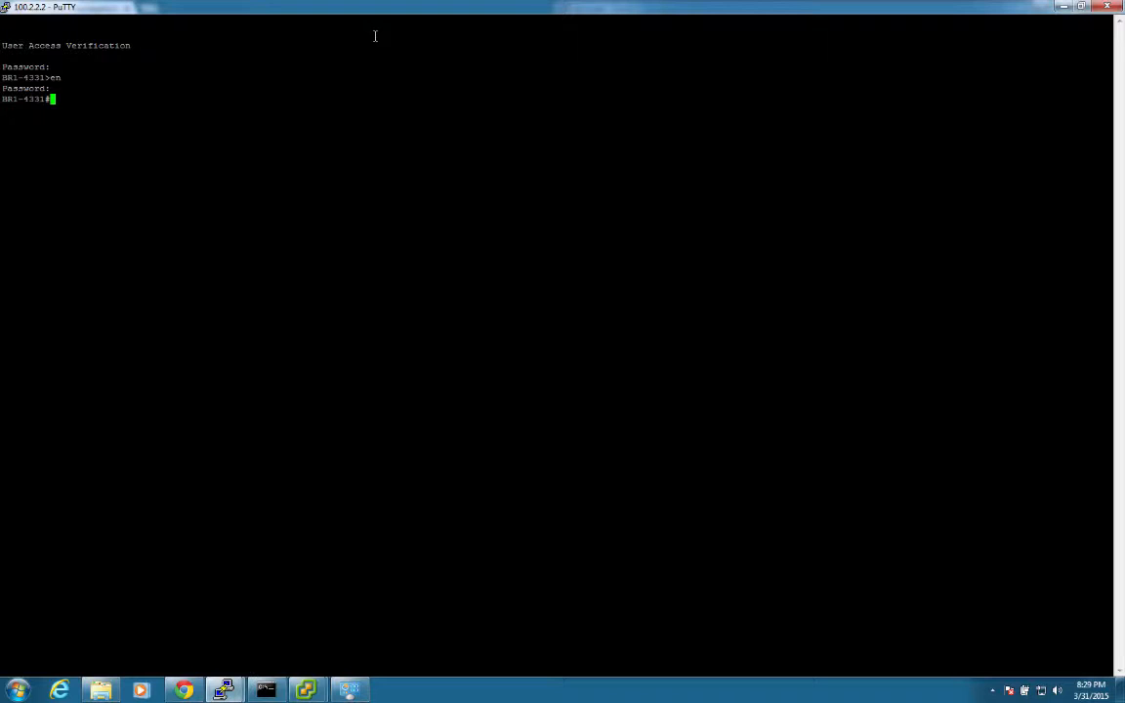
Check the router's ntp, name-server and domain settings with sh run | in.
text(sh run | in)
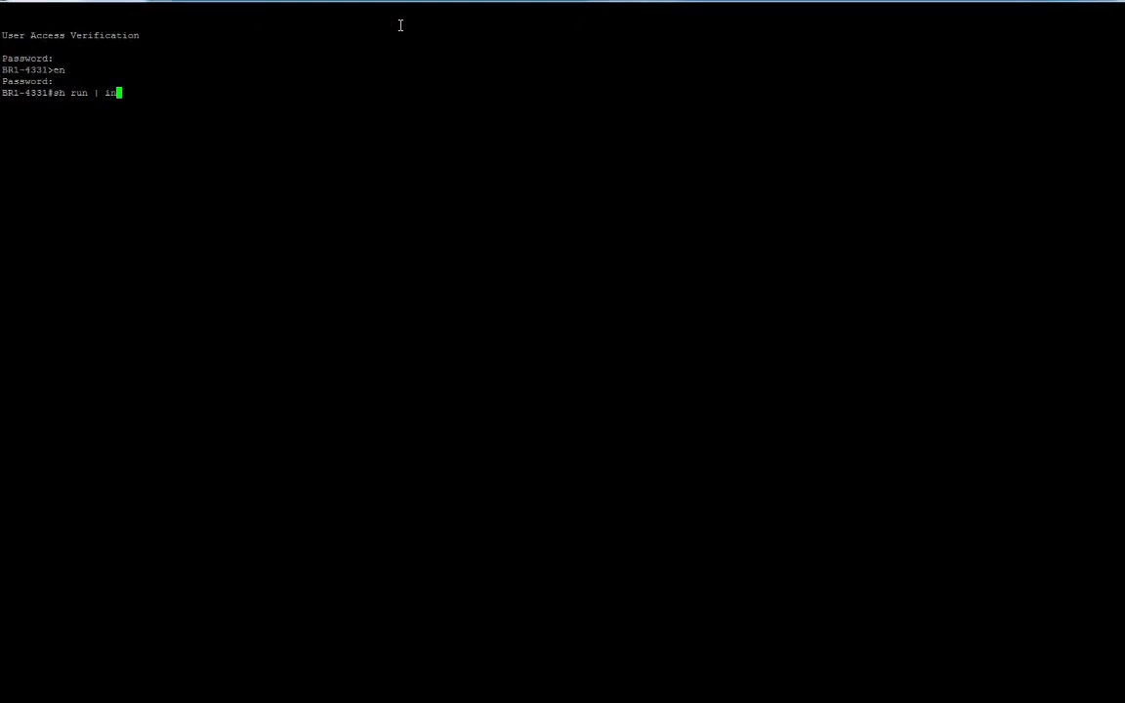
text( ntp)
key(Return)
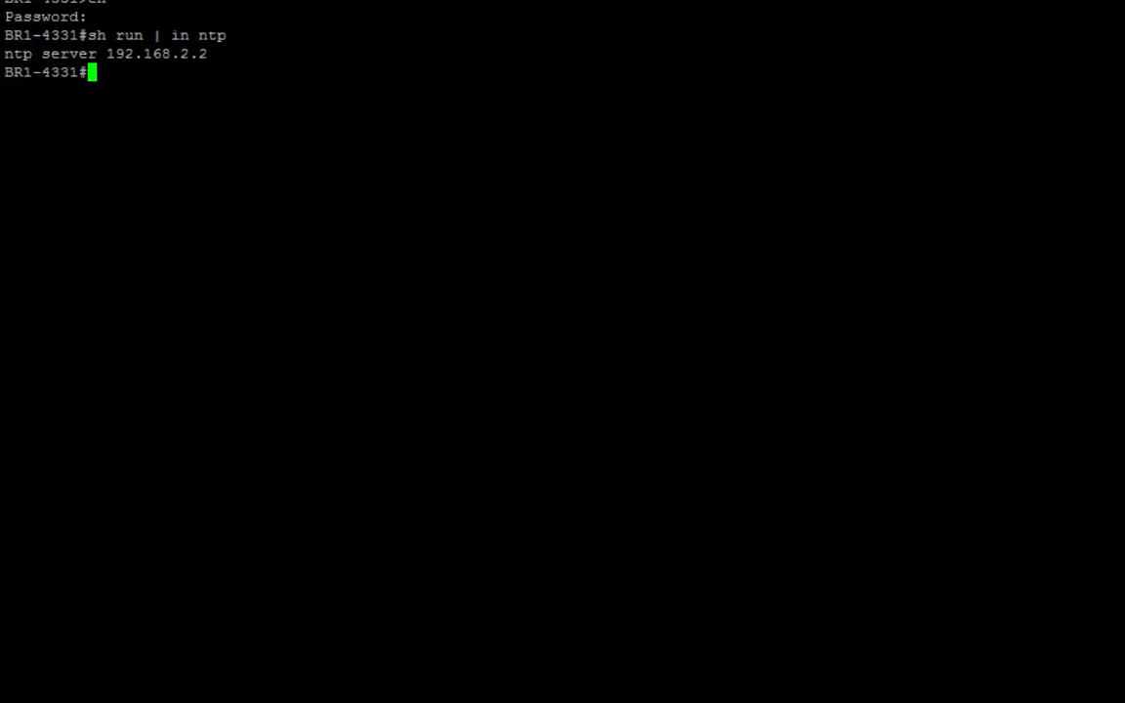
text(sh run | in name0)
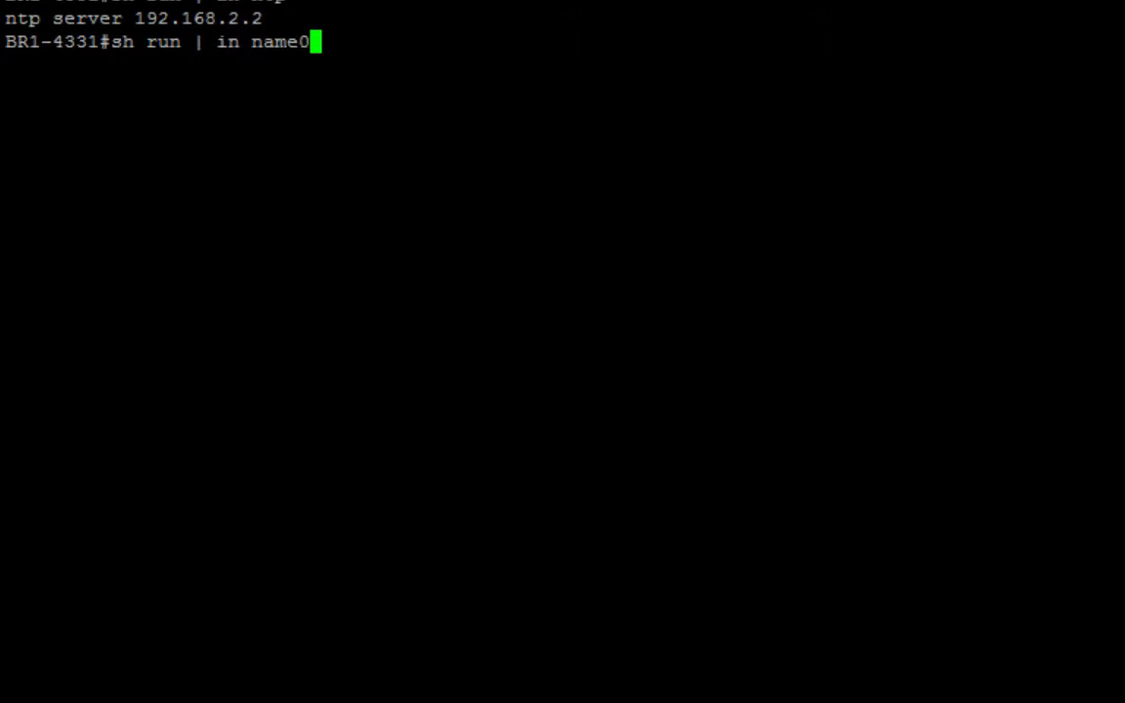
key(BackSpace)
text(-server)
key(Return)
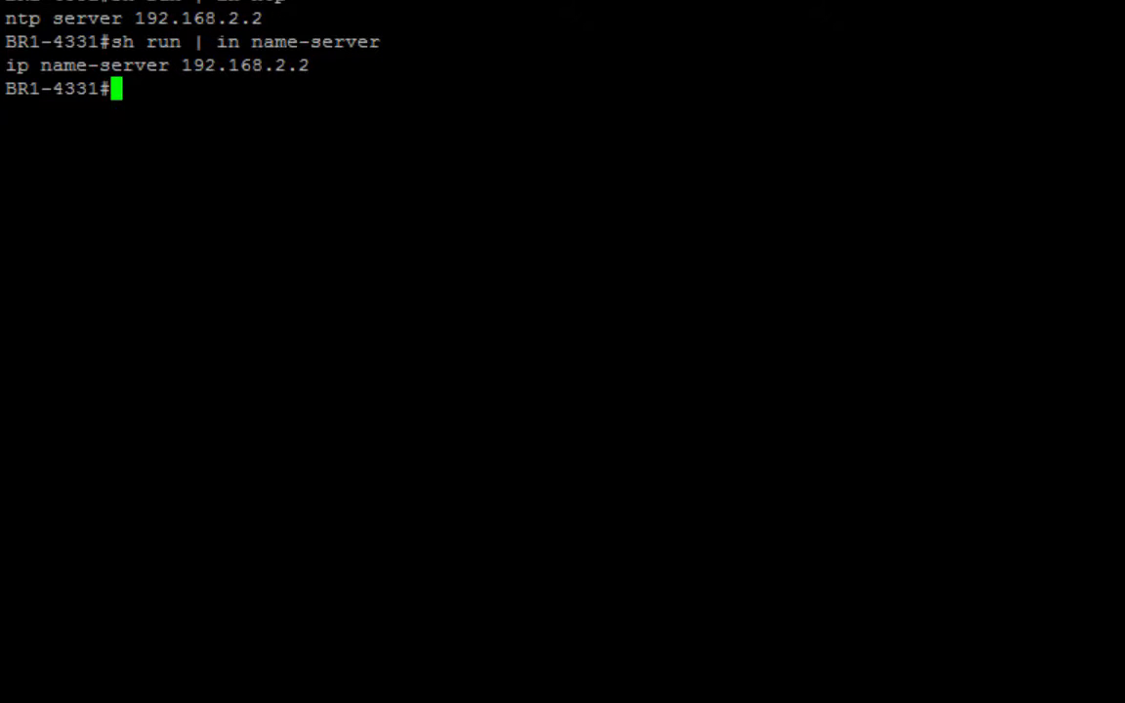
text(sh run | )
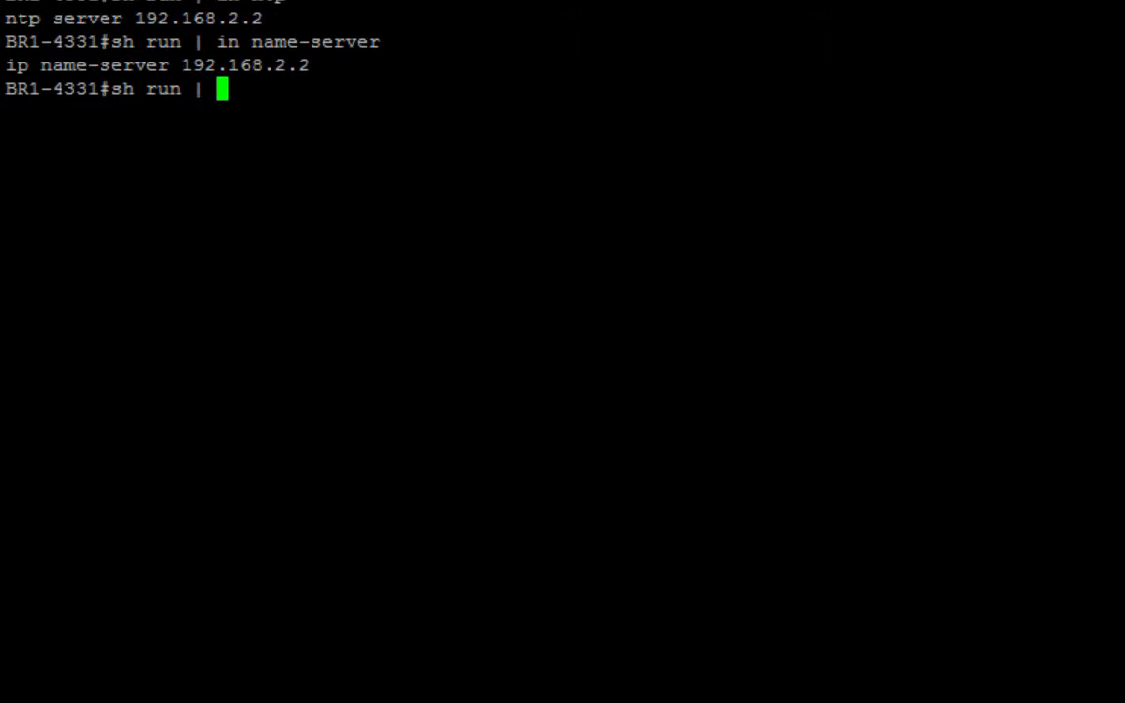
text(in domain)
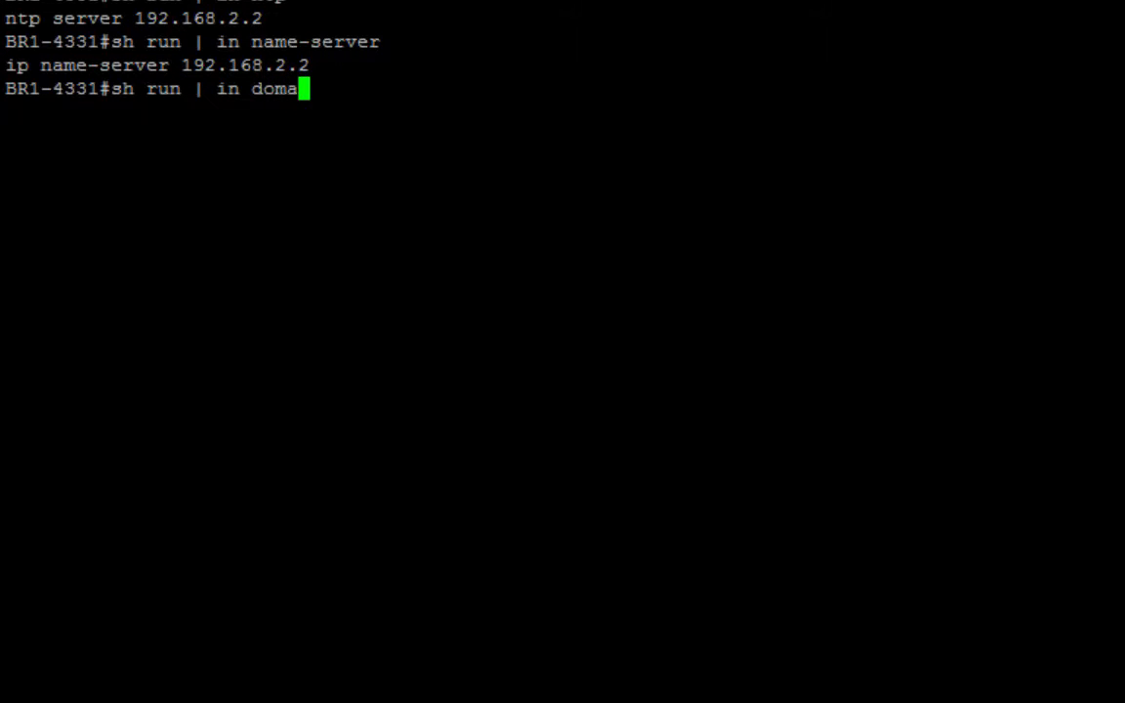
key(Return)
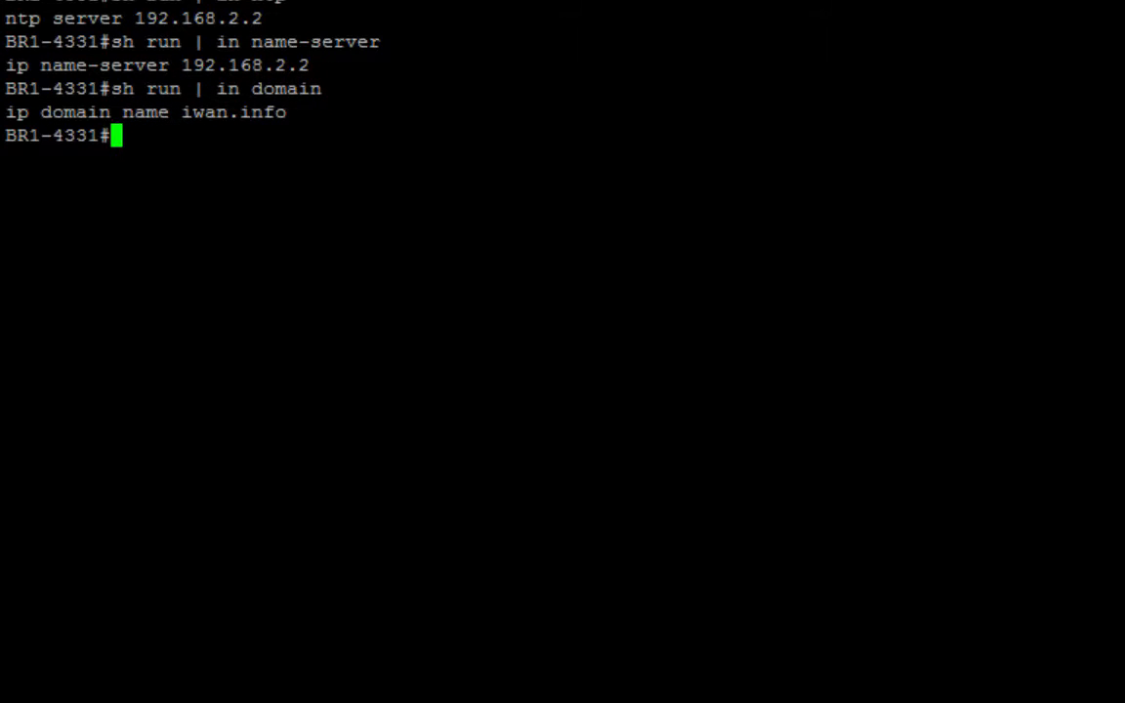
key(Return)
key(Return)
Start the service waas enable wizard, confirm, and choose IPv4 for the service address.
text(ser)
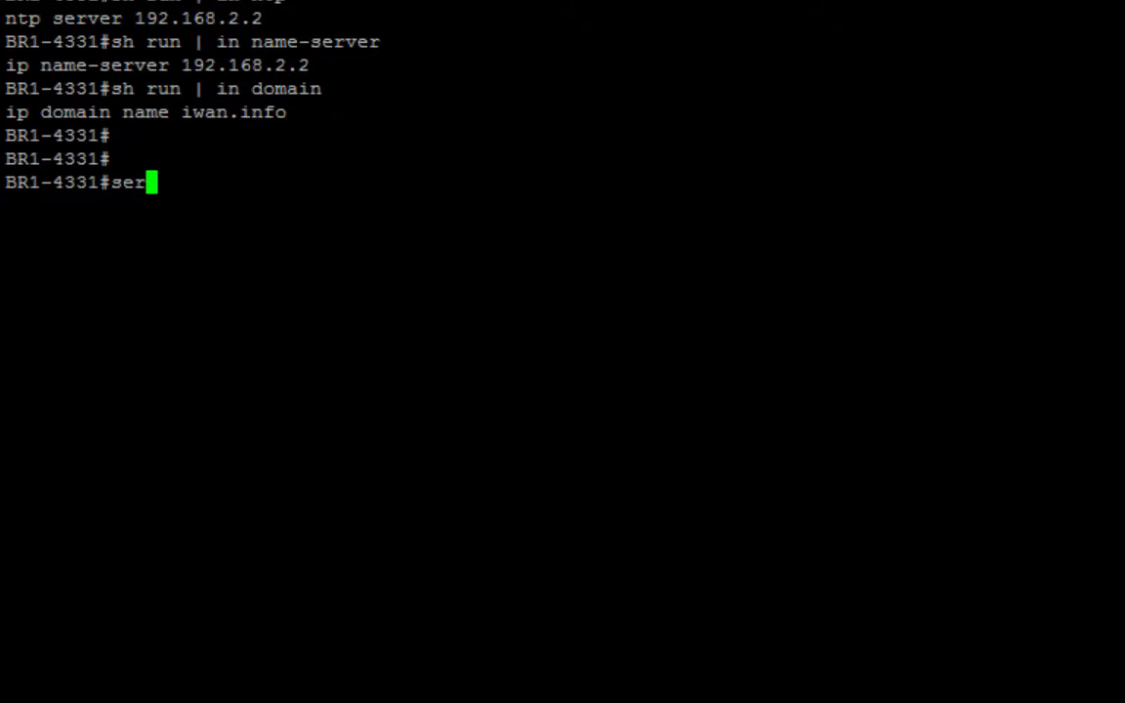
key(Tab)
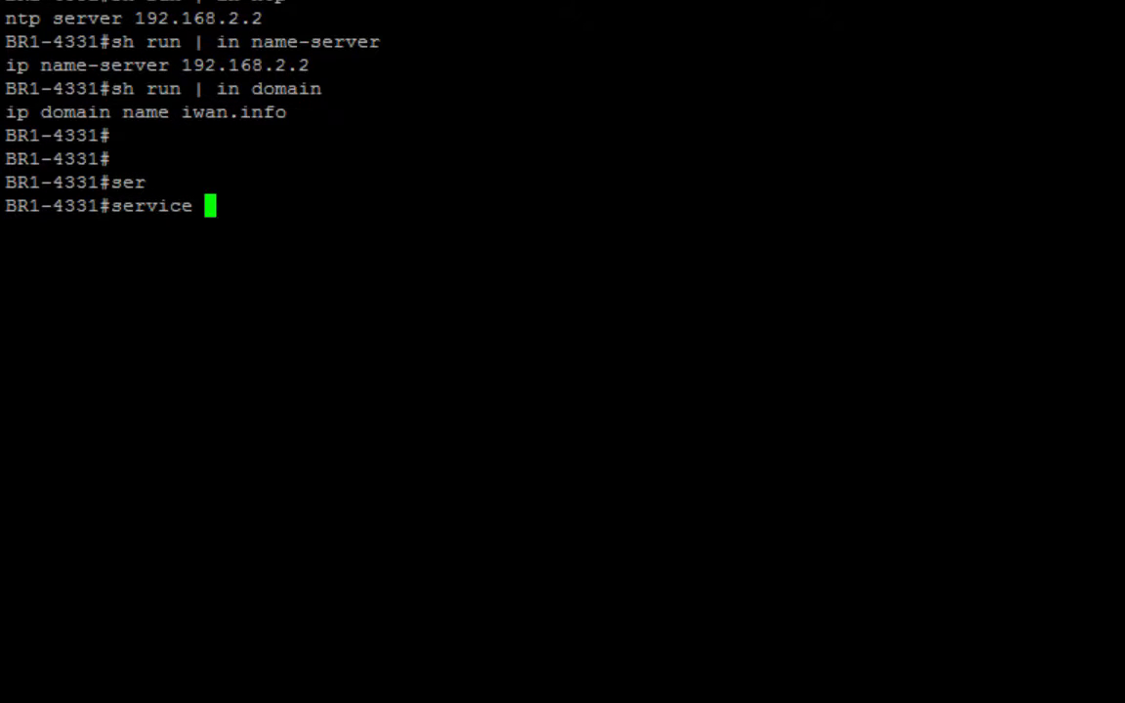
text(w)
key(Tab)
text(en)
key(Tab)
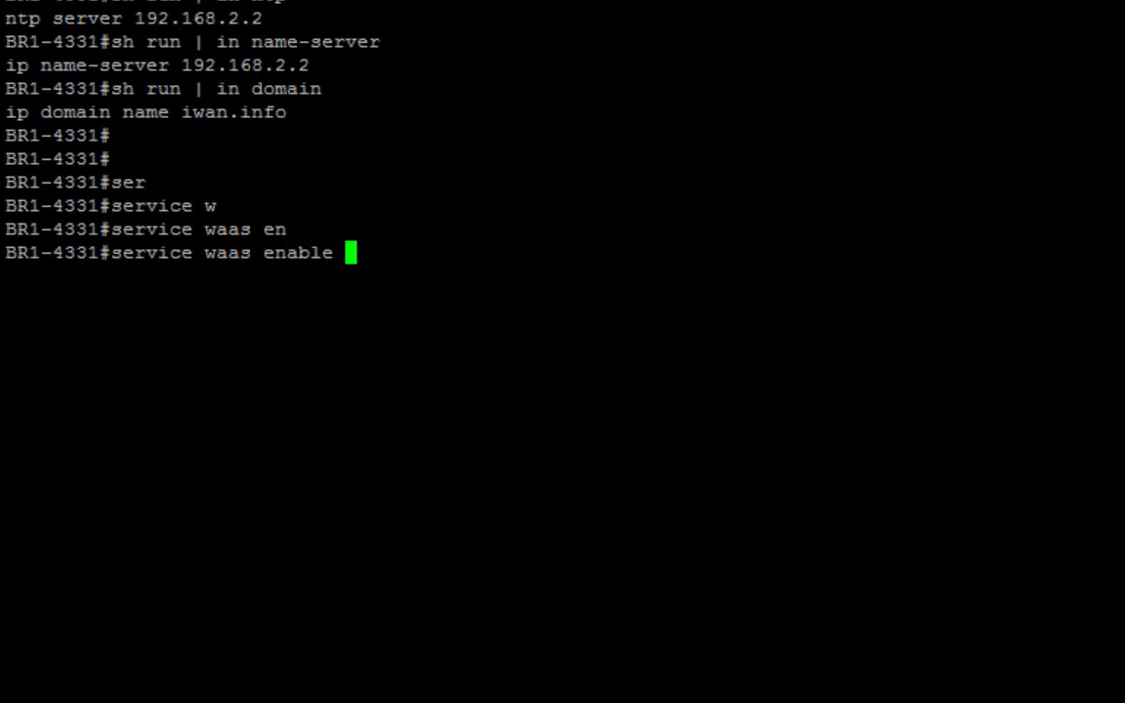
key(Return)
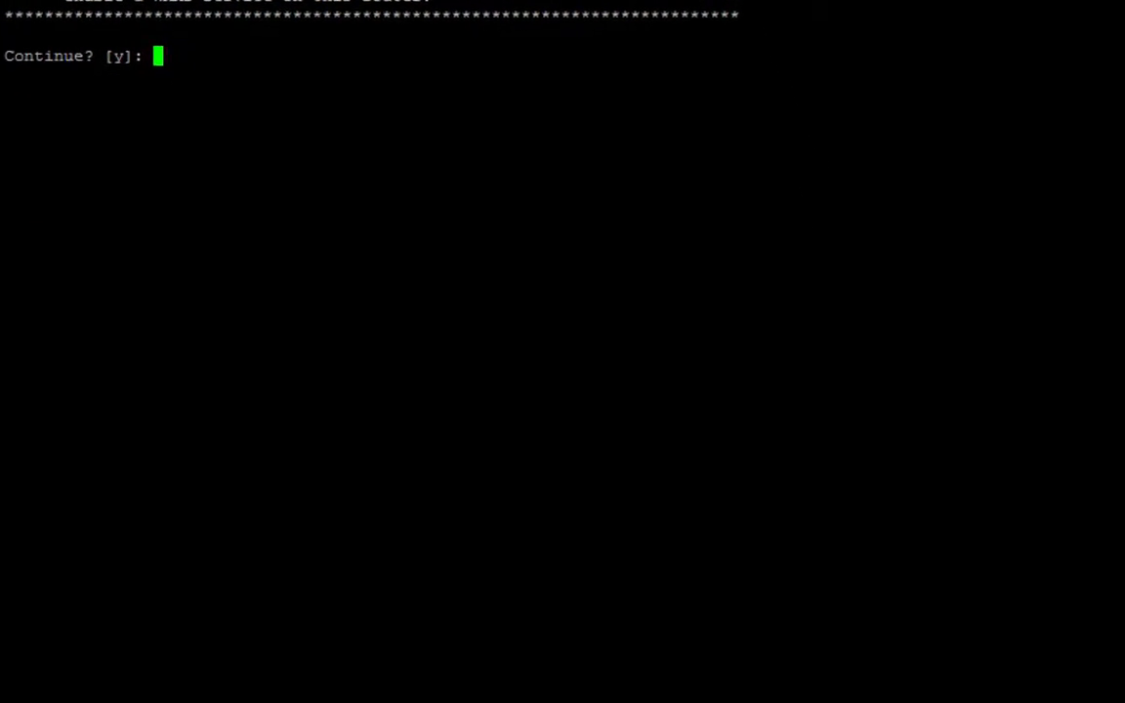
text(y)
key(Return)
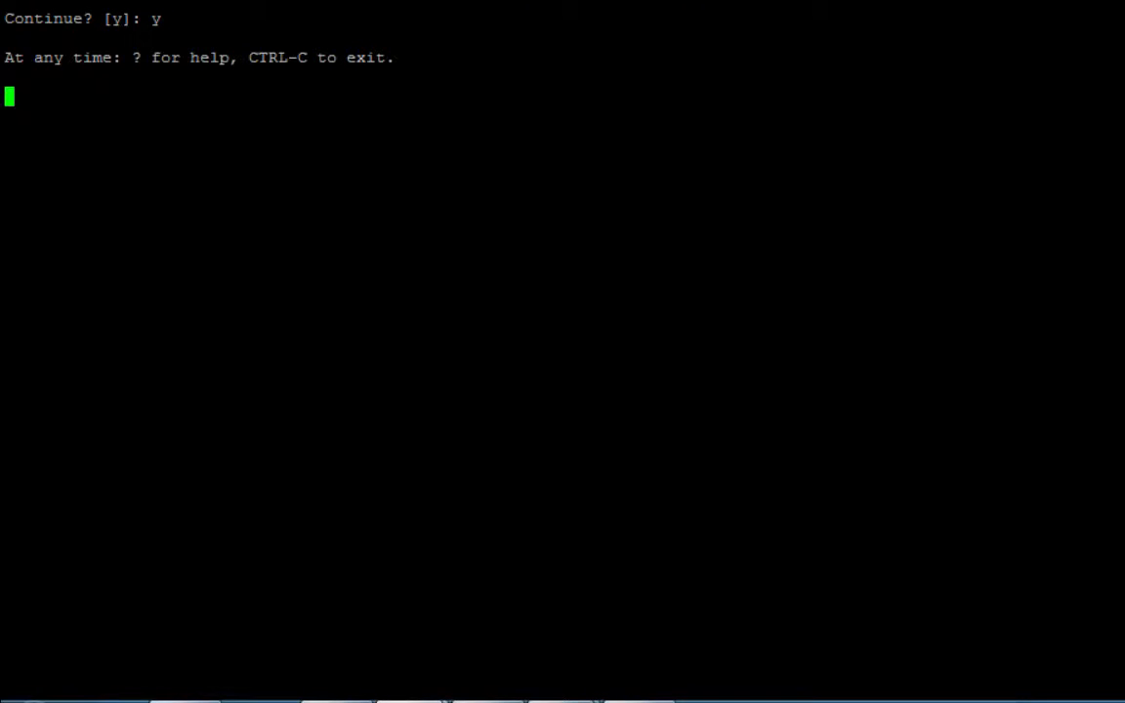
text(1)
key(Return)
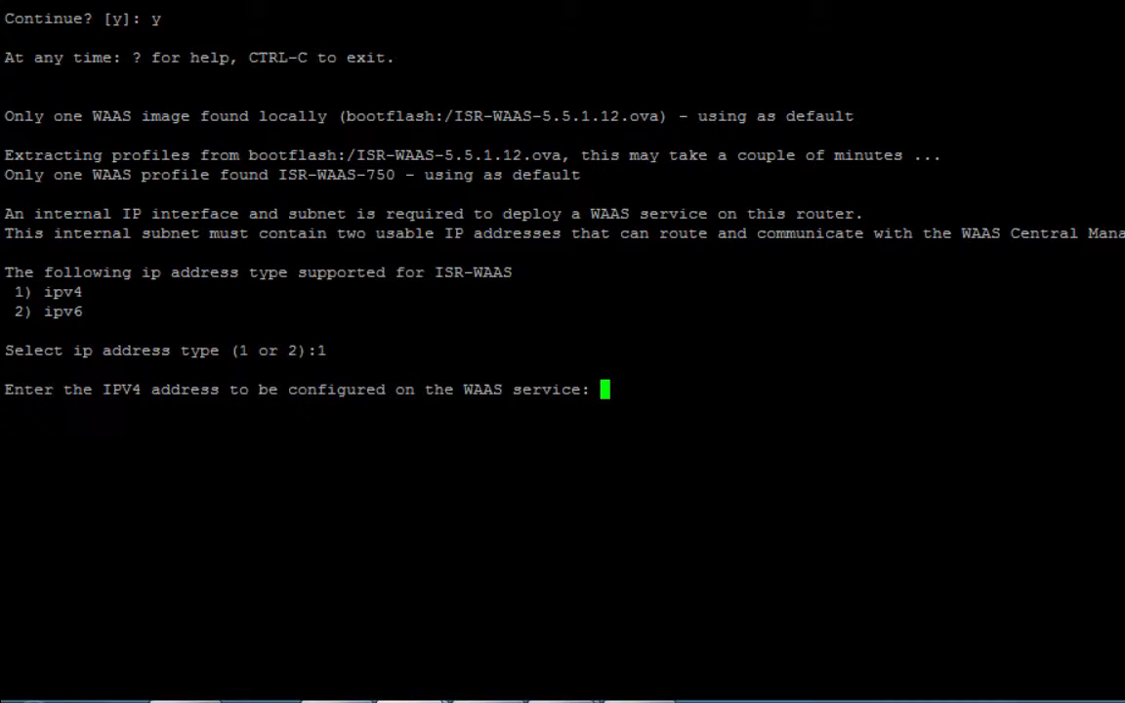
Set service IP 100.2.2.10 and WAN interface GigabitEthernet0/0/0, then apply the configuration.
text(100.2)
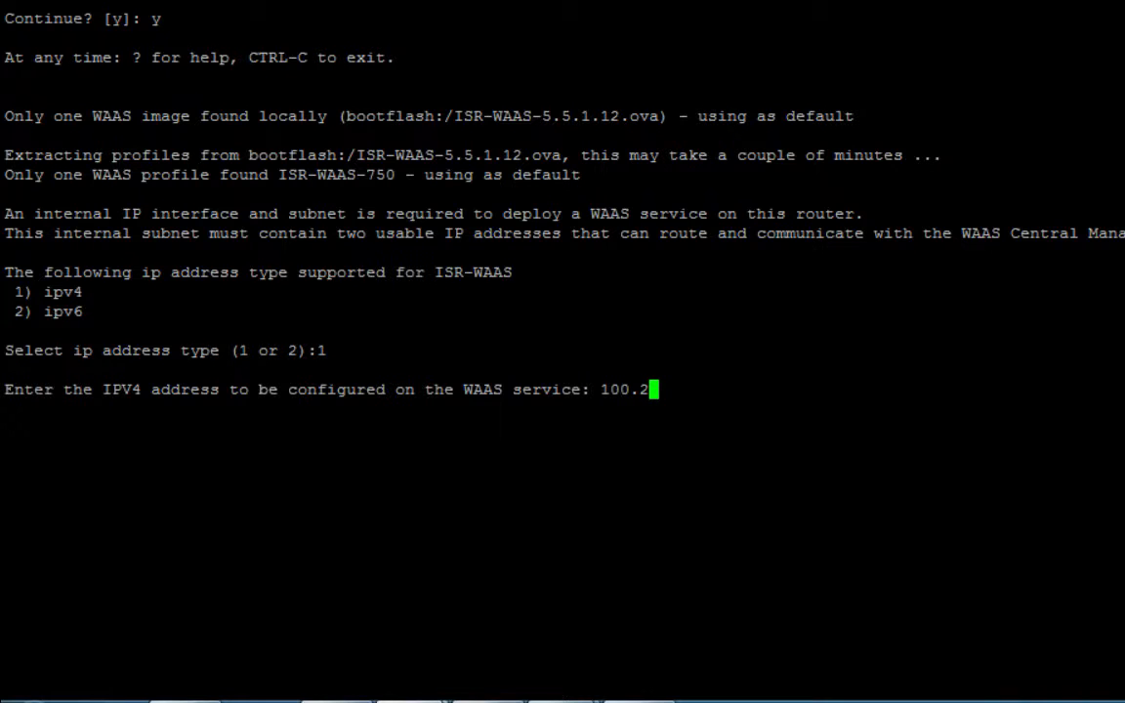
text(.2.10)
key(Return)
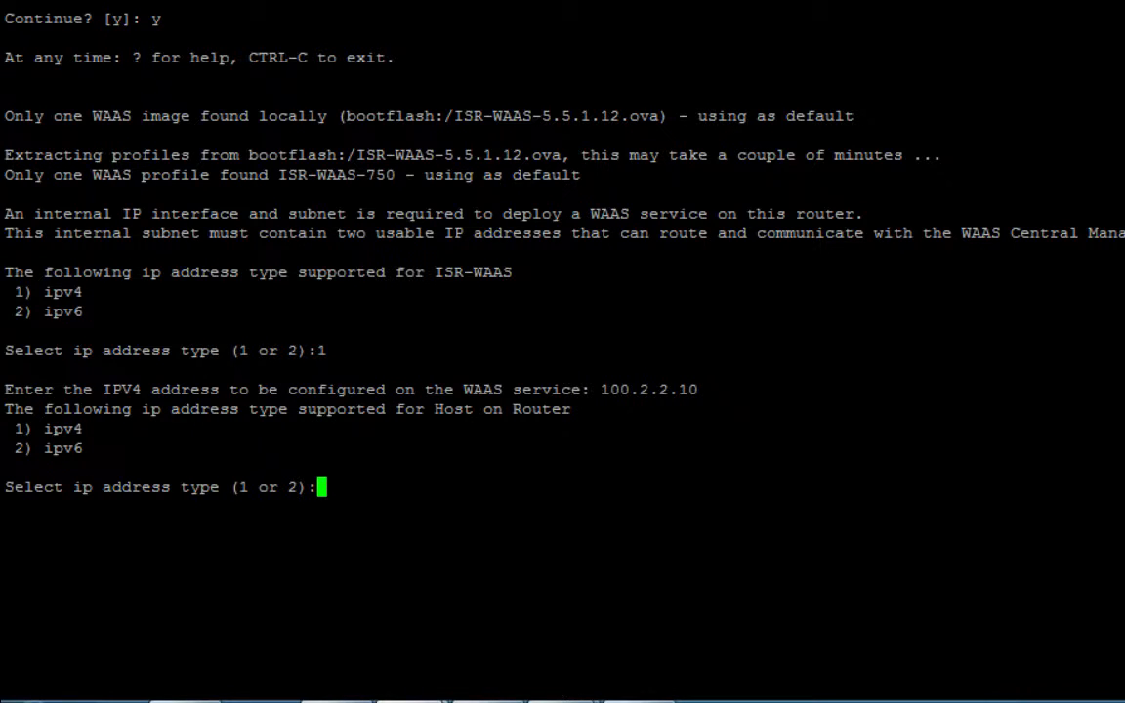
text(1)
key(Return)
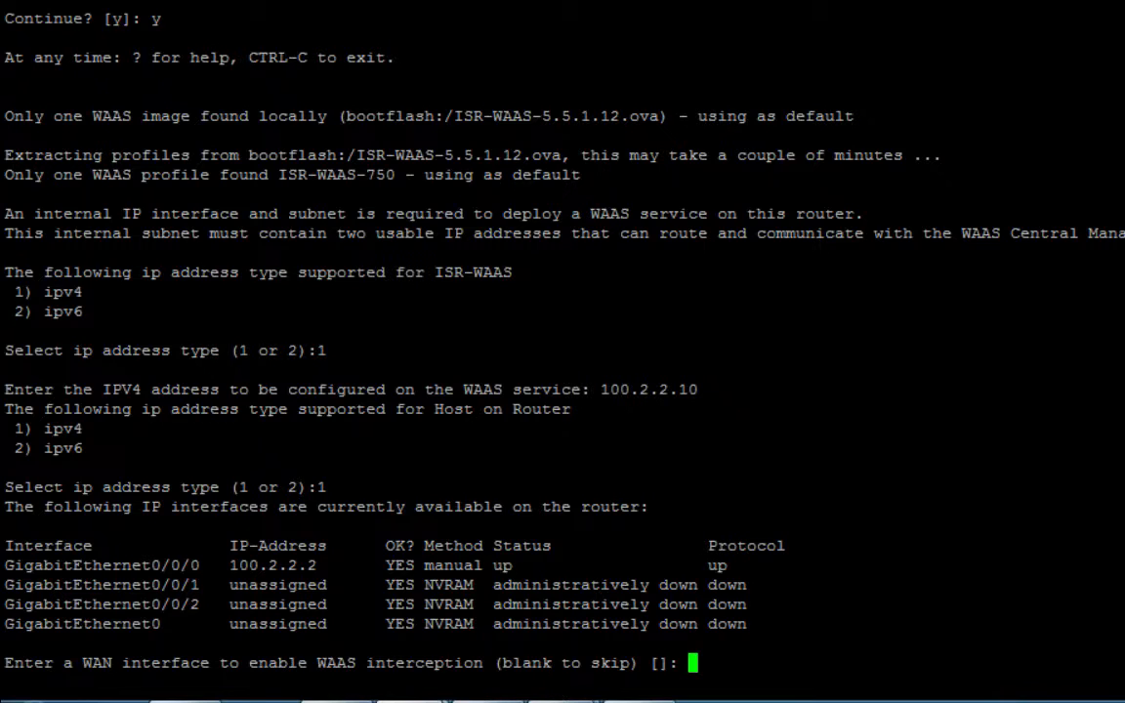
text(GigabitEtherne)
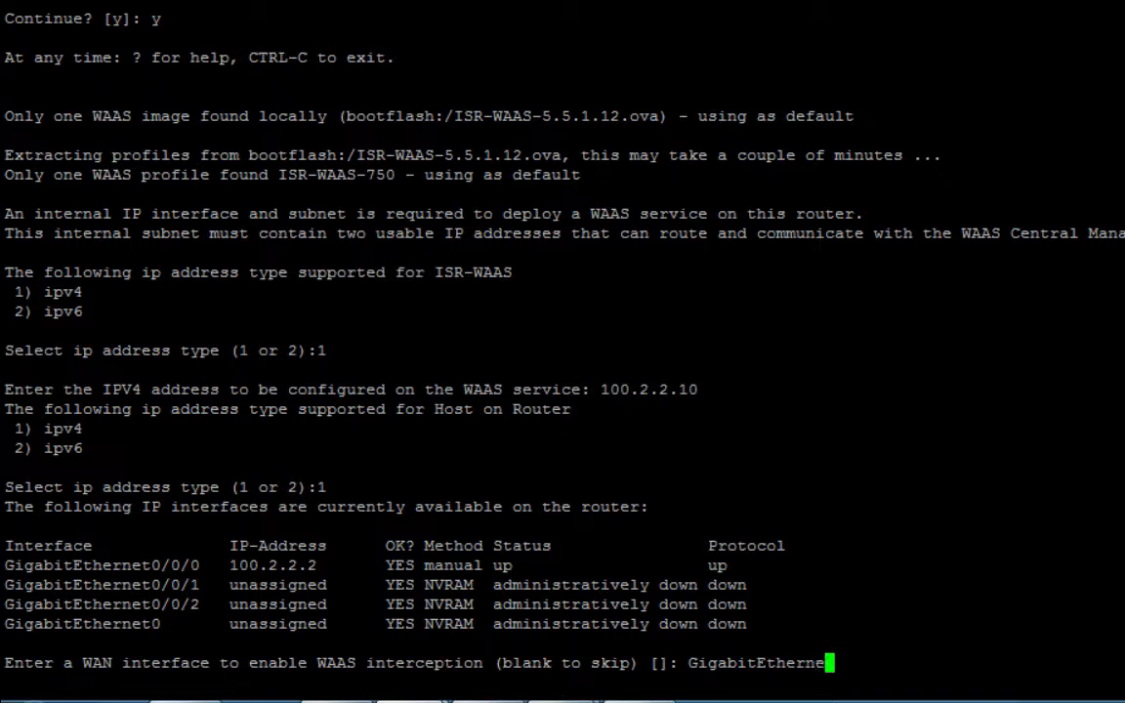
text(t0/0/0)
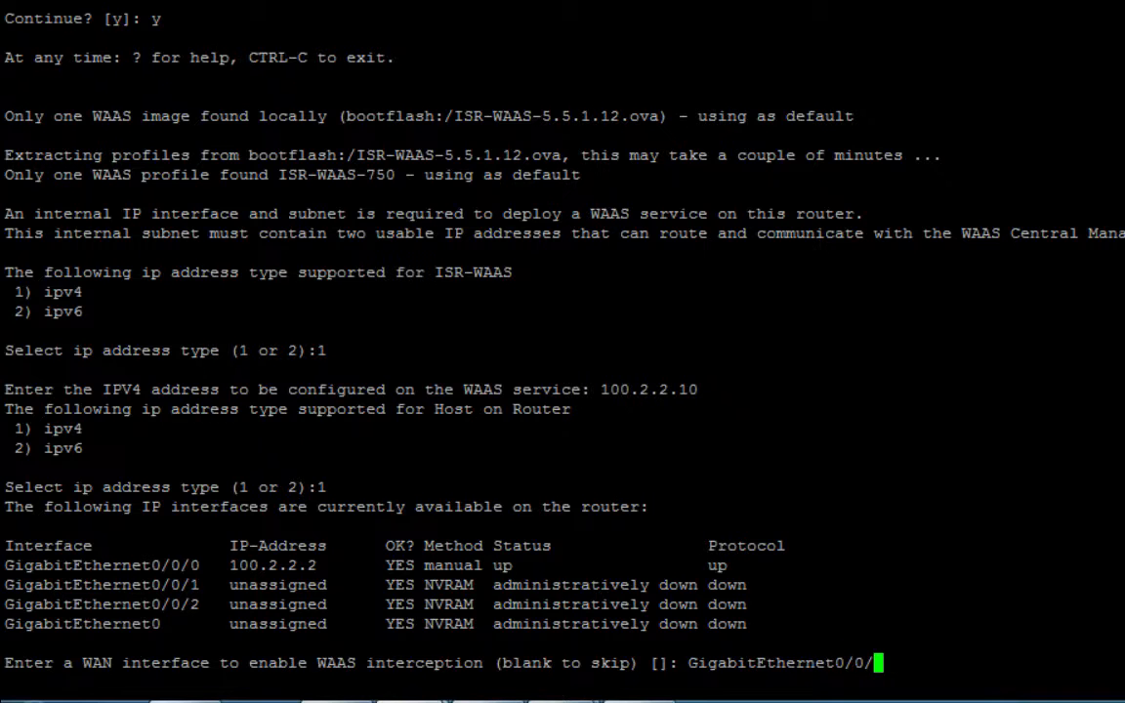
key(Return)
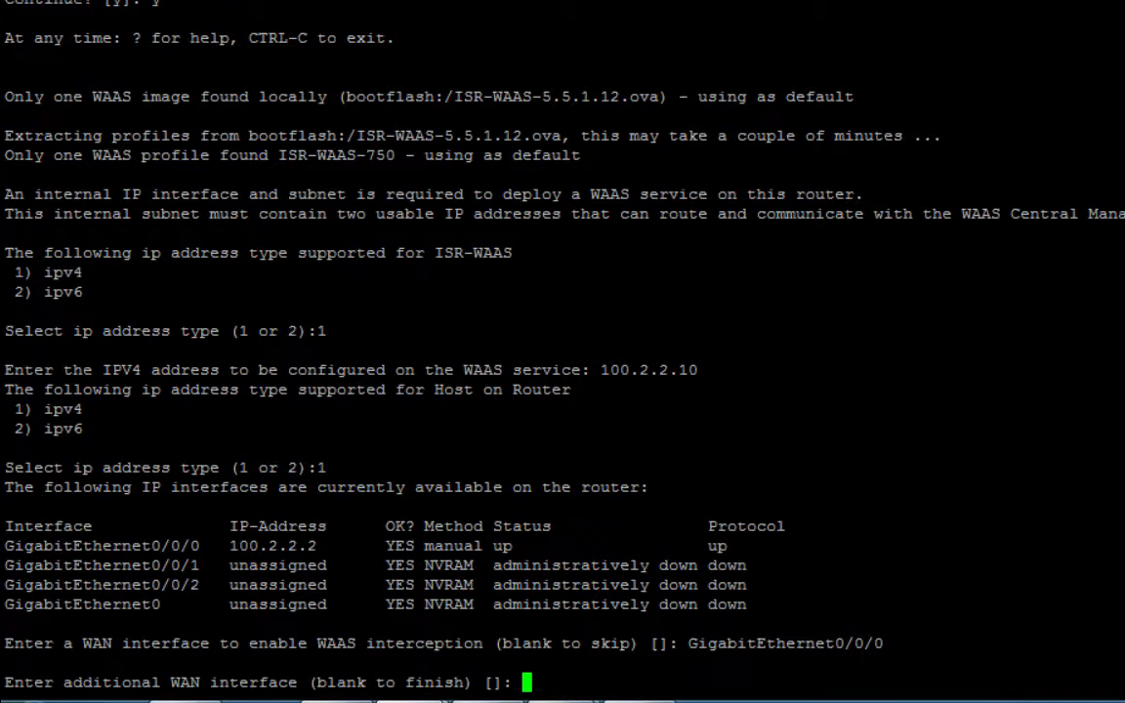
key(Return)
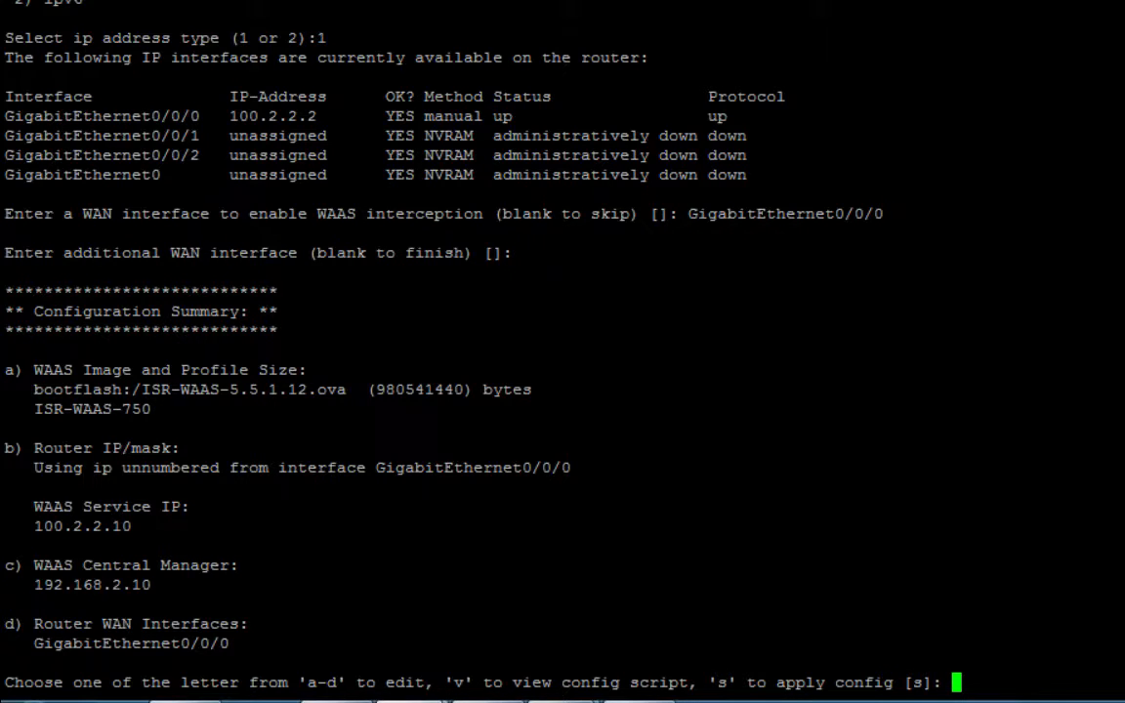
key(Return)
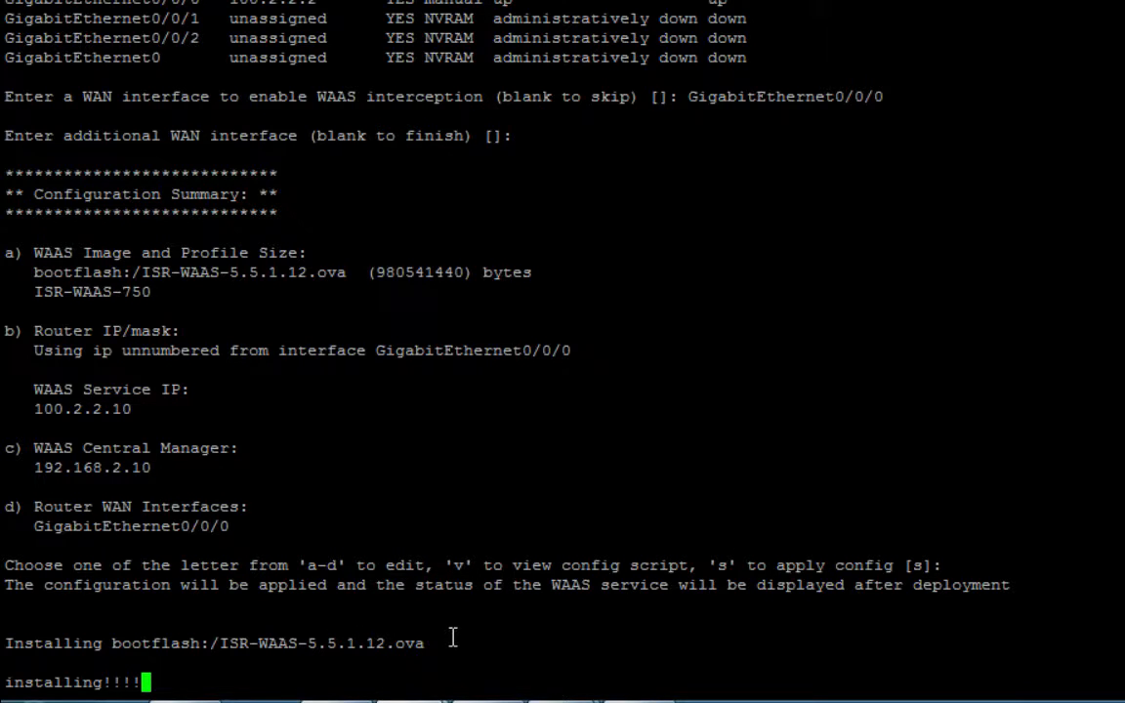
Inspect the install output's image file path and ISR-WAAS-750 profile line.
click(221, 640)
drag(221, 640, 427, 643)
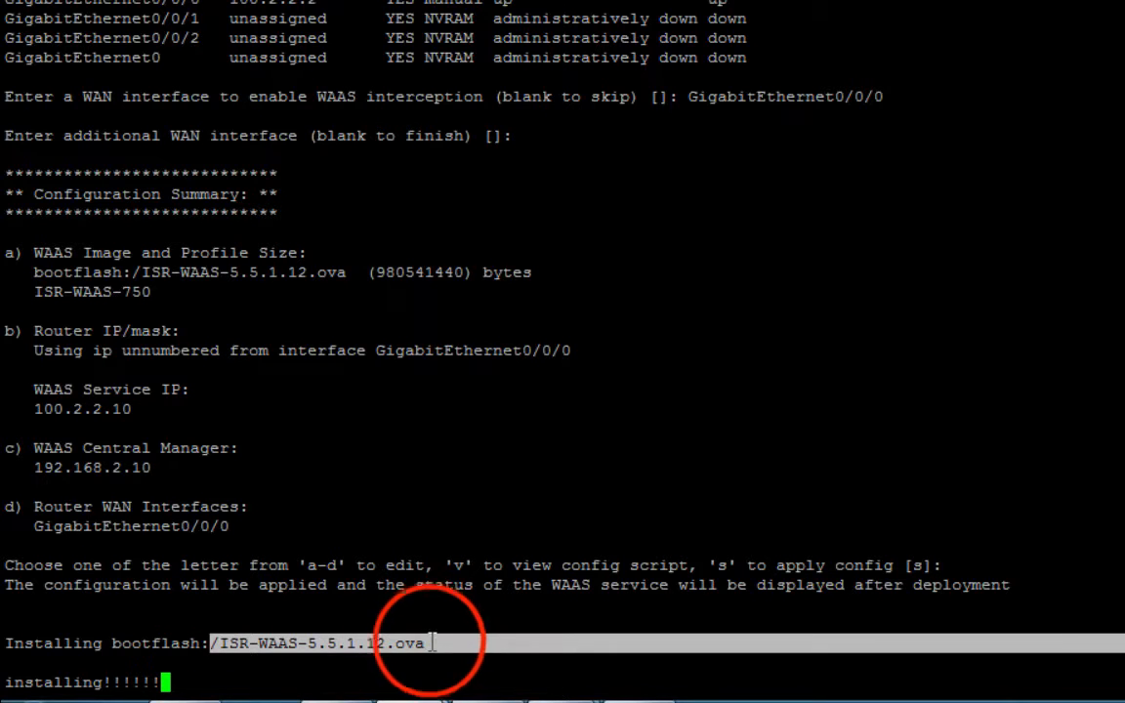
click(430, 642)
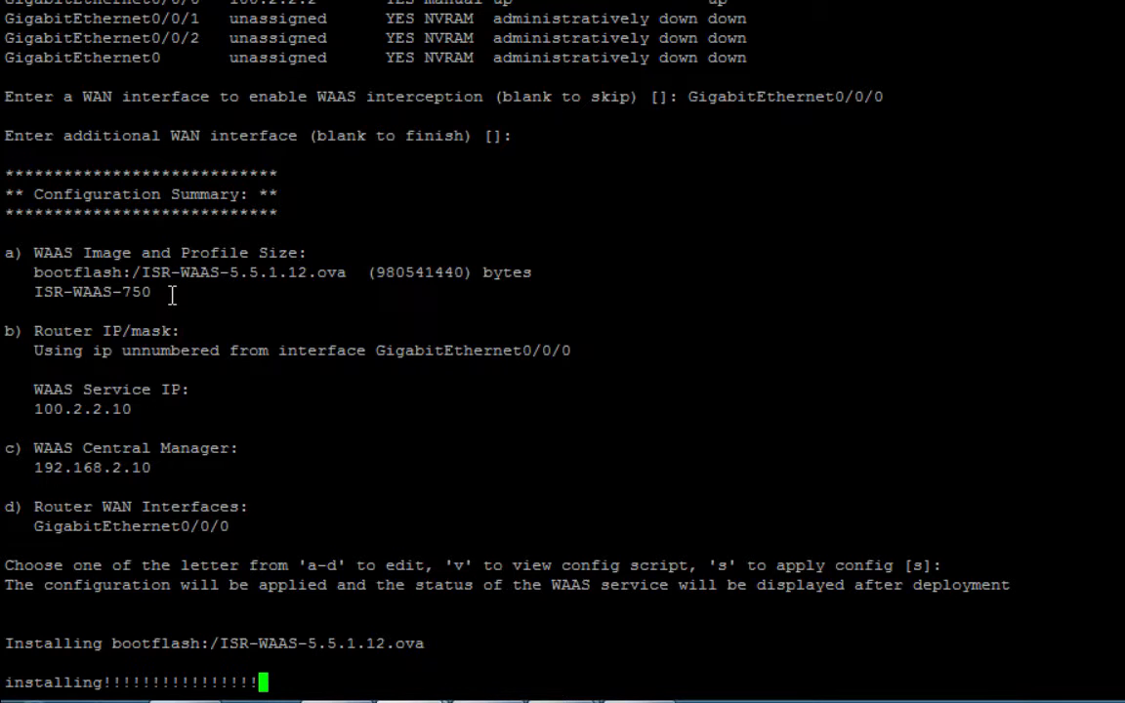
drag(168, 293, 36, 280)
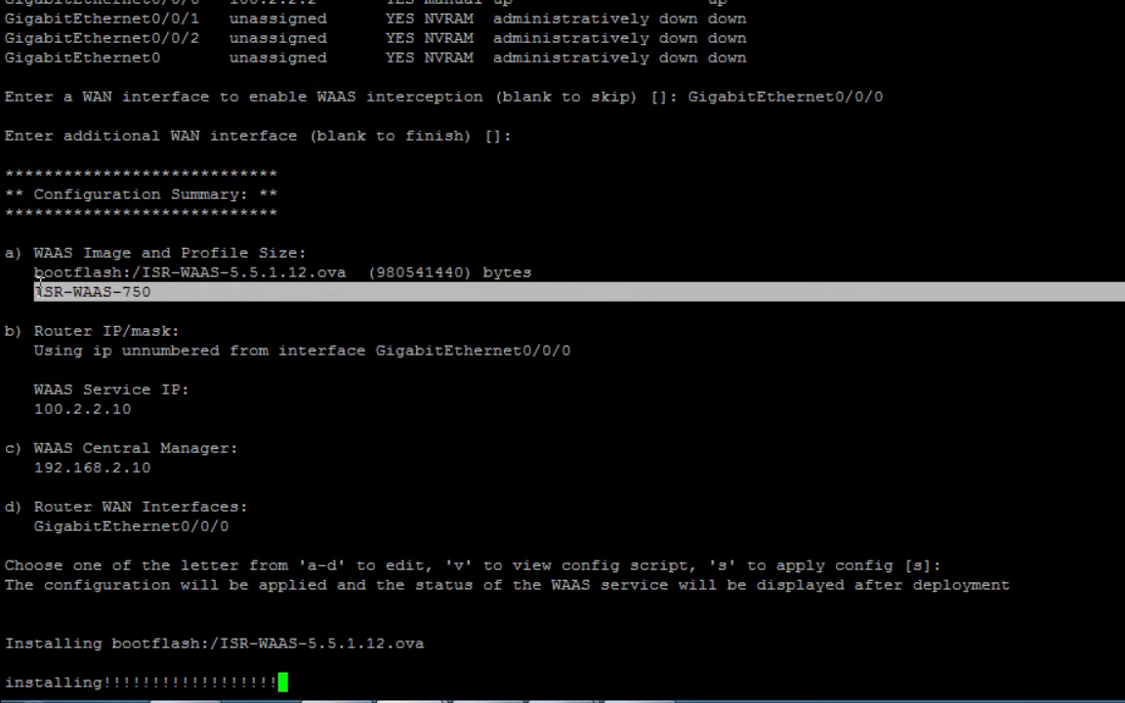
click(168, 288)
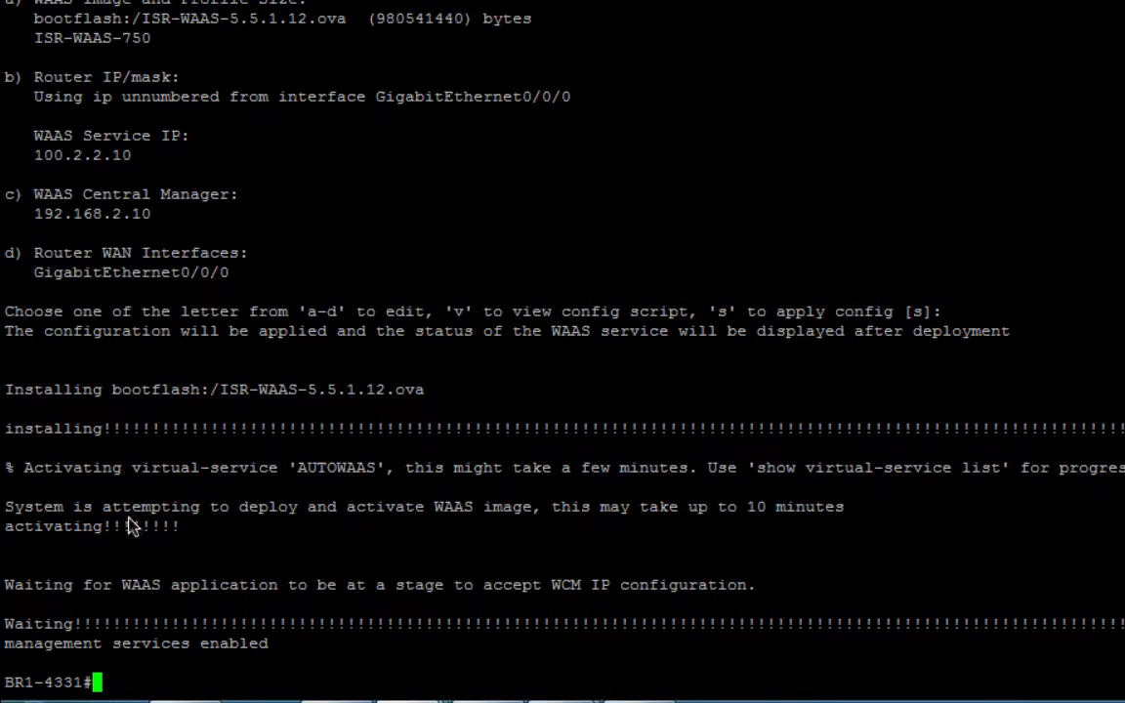
Run show virtual-service list and confirm AUTOWAAS is Activated.
click(346, 563)
text(show vir)
key(Tab)
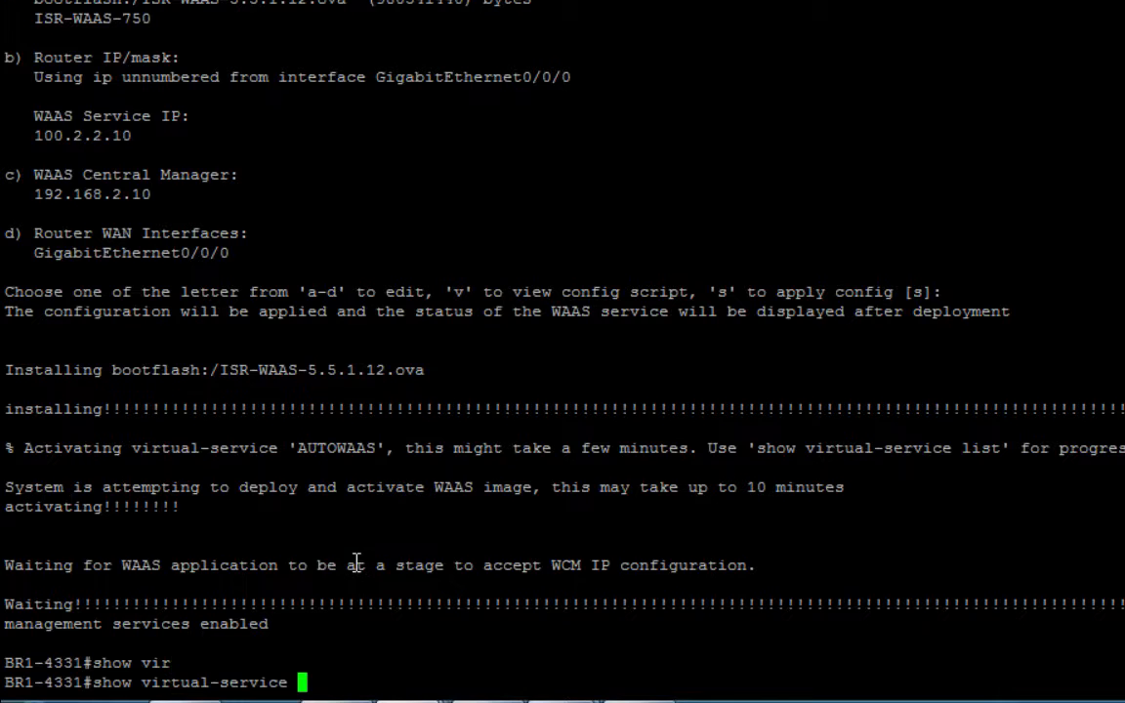
text(list)
key(Return)
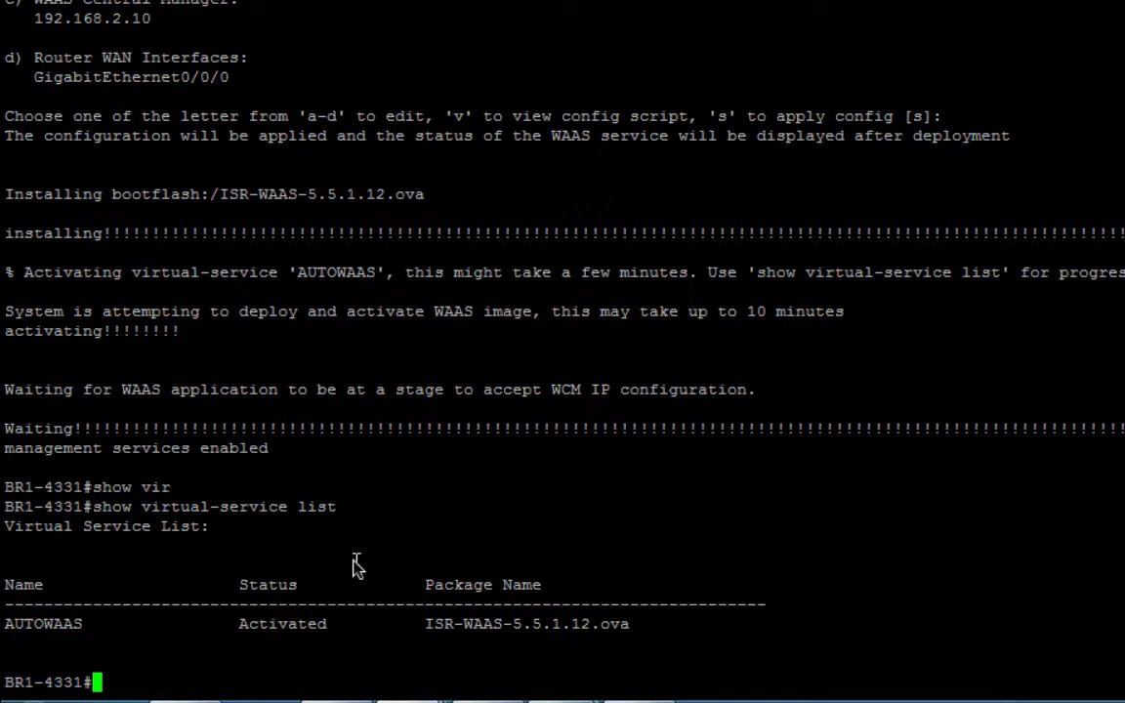
double_click(67, 621)
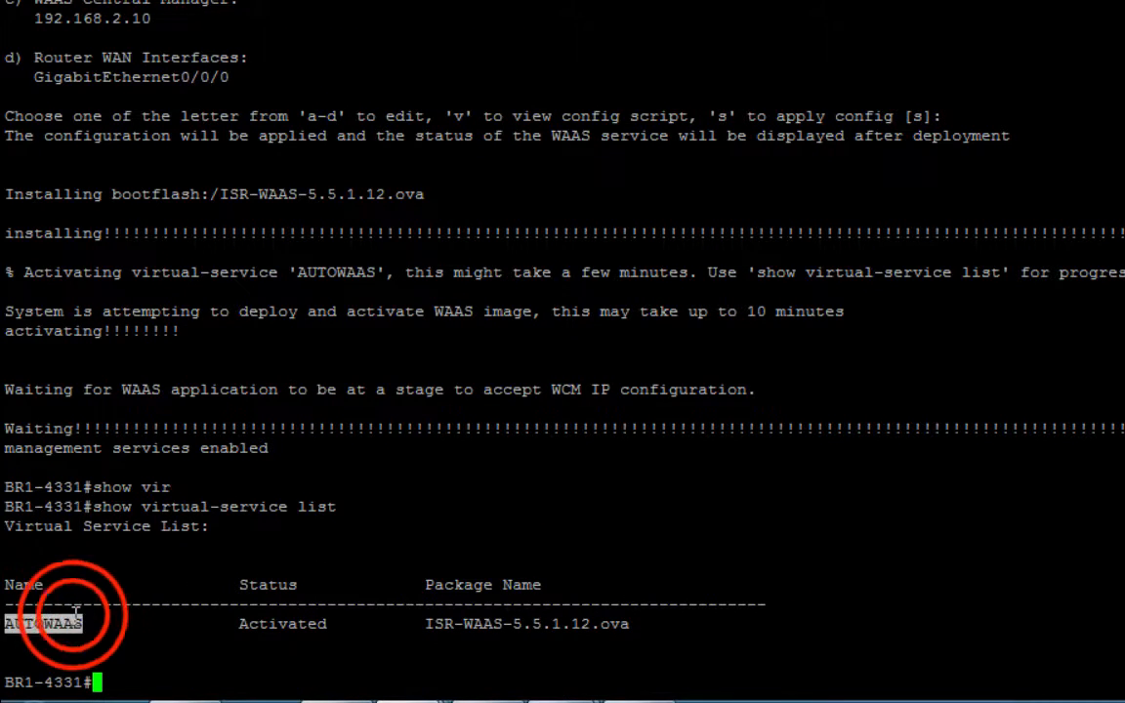
double_click(254, 623)
click(266, 645)
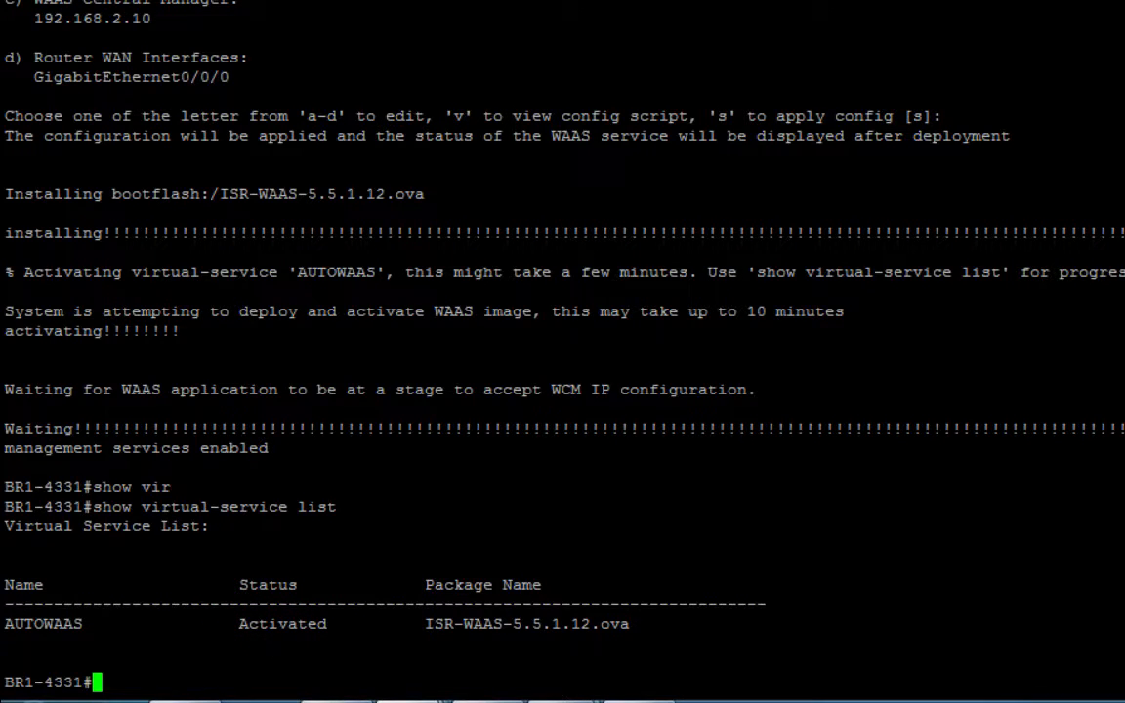
Log in to WAAS Central Manager with the admin credentials.
click(337, 696)
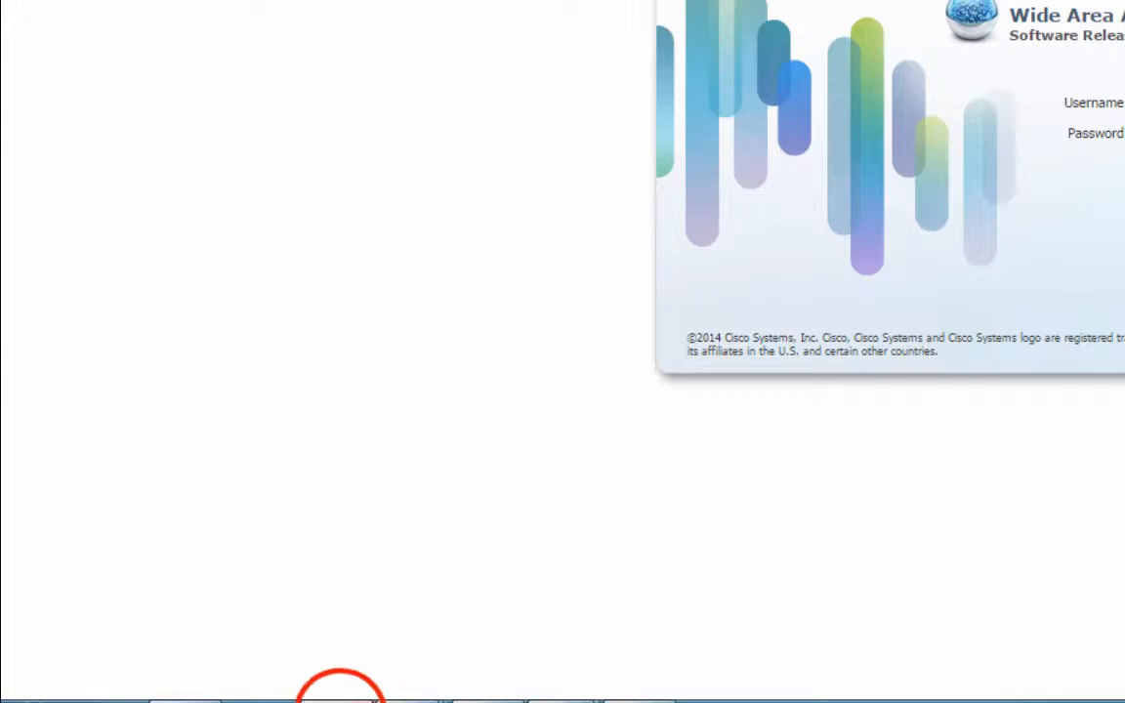
click(1056, 164)
text(admin*******)
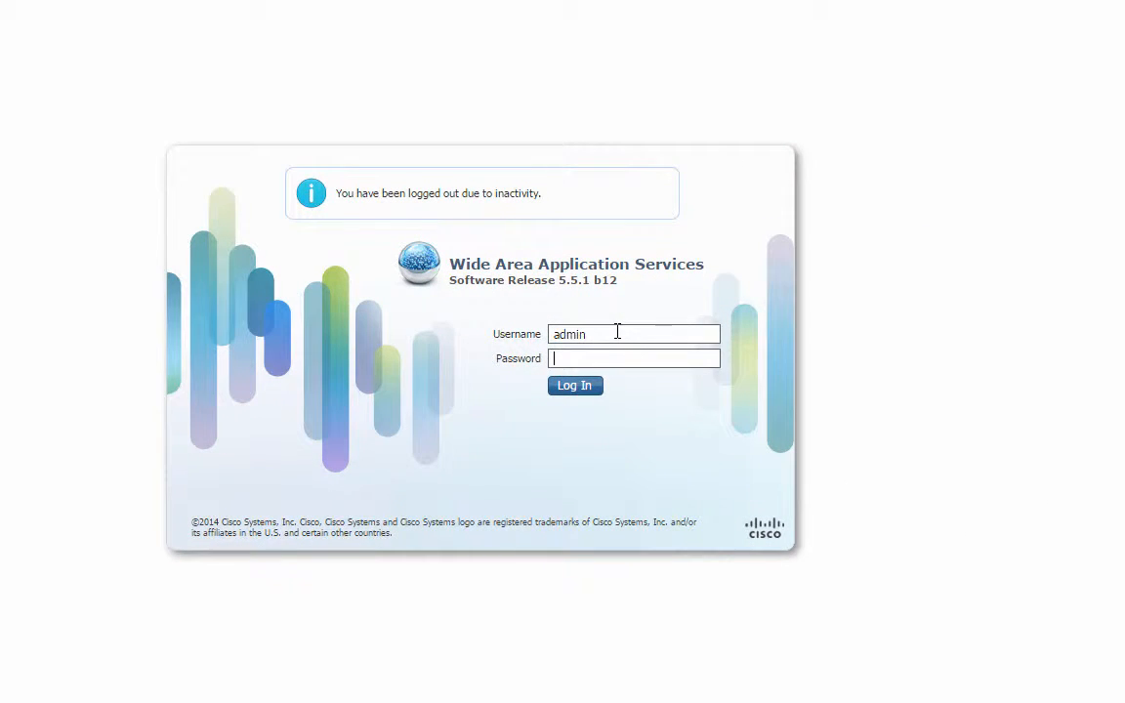
key(Return)
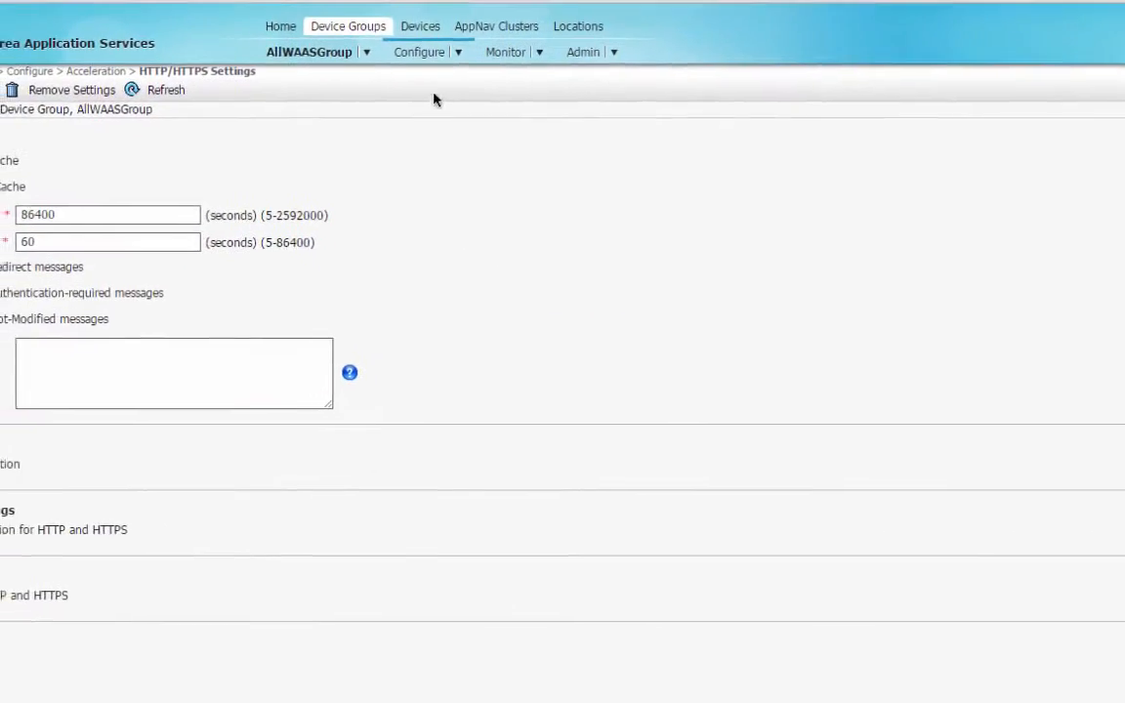
Find BR1-4331-ISR-WAAS Online in All Devices and open its dashboard.
click(420, 26)
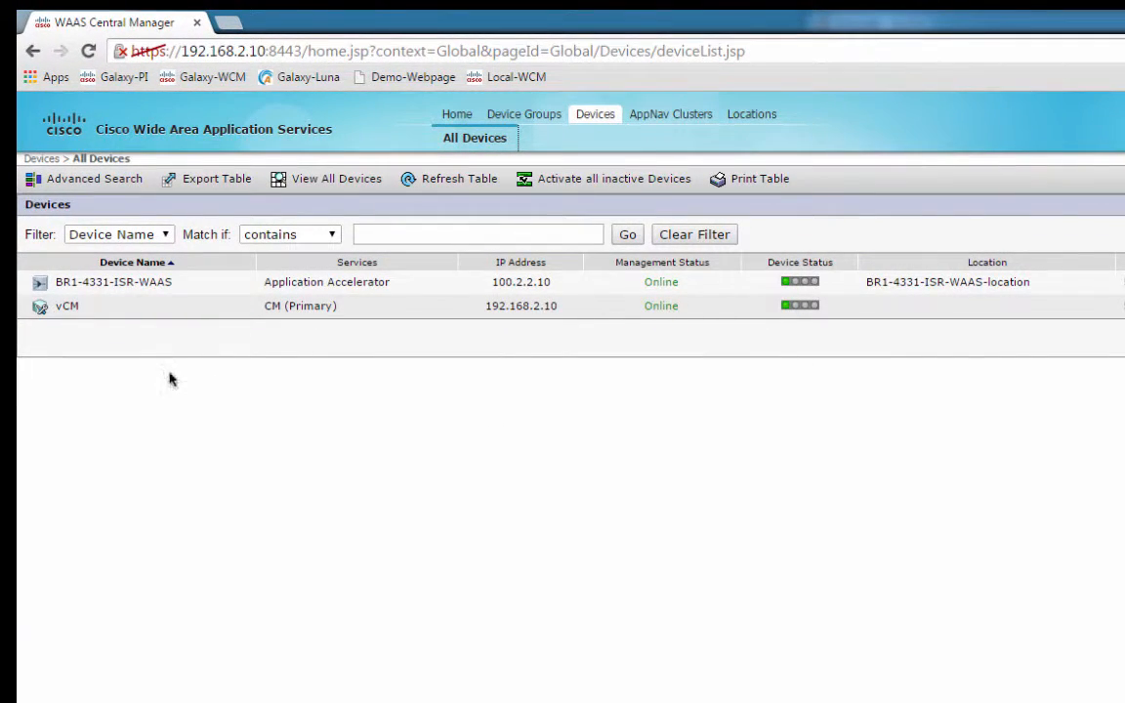
click(184, 282)
drag(184, 283, 53, 275)
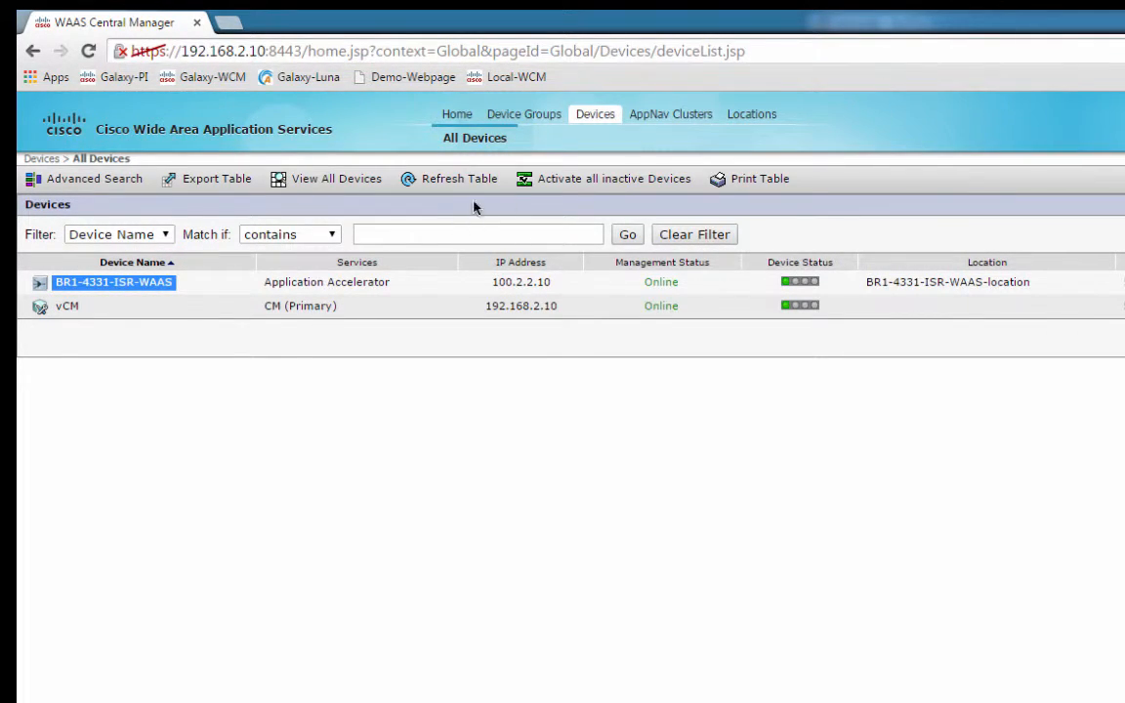
click(40, 283)
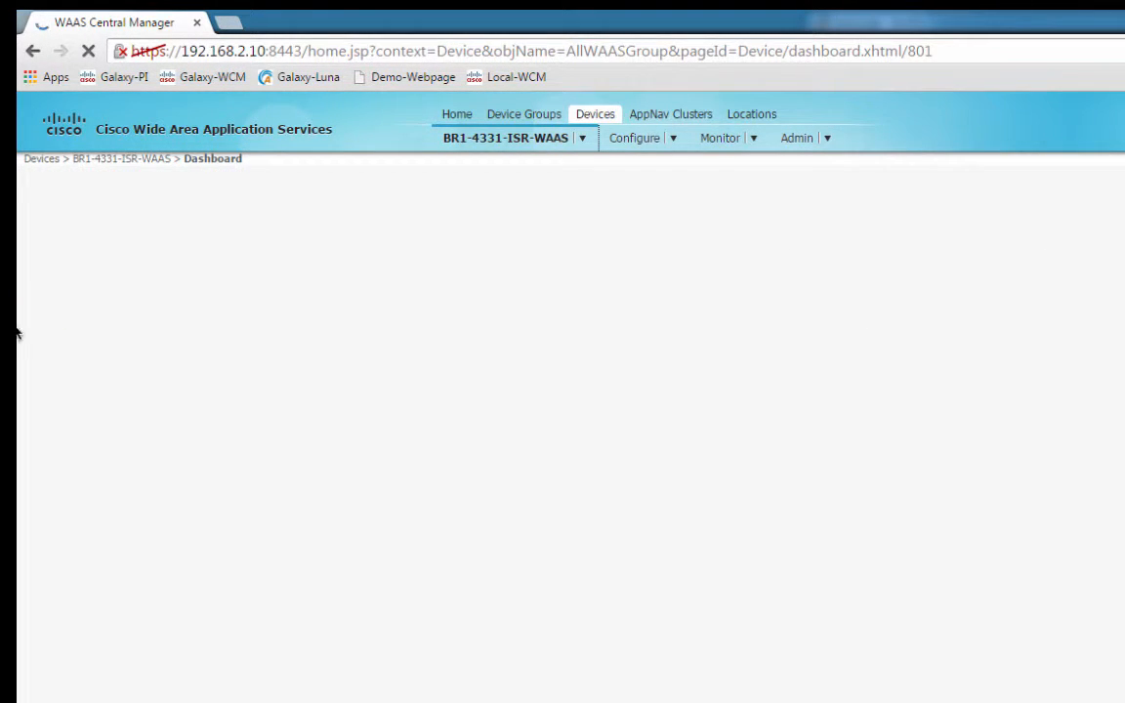
View BR1-4331-ISR-WAAS's inherited WAAS-GLOBAL optimization policies and its device-page dropdown.
mouse_move(642, 141)
click(664, 479)
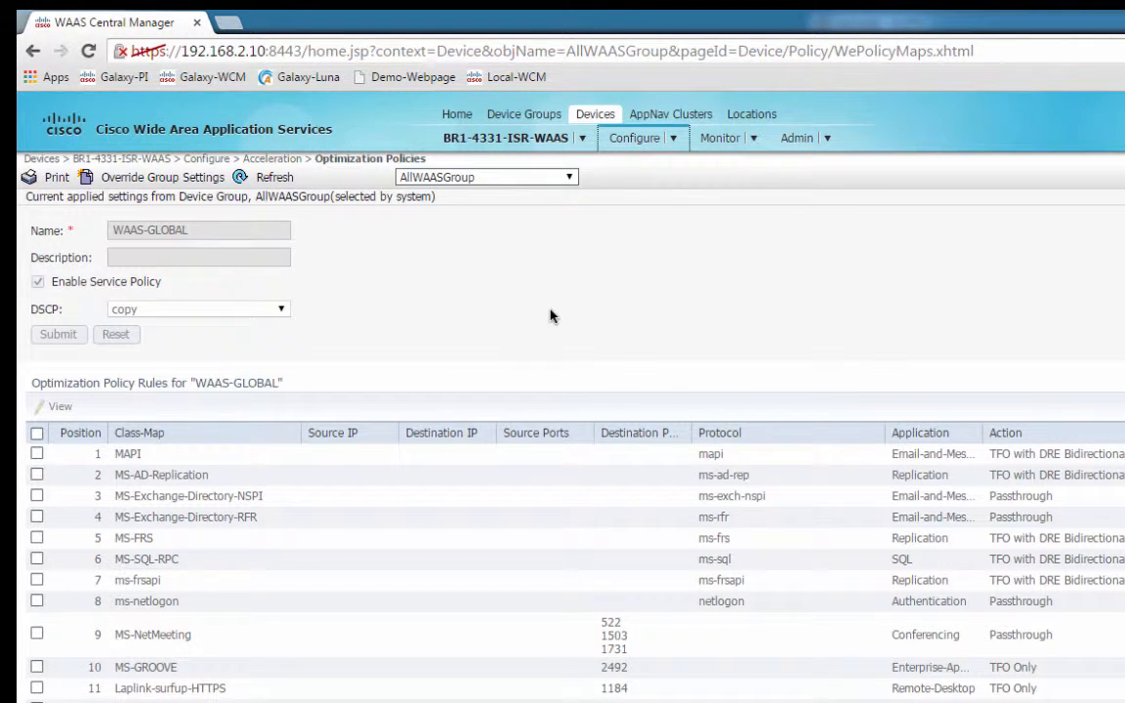
click(579, 137)
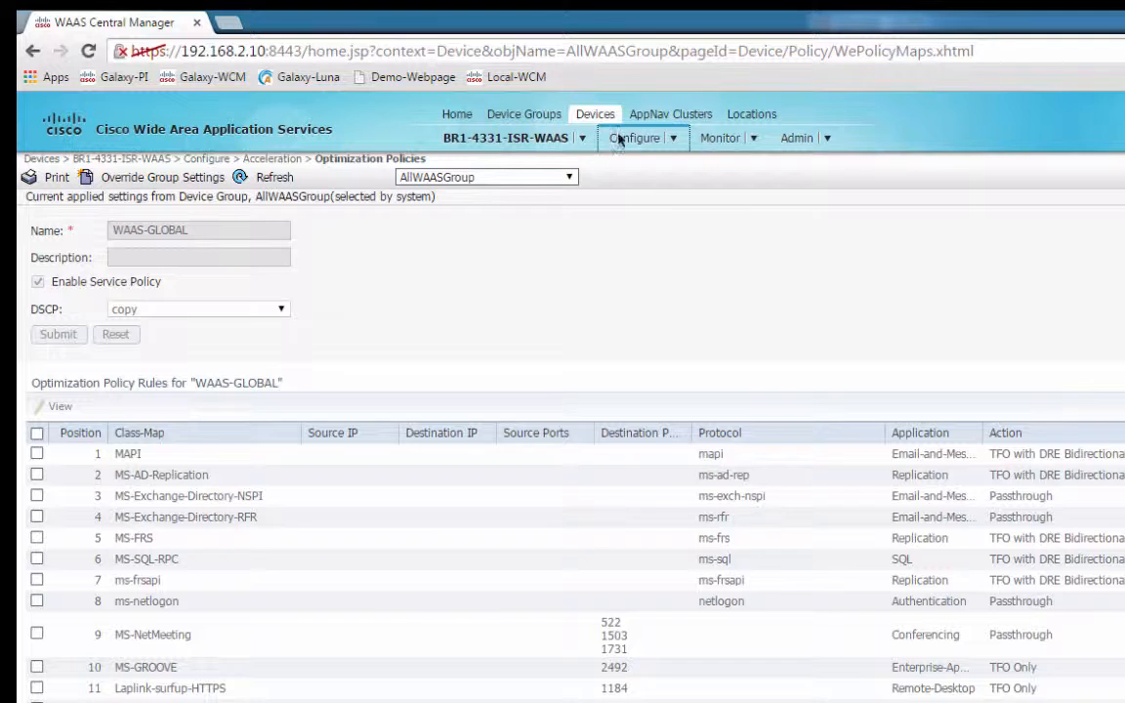
Enable Akamai Connect on BR1-4331-ISR-WAAS, accept the EULA, load the activation file, submit.
mouse_move(613, 130)
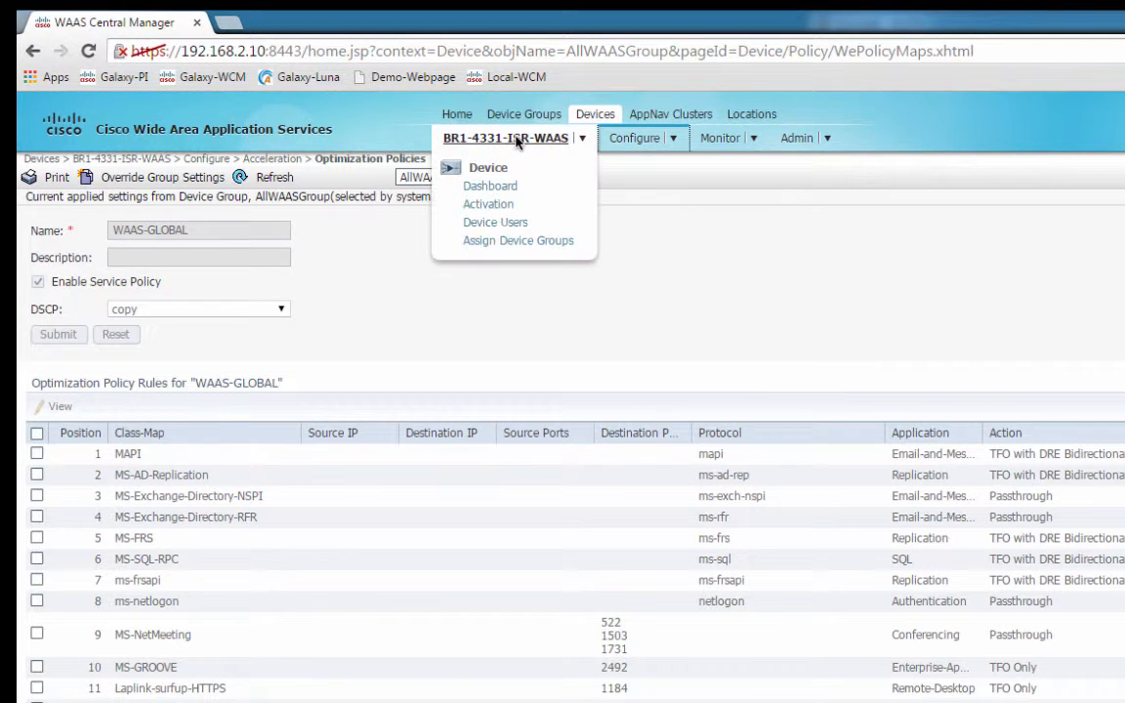
mouse_move(681, 142)
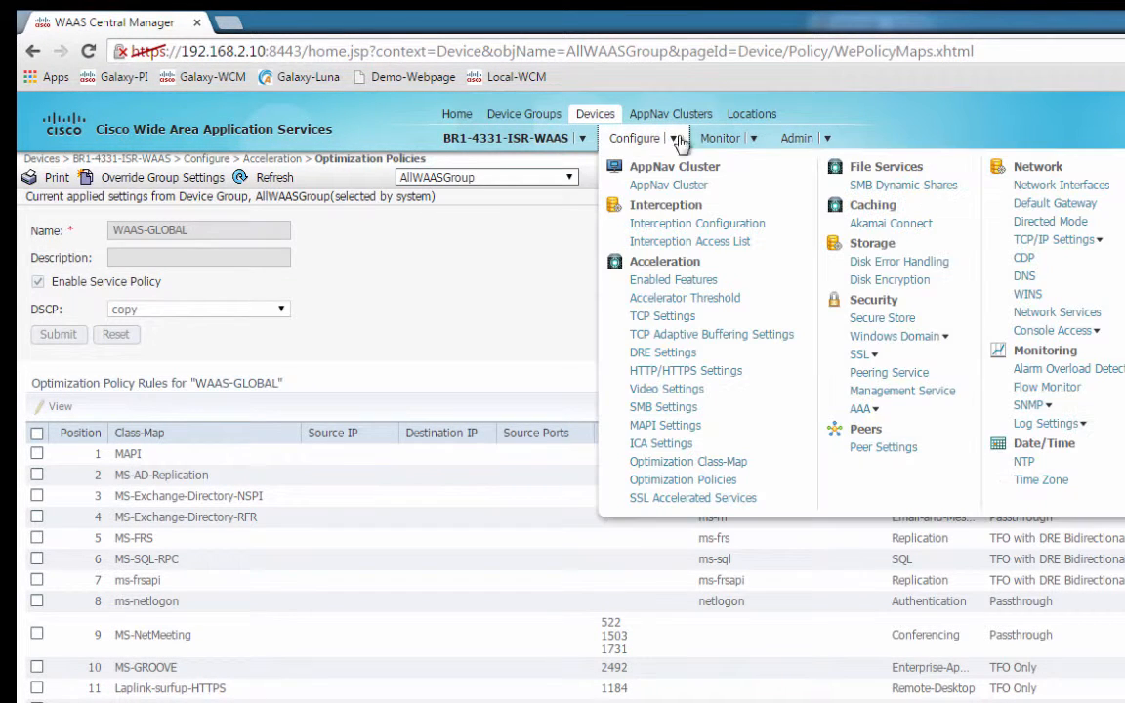
click(875, 225)
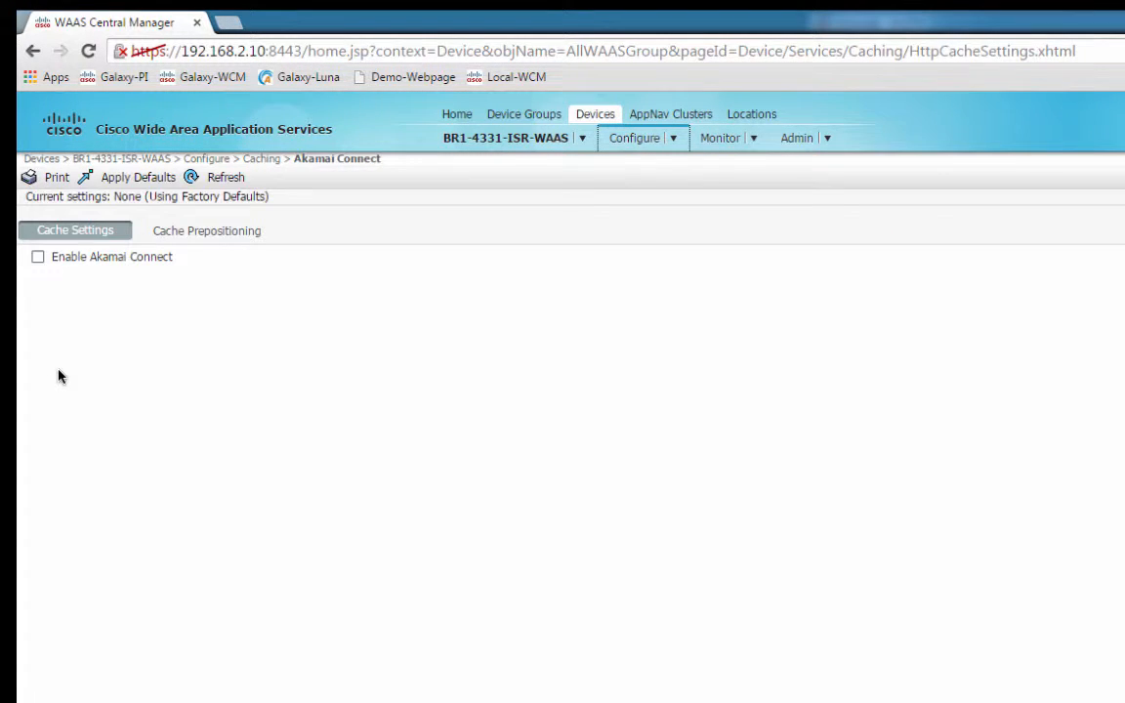
click(39, 258)
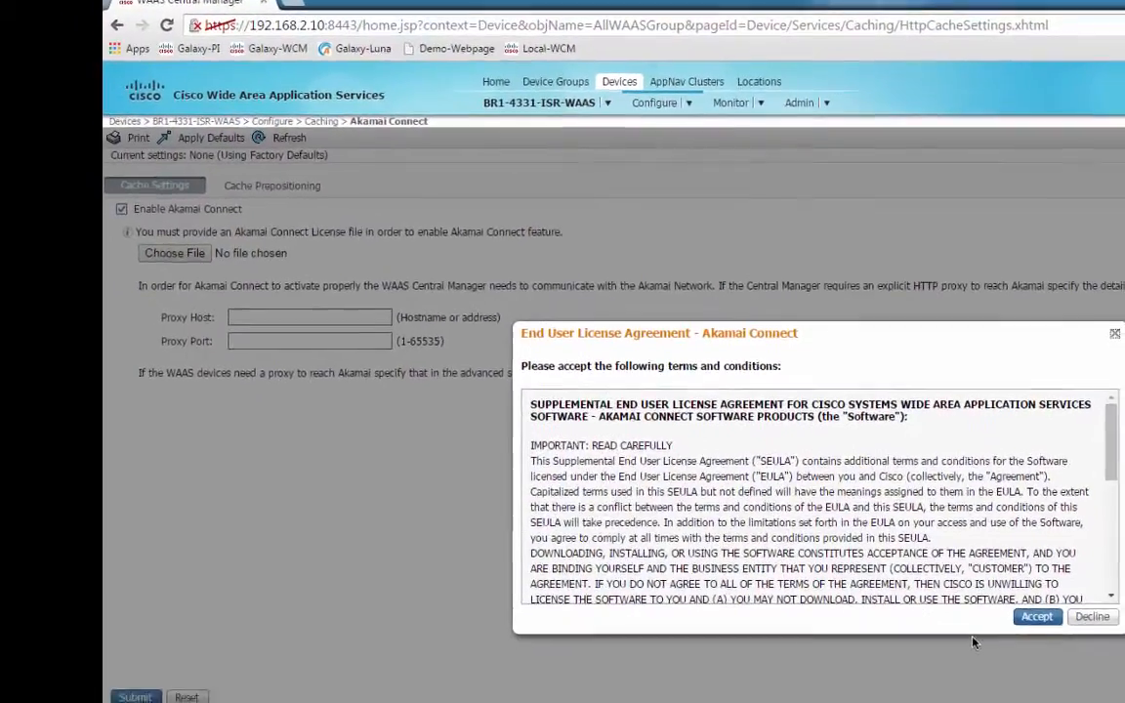
click(1036, 616)
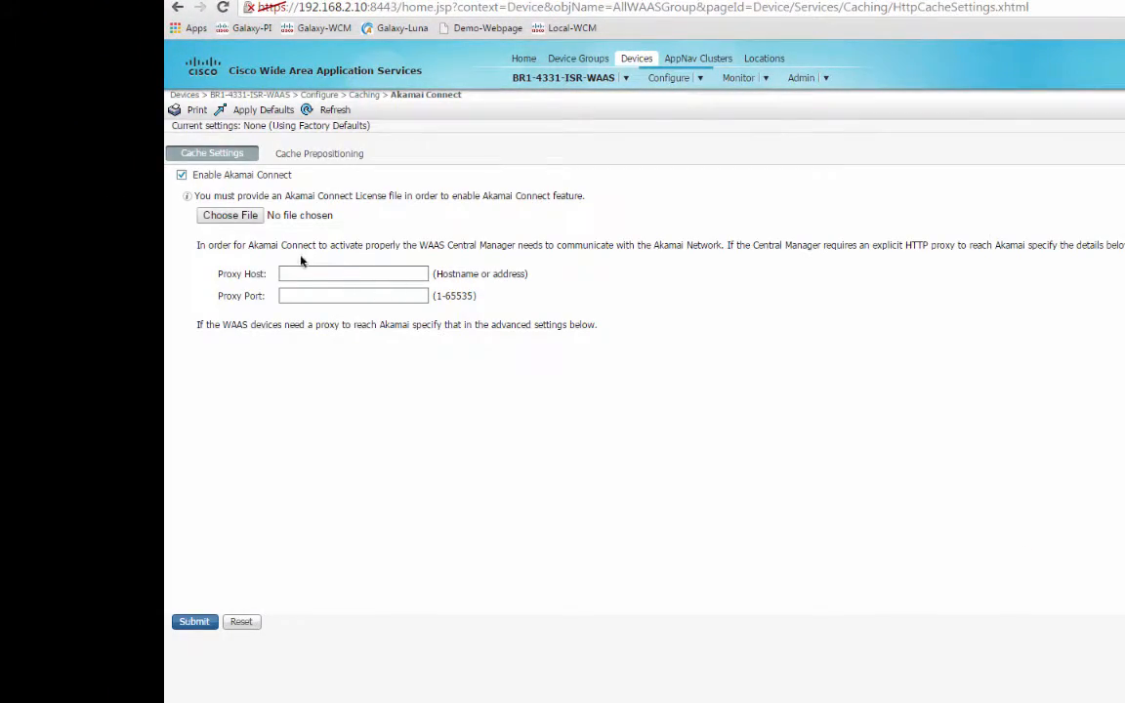
click(254, 215)
click(557, 380)
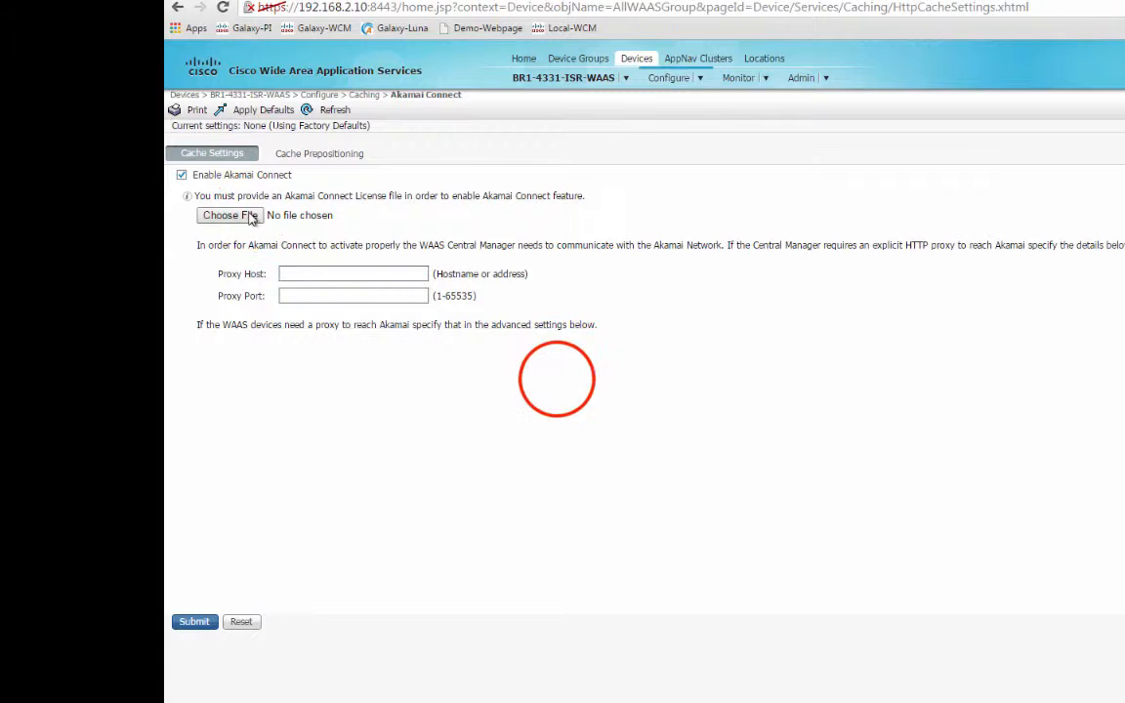
click(837, 478)
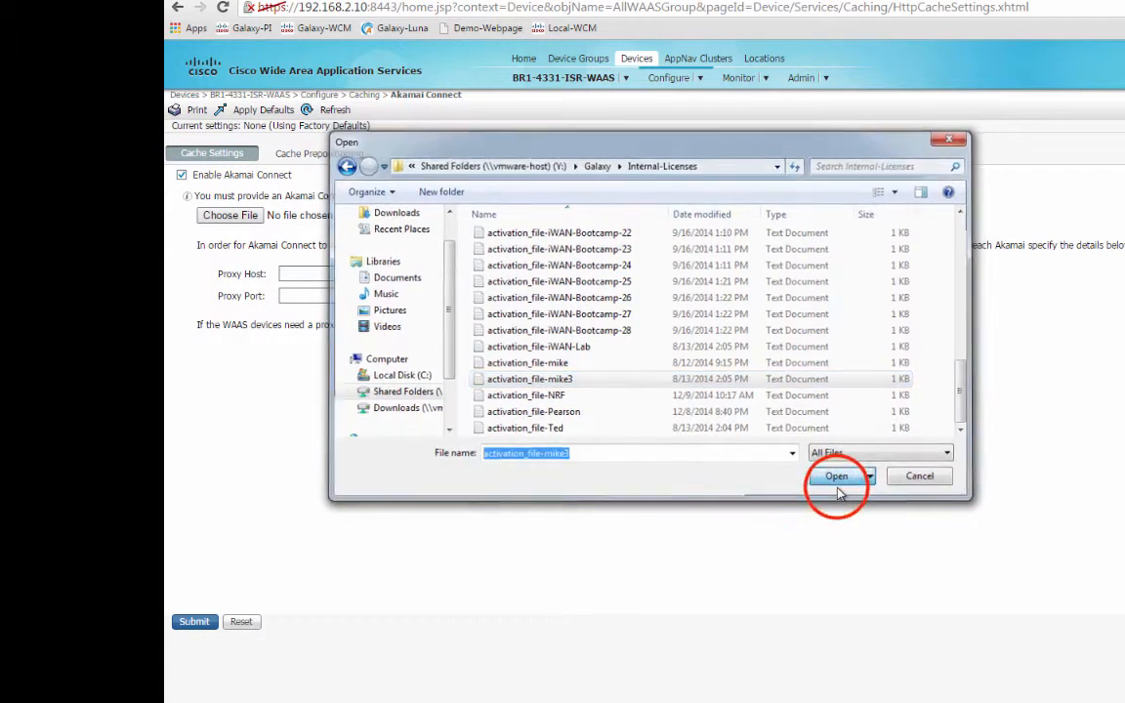
click(194, 623)
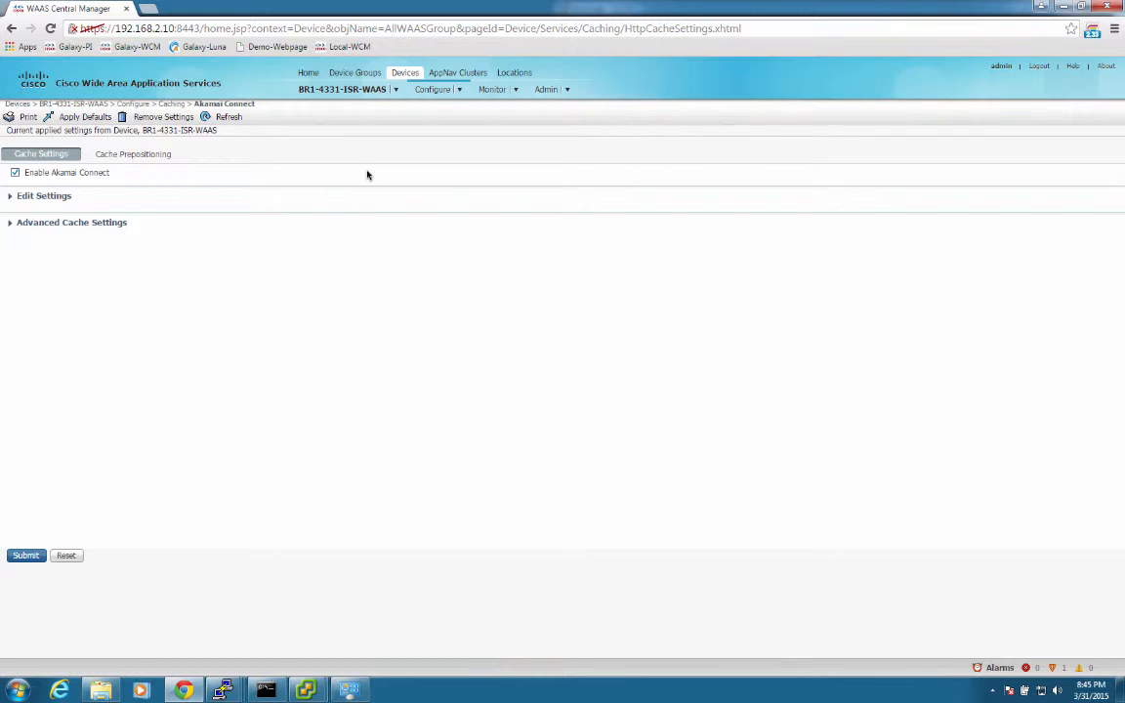
Check BR1-4331-ISR-WAAS's Enterprise licence and Akamai Connect status in All Devices.
click(386, 89)
click(423, 112)
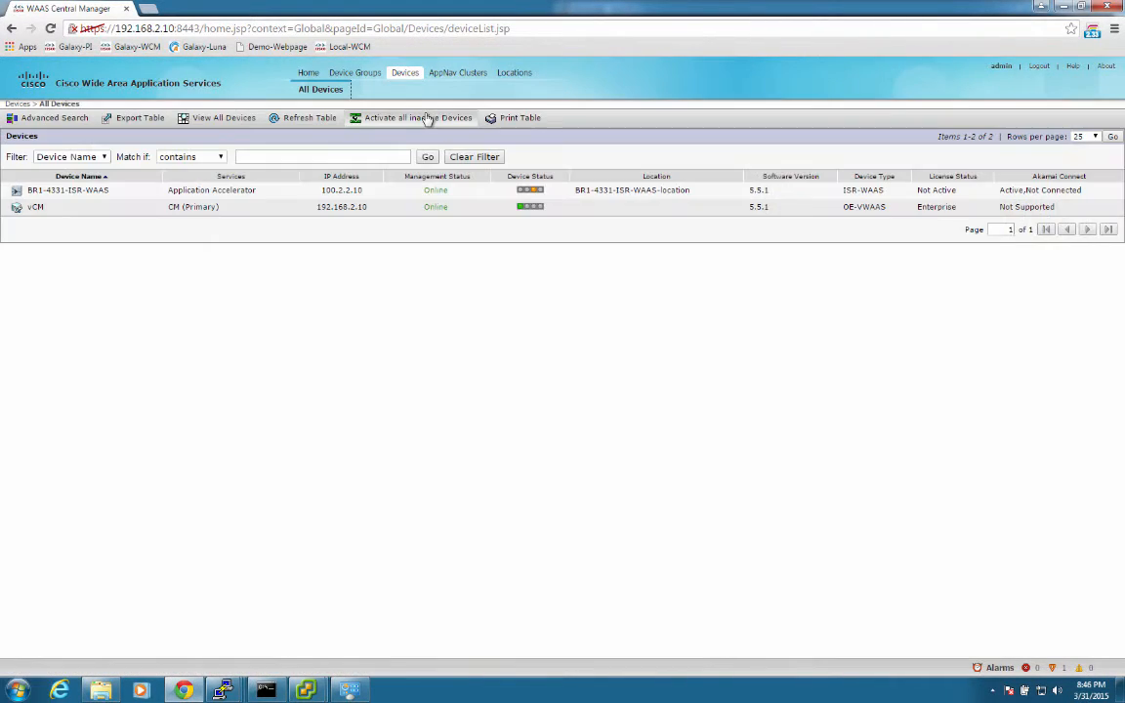
mouse_move(1010, 192)
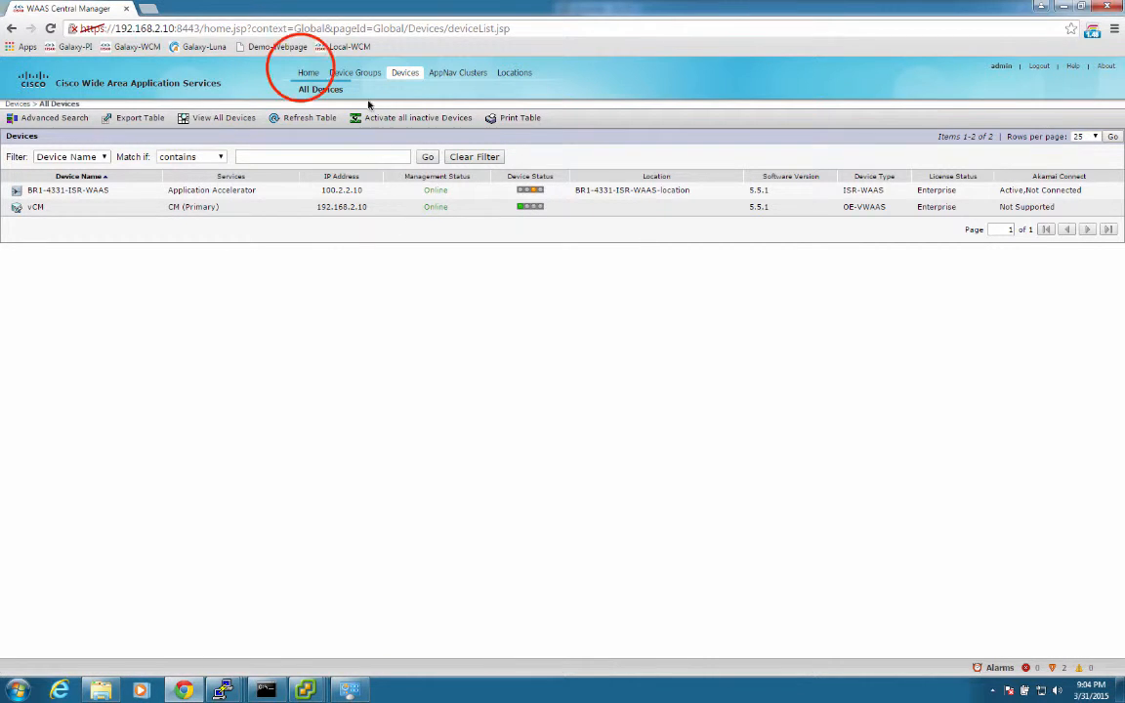
click(307, 73)
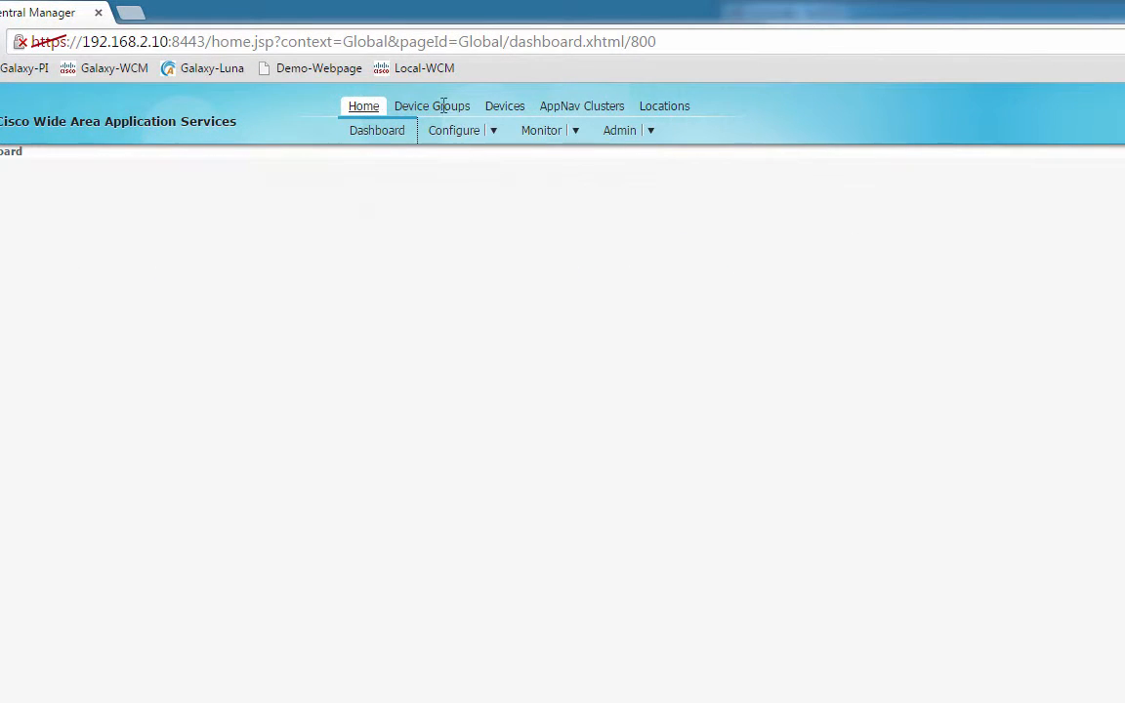
Open Akamai Diagnostics from the Monitor > Troubleshoot menu to check BR1-4331-ISR-WAAS activation.
mouse_move(553, 132)
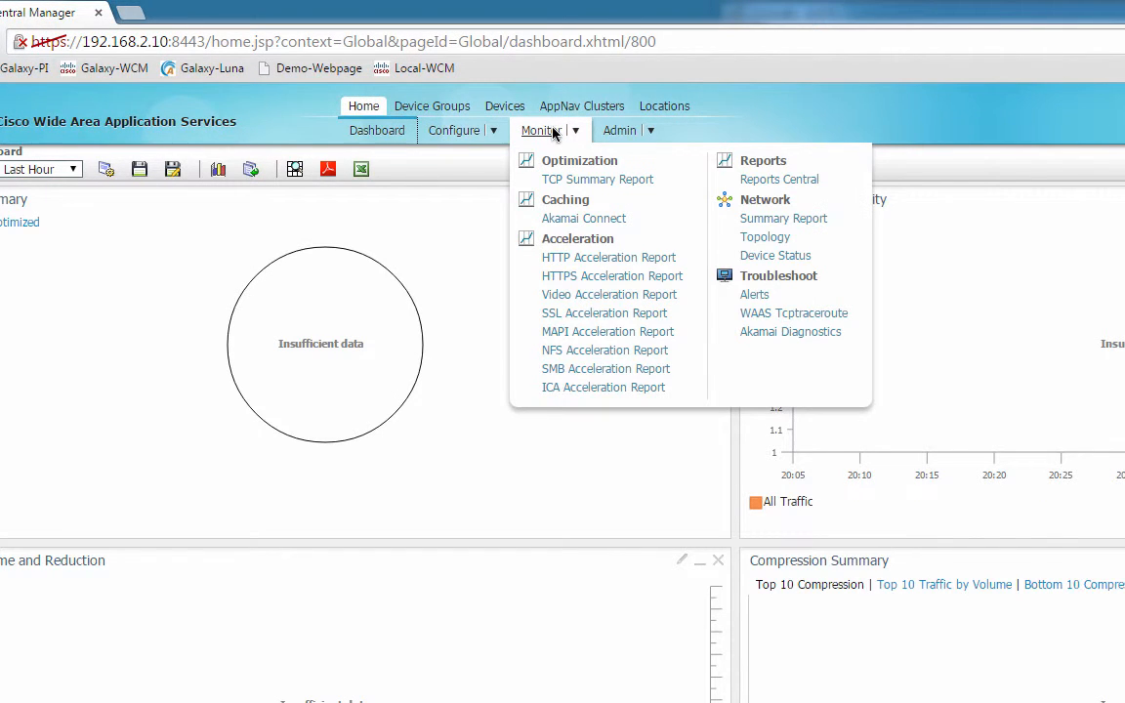
click(803, 332)
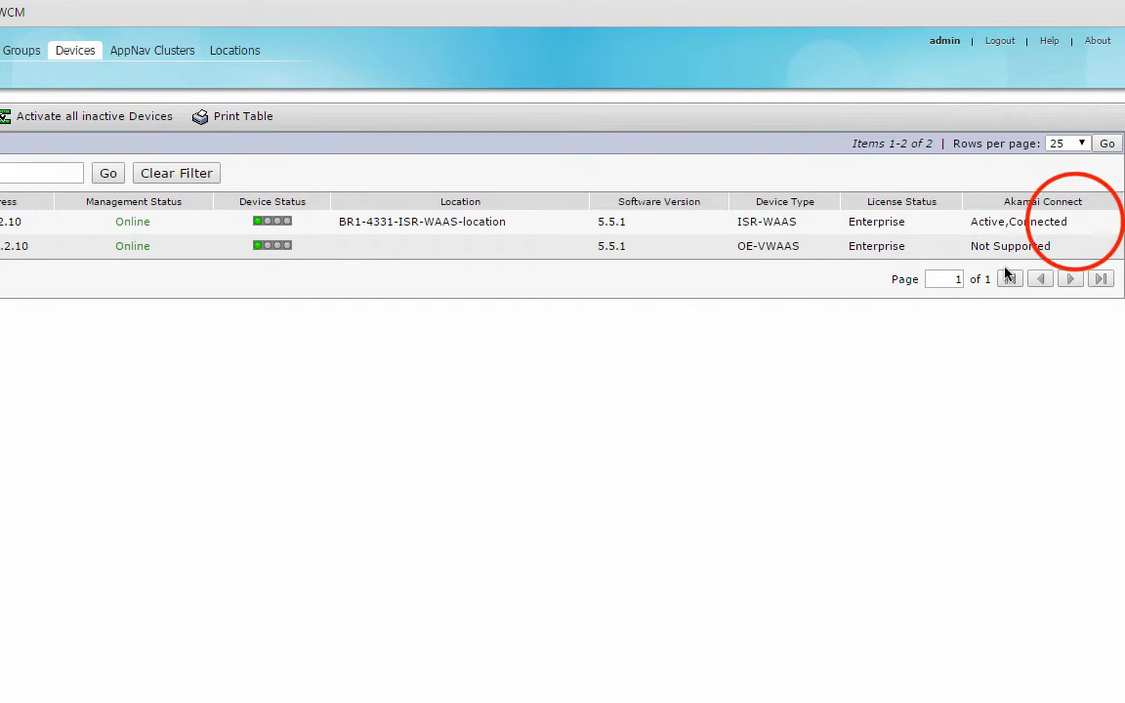
Highlight BR1-4331-ISR-WAAS's Akamai Connect status reading Active,Connected in the All Devices list.
drag(1068, 222, 970, 221)
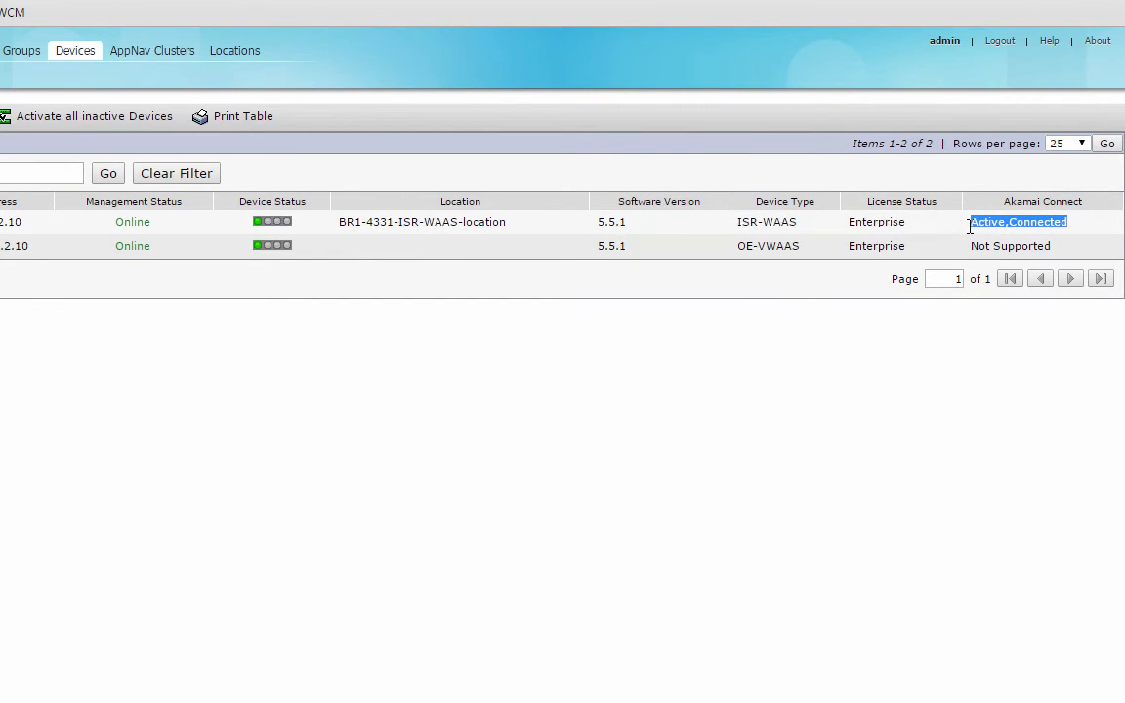